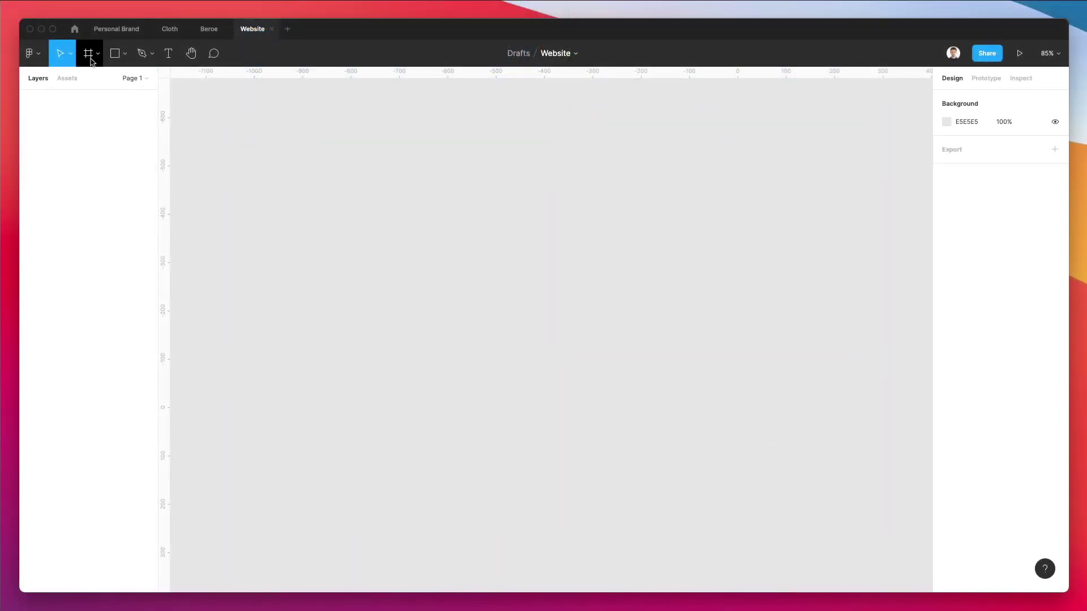
Create a Desktop 1440×1024 frame and rename it to 1.
click(90, 59)
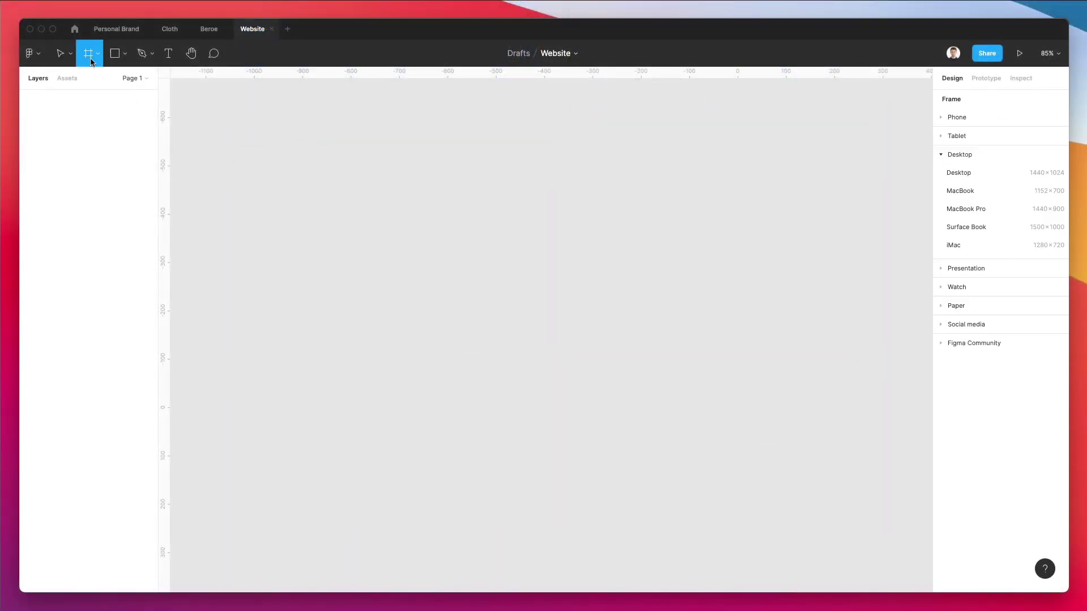
click(960, 174)
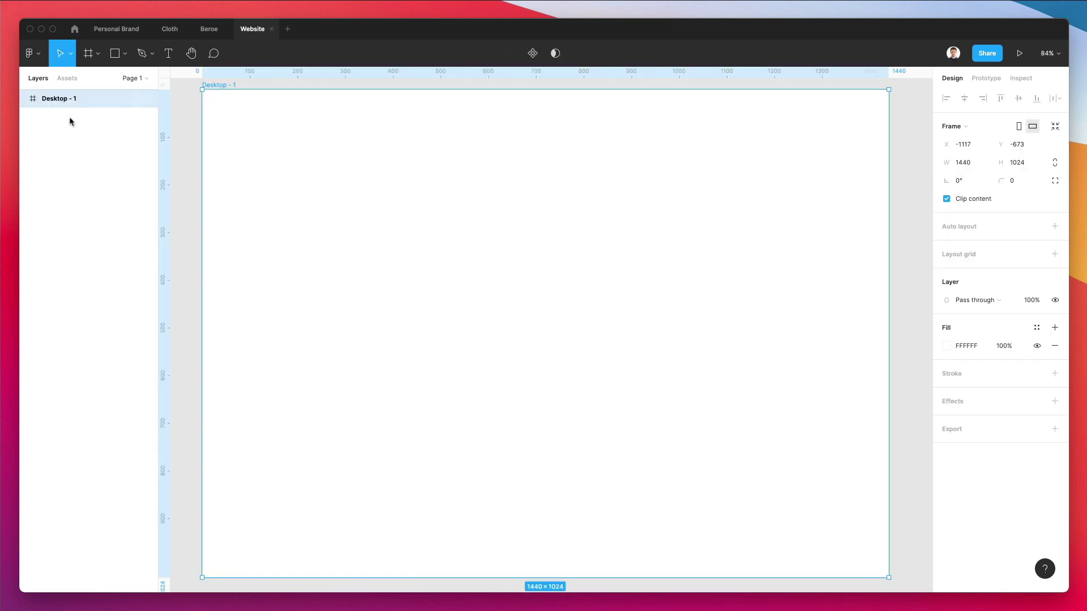
double_click(73, 100)
text(1)
key(Return)
Add the text 'Supreme' near the frame's top-left and size it to 29.
key(t)
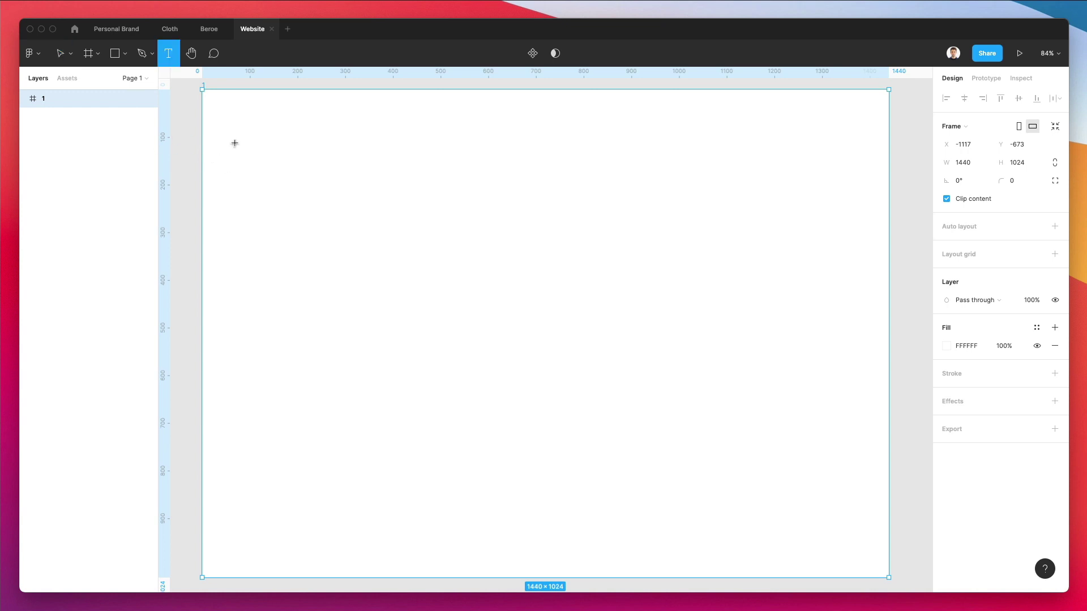
click(233, 124)
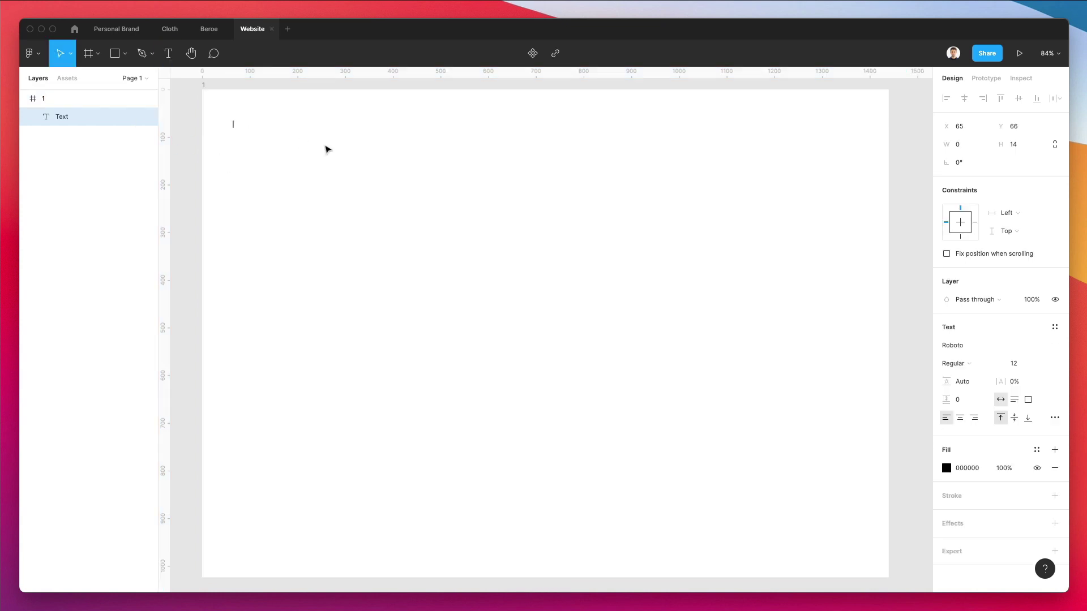
text(Supreme)
key(Escape)
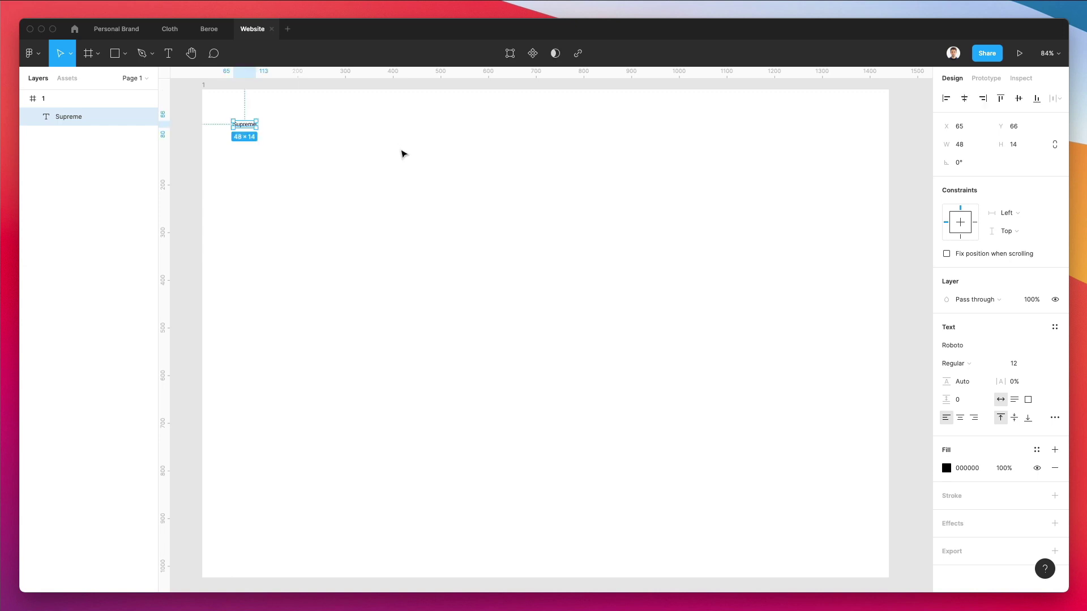
click(1013, 363)
text(23)
key(Return)
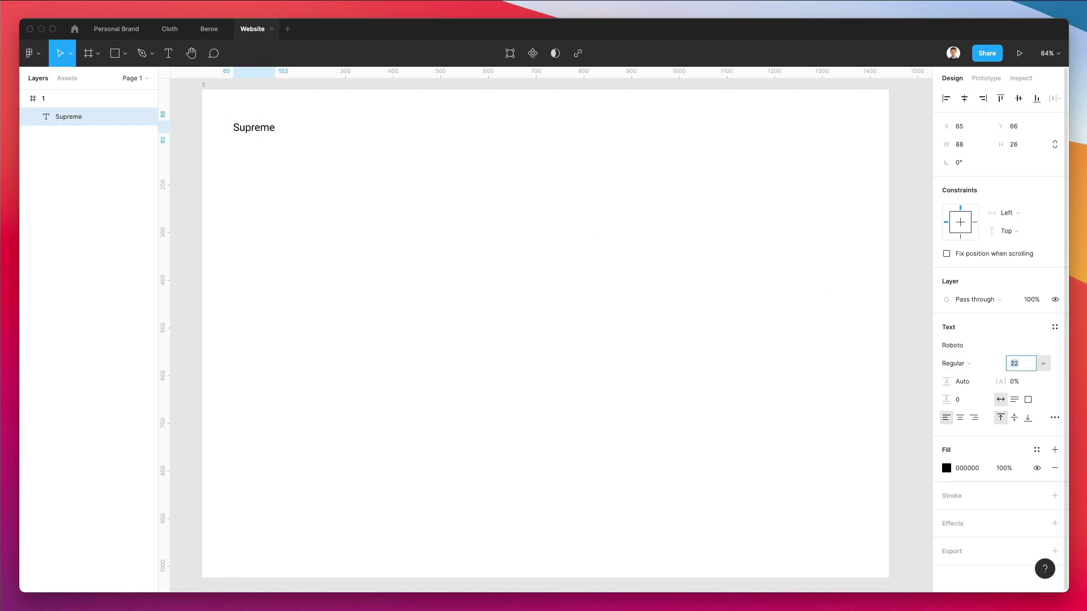
key(Up)
key(Up)
key(Up)
key(Up)
key(Up)
key(Up)
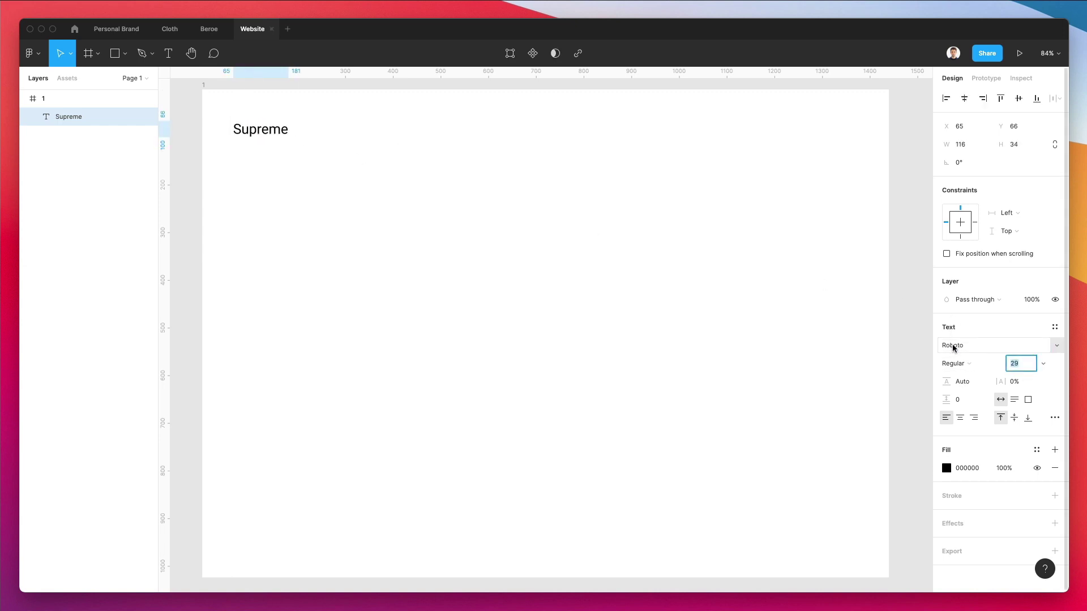
Set Supreme to Open Sans Semibold, nudge it upward and enlarge its font size.
click(955, 347)
text(Open )
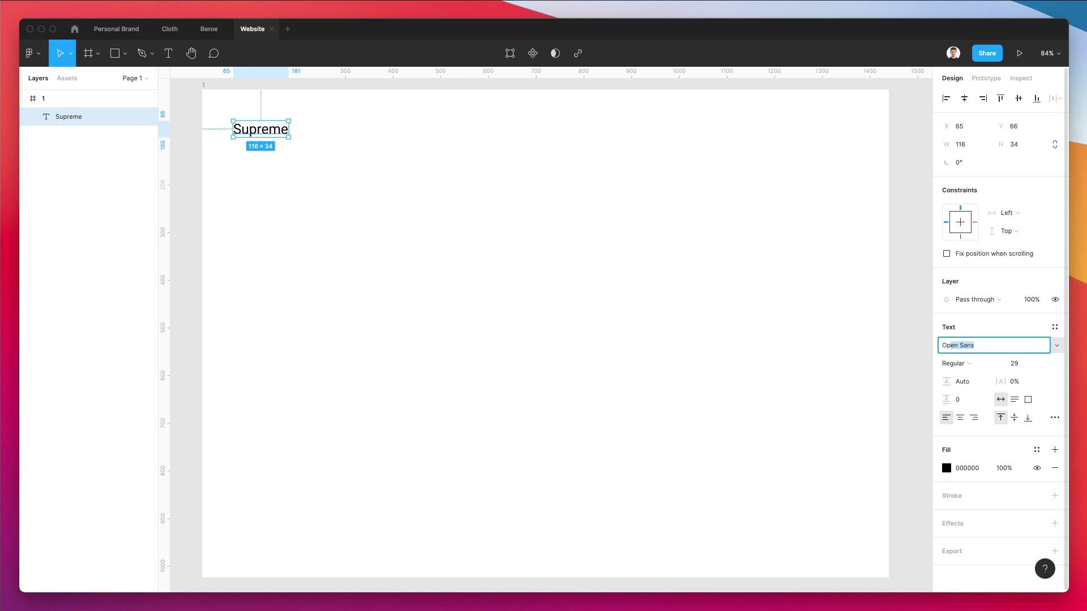
text(Sans)
key(Return)
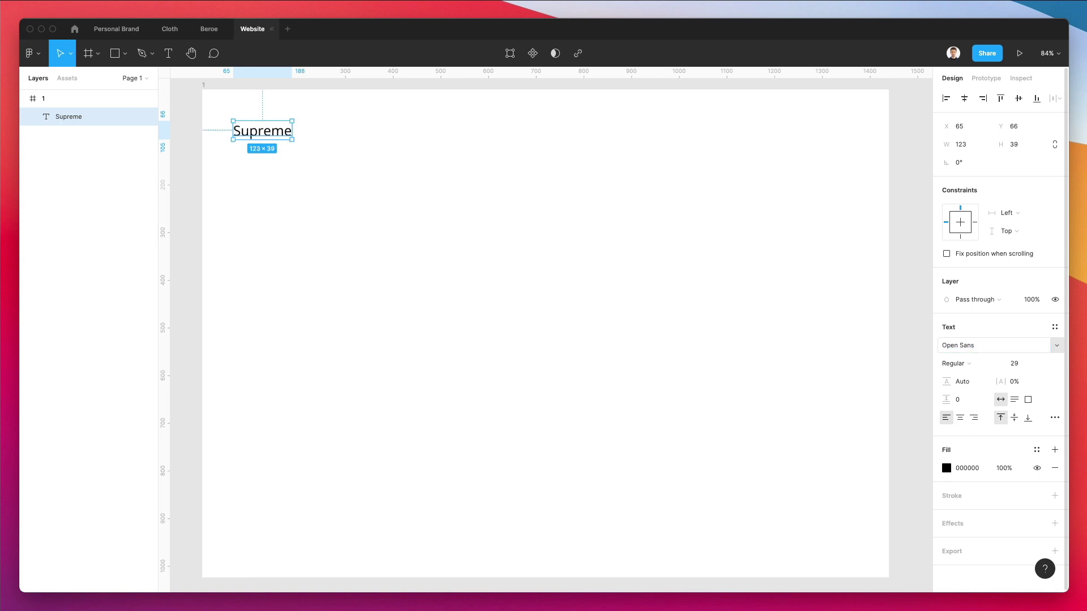
click(965, 366)
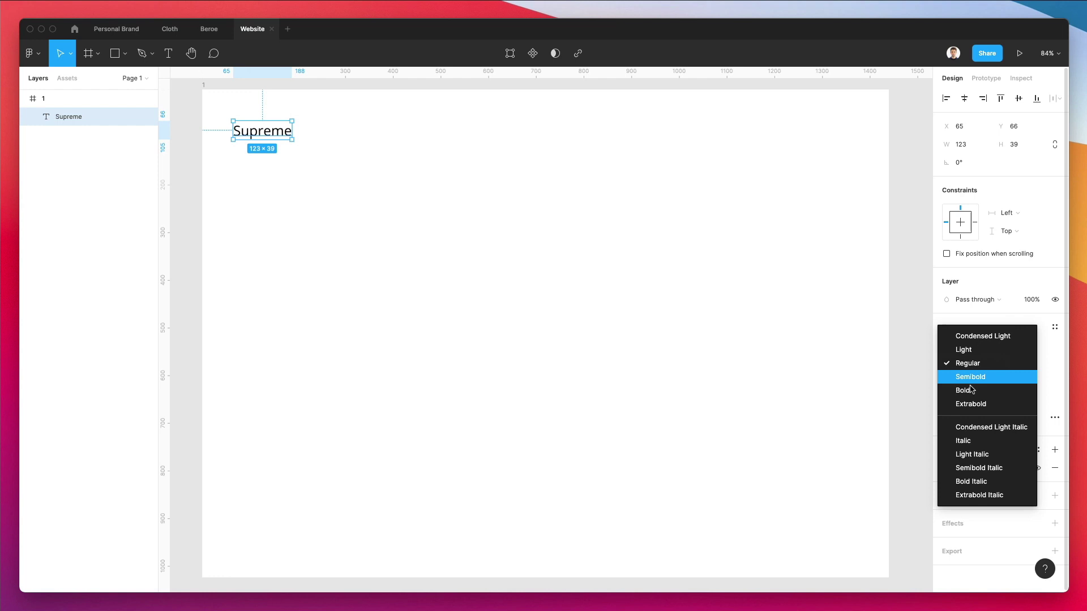
click(971, 381)
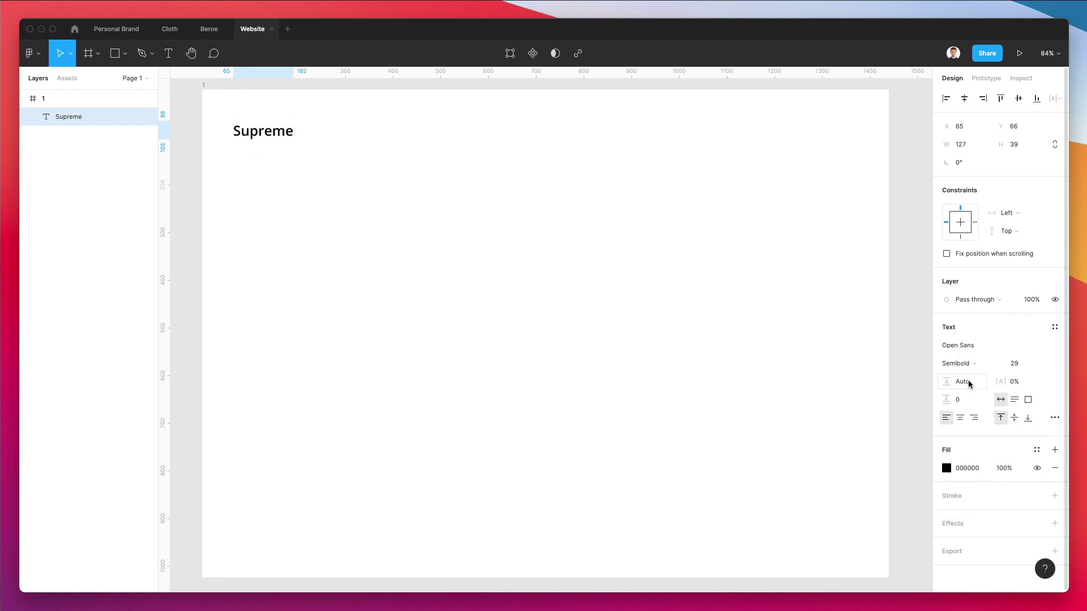
click(363, 216)
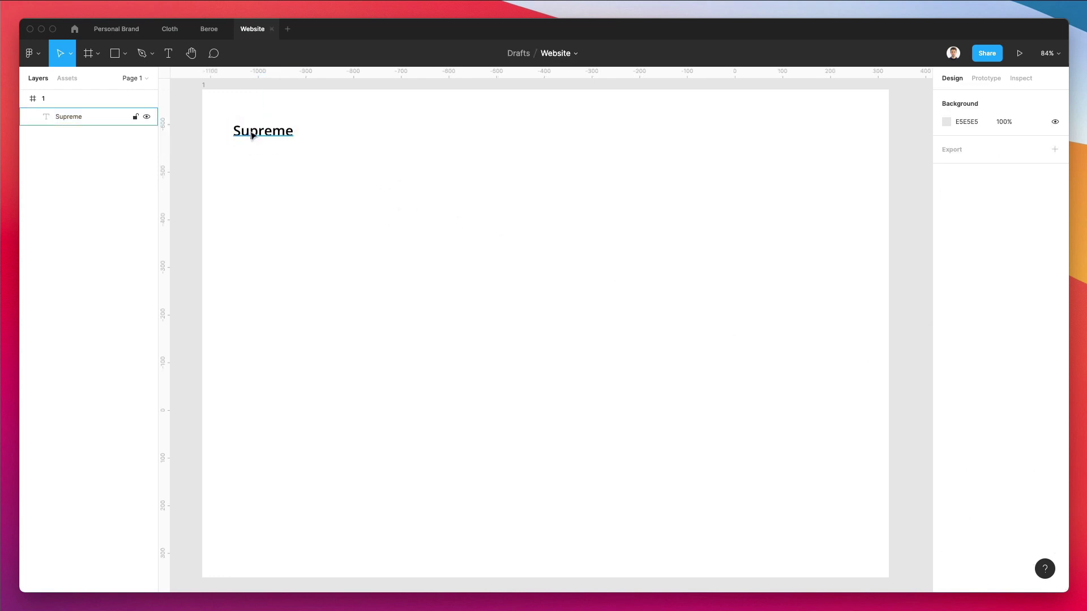
drag(262, 134, 305, 137)
click(1021, 368)
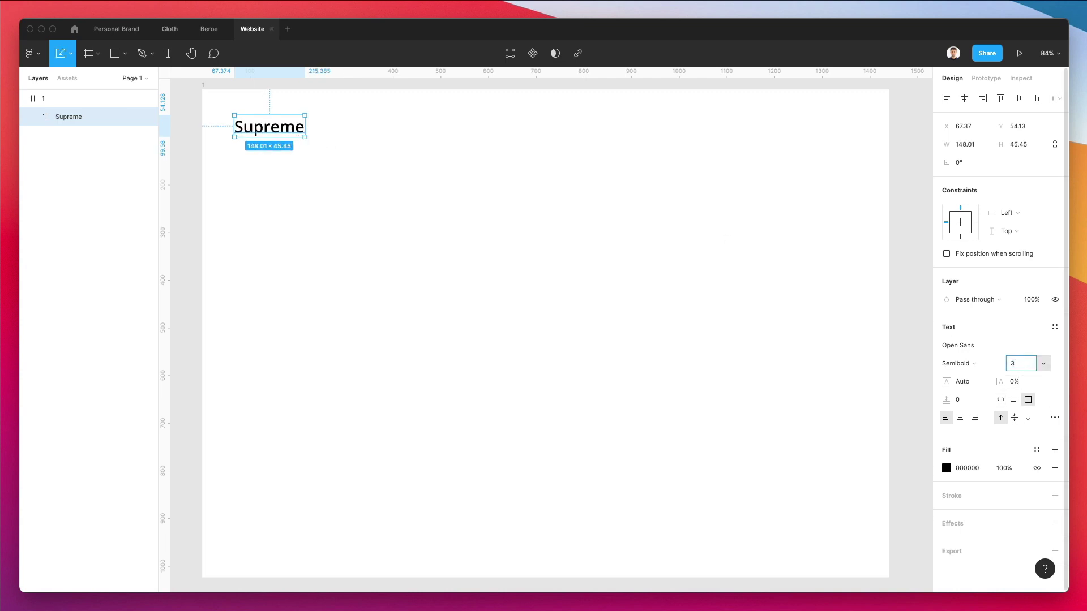
click(287, 252)
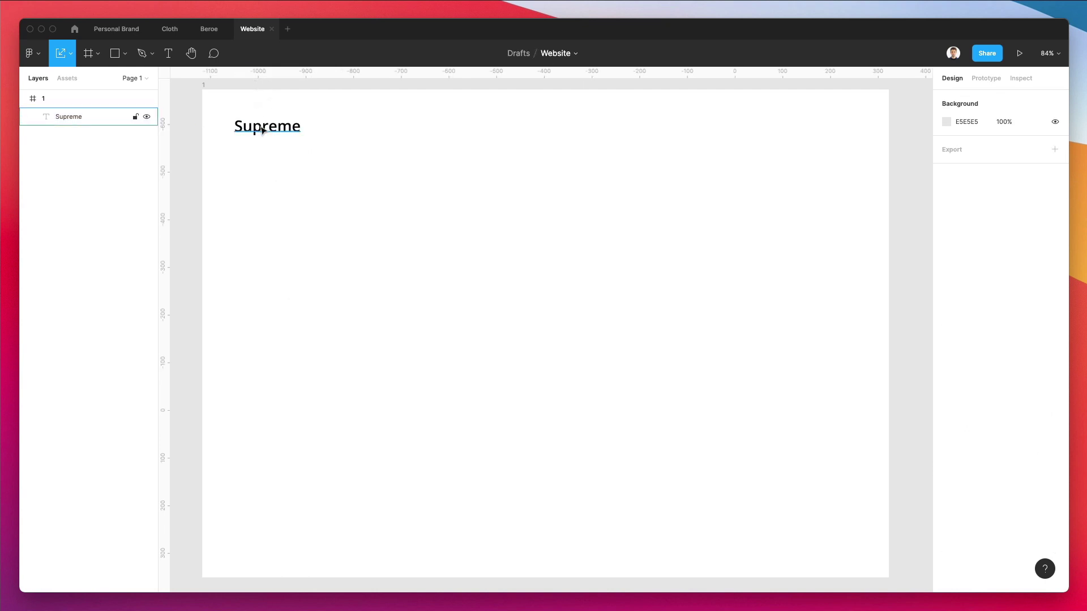
Copy the logo to the right as a 16 px 'About' link with auto width.
drag(262, 131, 565, 131)
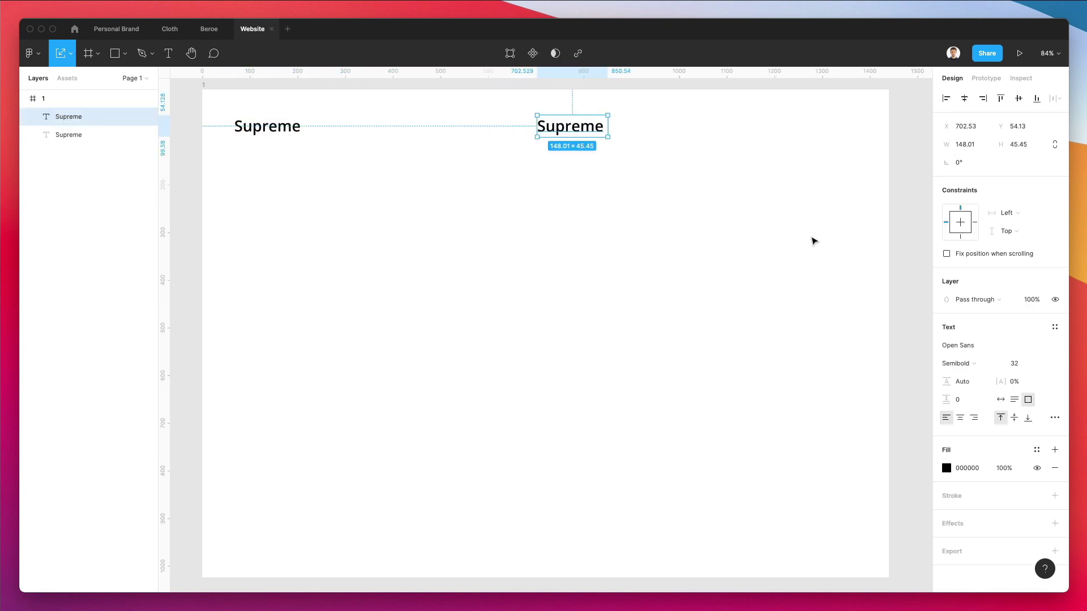
click(1016, 368)
key(Down)
key(Down)
key(Down)
key(Down)
key(Down)
key(Down)
key(Down)
key(Down)
key(Down)
key(Down)
key(Down)
key(Down)
key(Down)
key(Down)
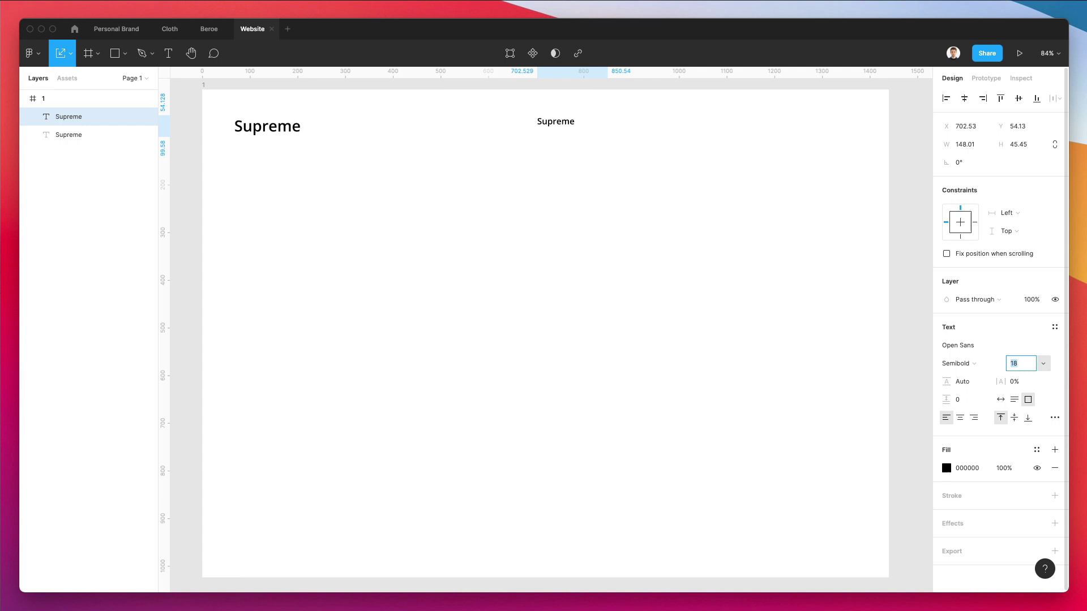
key(Down)
key(Down)
double_click(550, 125)
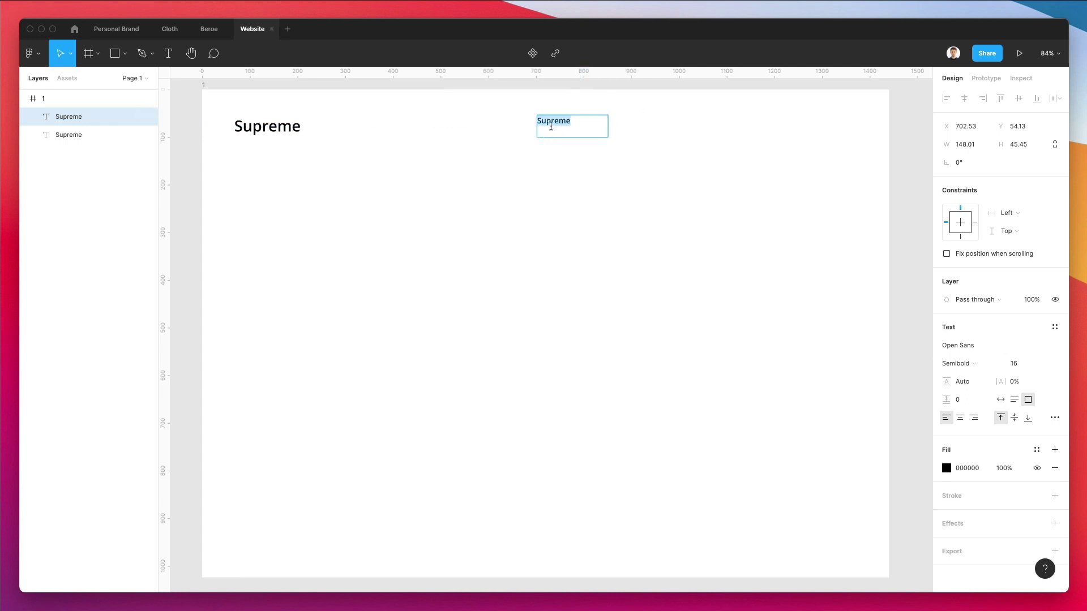
text(About)
key(Escape)
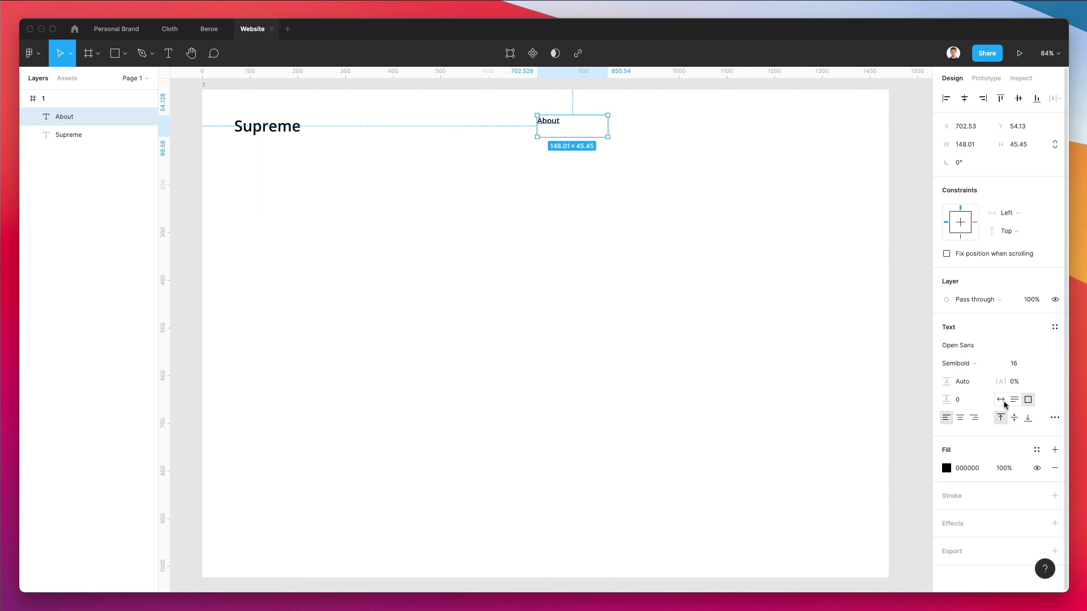
click(1000, 399)
Duplicate About three times and retype the copies as Services, Portfolio and Contacts.
drag(540, 123, 594, 128)
key(super+d)
key(super+d)
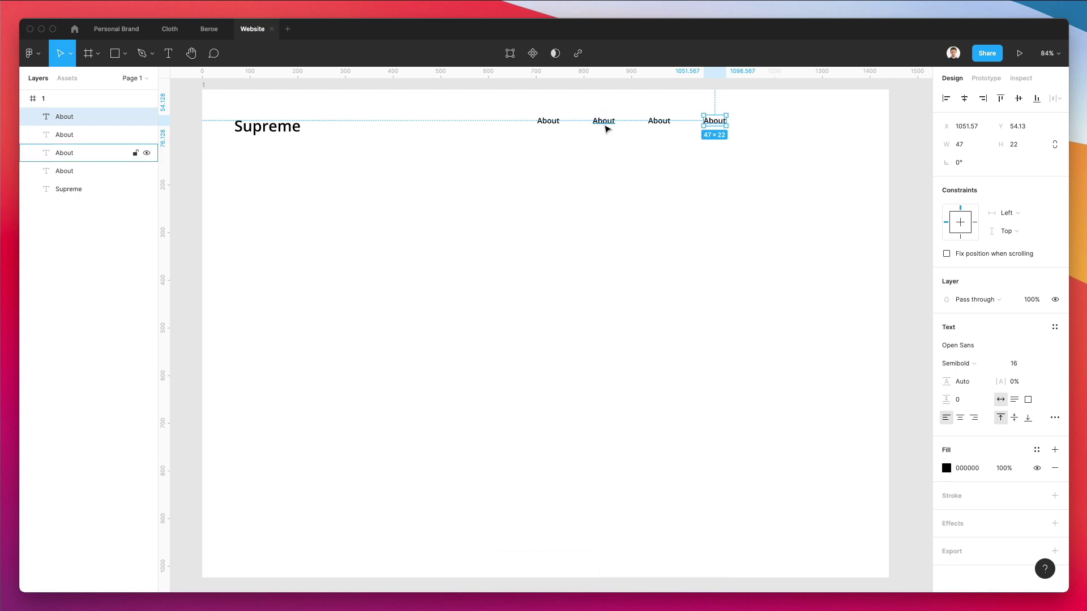
double_click(604, 123)
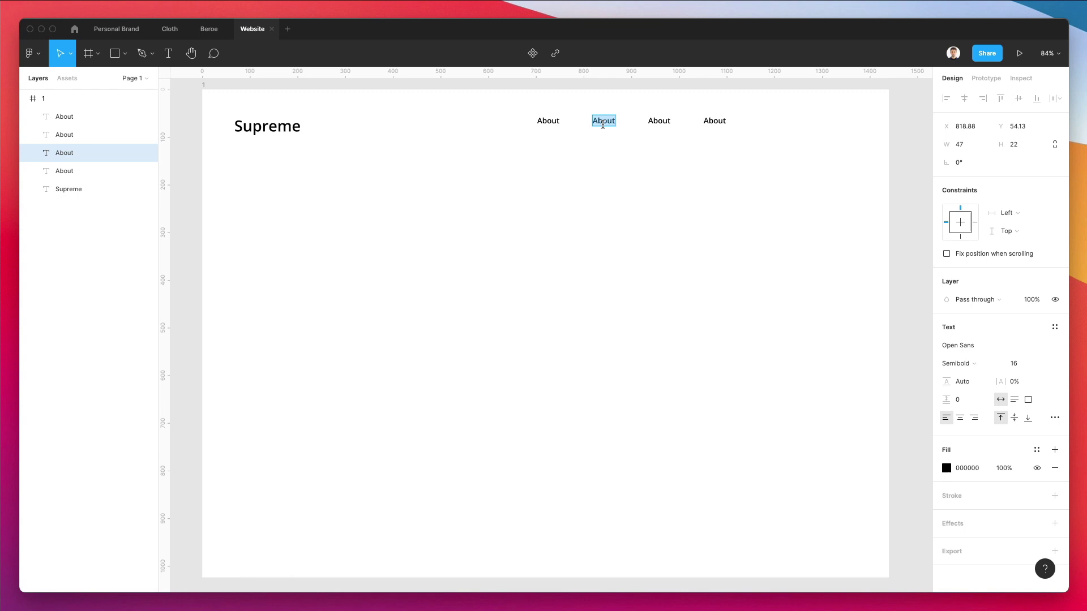
text(Services)
double_click(657, 124)
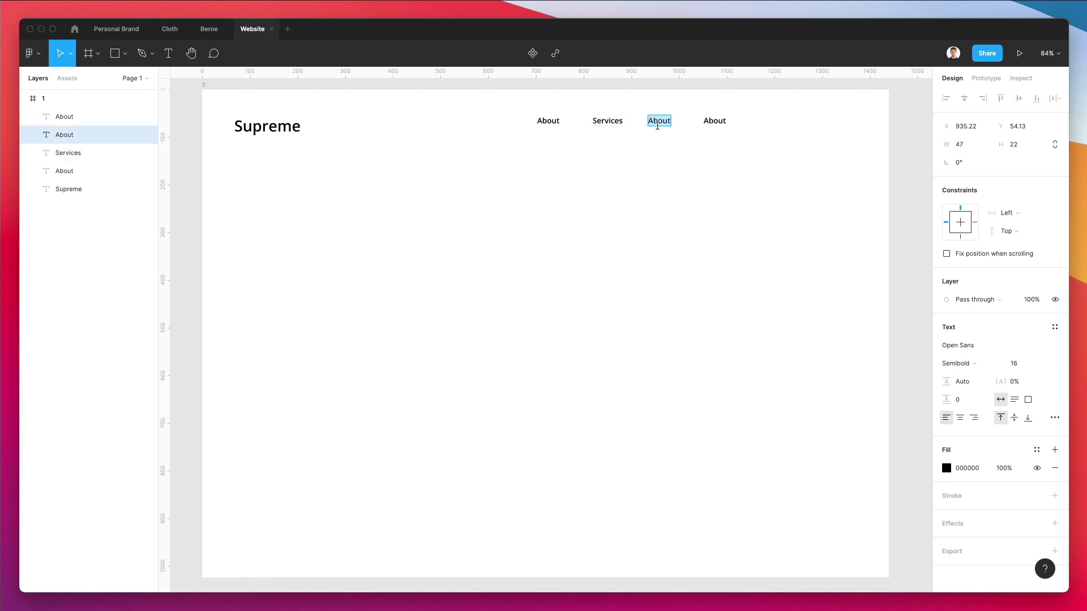
text(Portfolio)
double_click(718, 122)
text(Contacts)
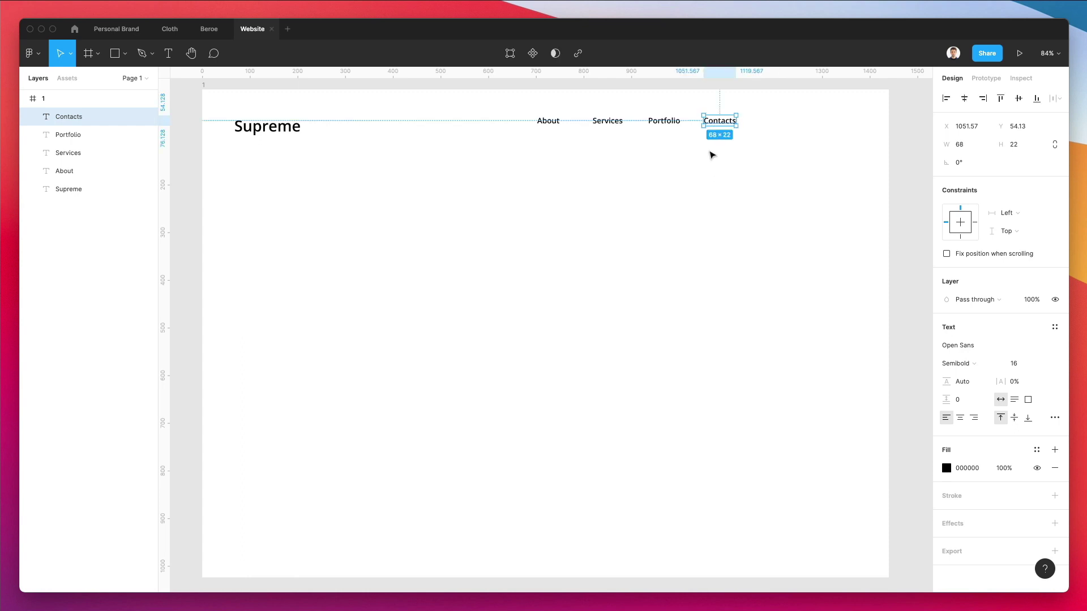
Align the four links level with Supreme and add a 'Buy Now' copy after Contacts.
drag(741, 151, 492, 113)
drag(610, 122, 609, 134)
click(705, 150)
drag(712, 134, 810, 134)
double_click(810, 130)
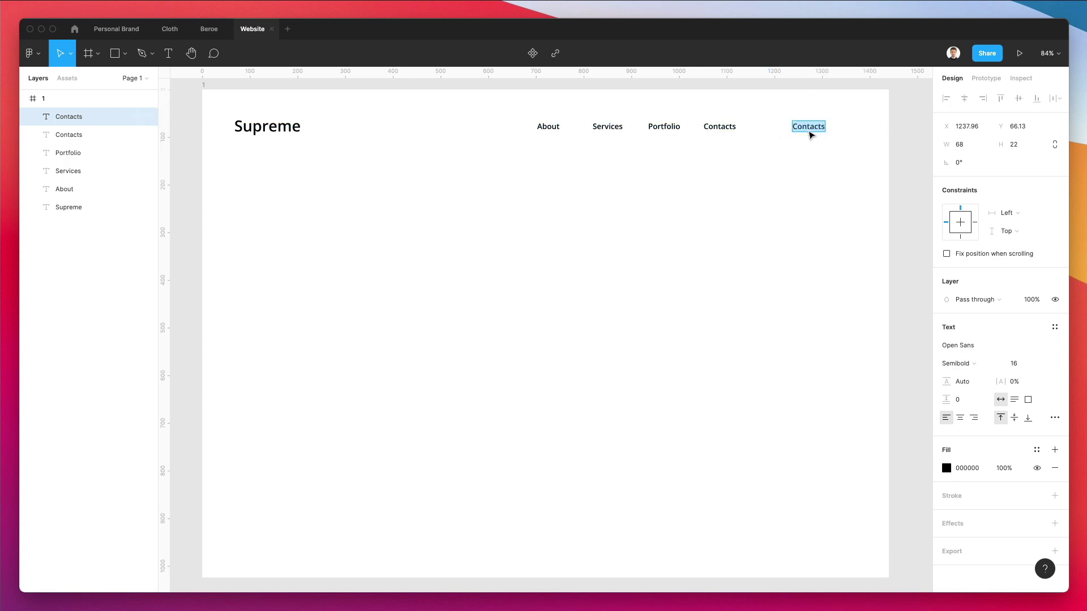
text(Buy Now)
key(Escape)
key(Escape)
Draw a saturated blue rectangle behind the Buy Now label.
key(r)
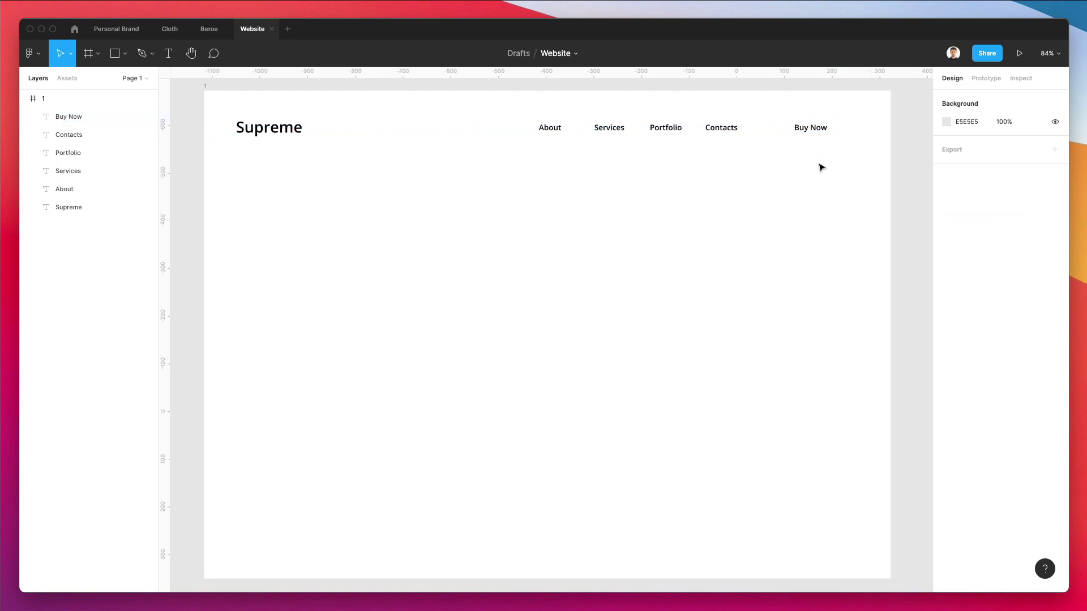
drag(781, 119, 842, 148)
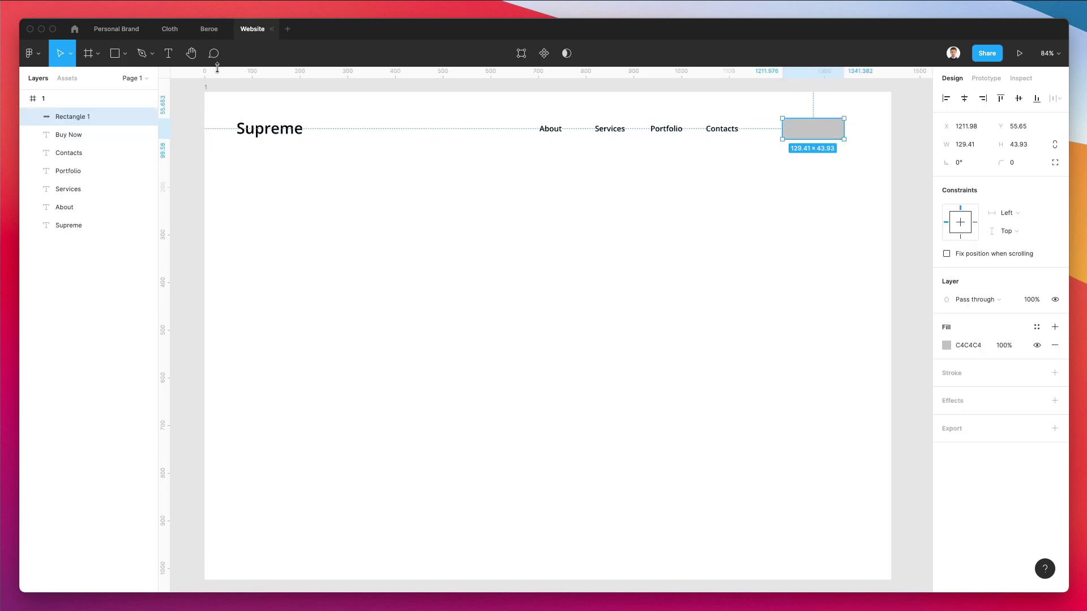
key(super+bracketleft)
key(super+bracketleft)
scroll(760, 157, right, 2)
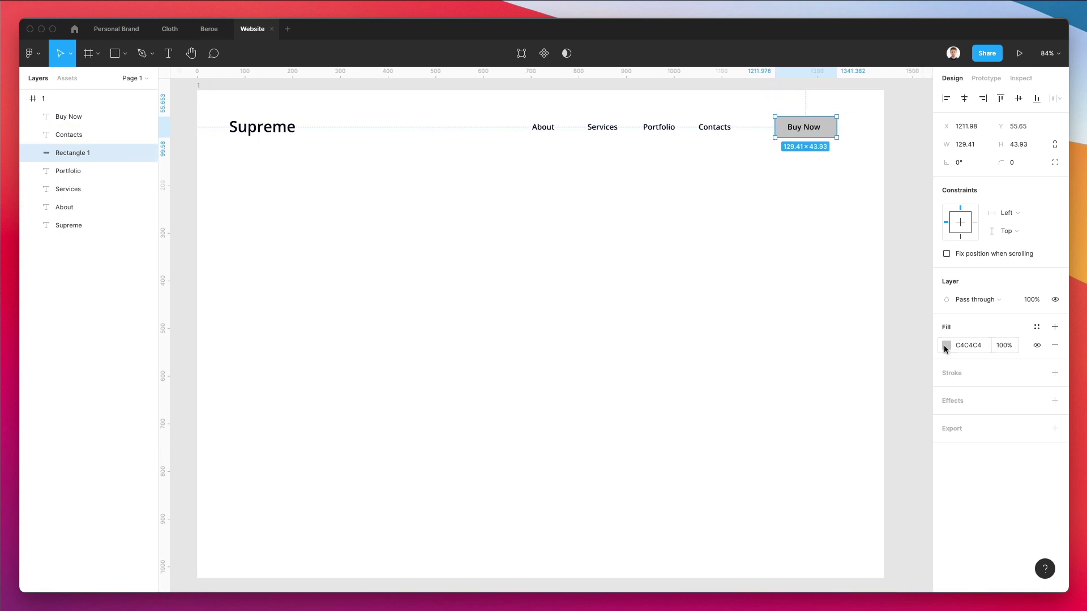
click(945, 346)
drag(882, 459, 885, 459)
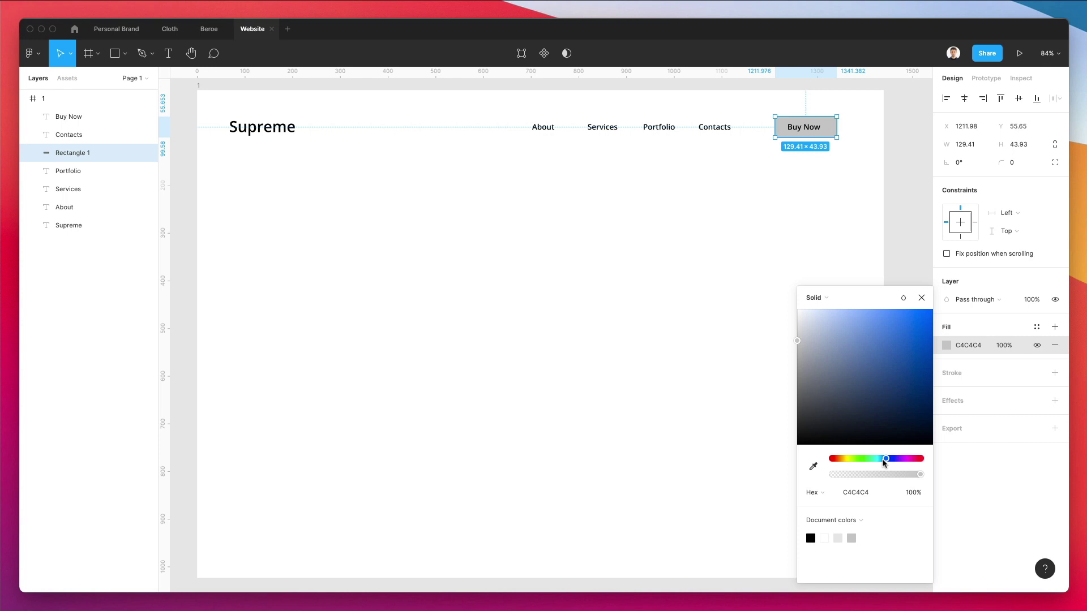
drag(903, 344, 968, 266)
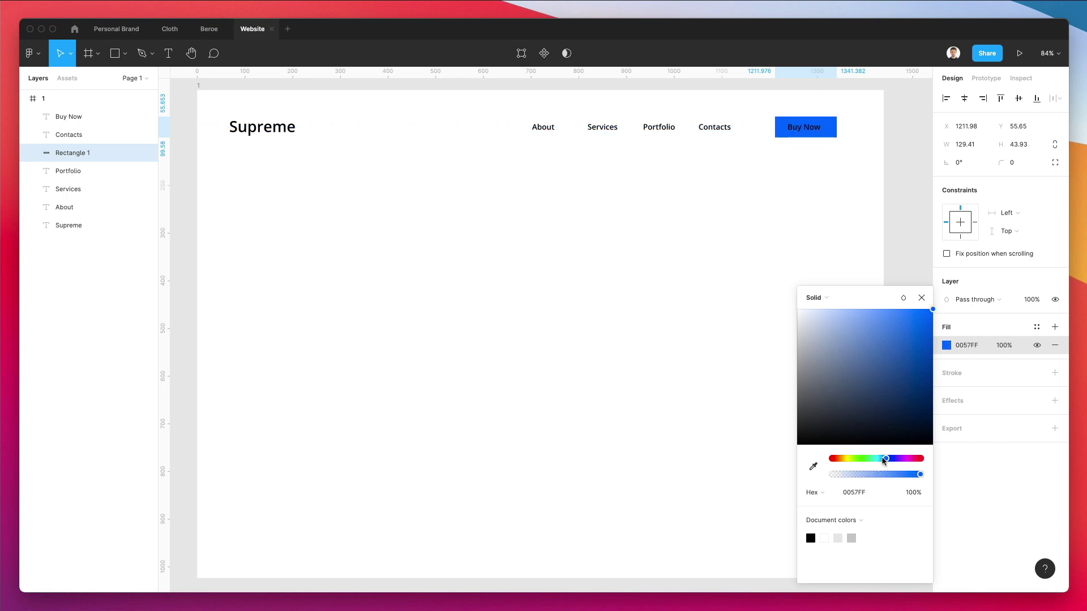
drag(883, 461, 882, 460)
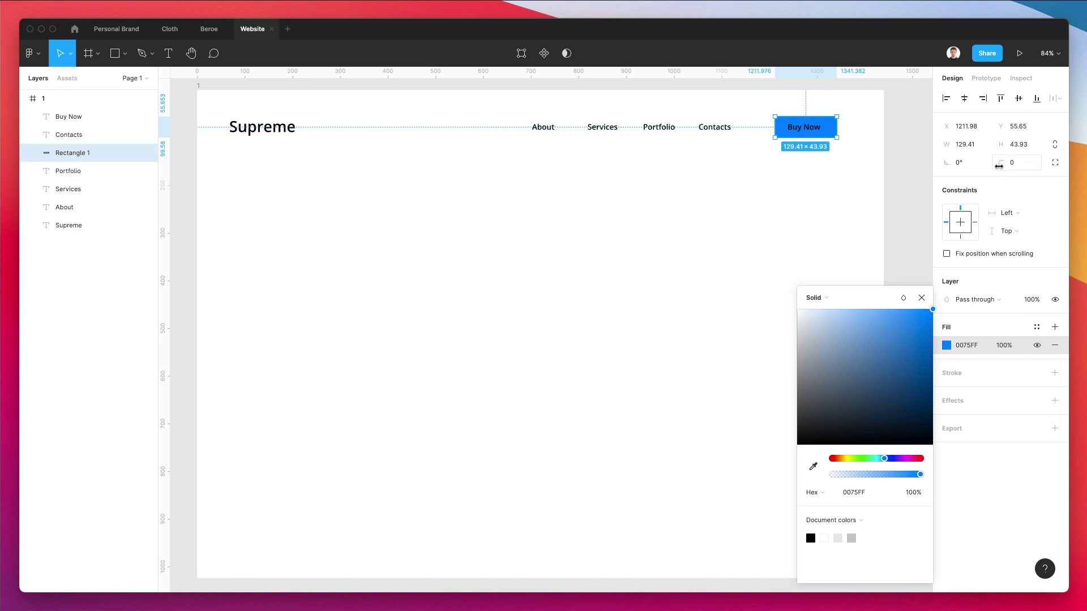
Round the button corners to 7 and centre the Buy Now label inside it.
drag(999, 164, 49, 163)
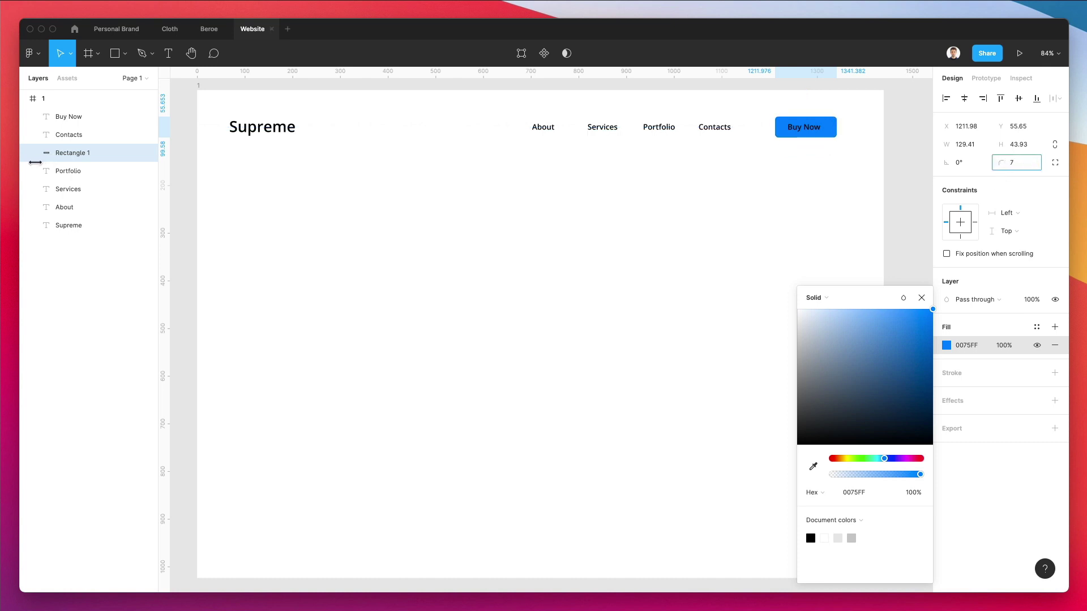
drag(36, 163, 32, 162)
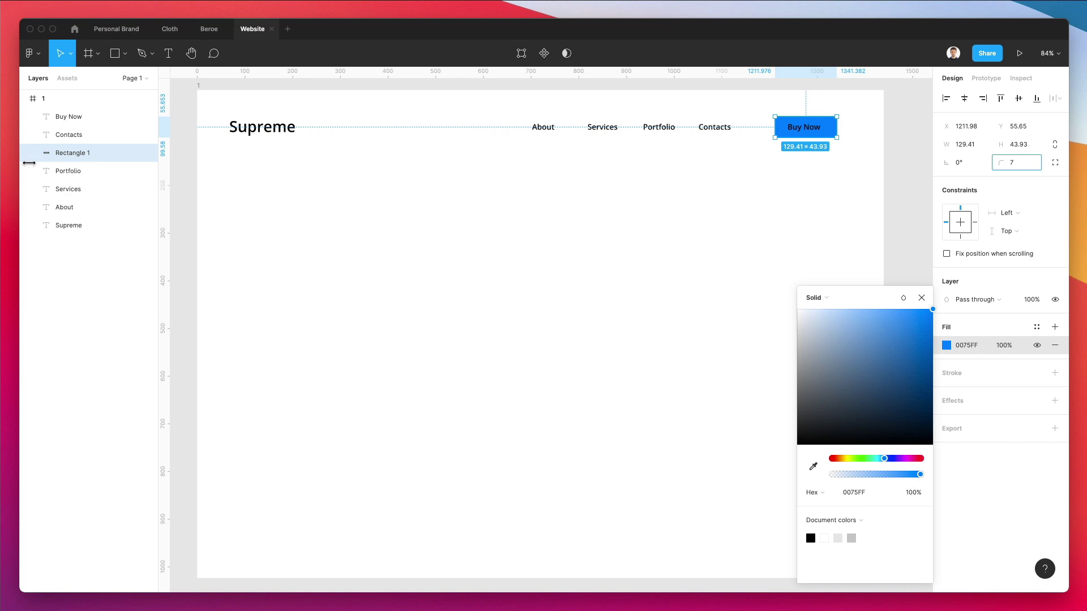
click(766, 176)
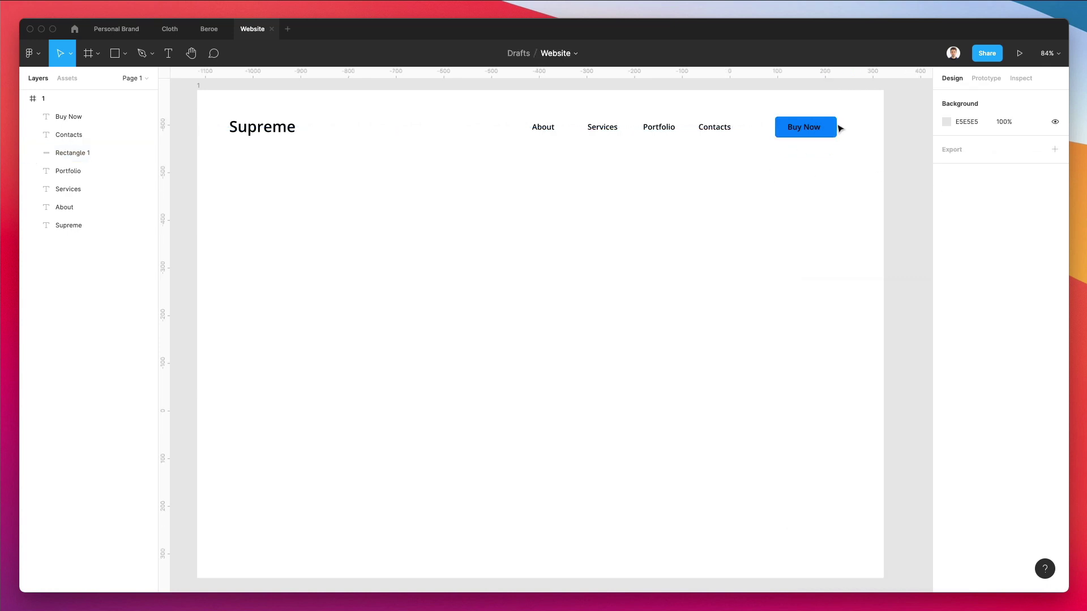
click(804, 128)
click(798, 164)
click(804, 128)
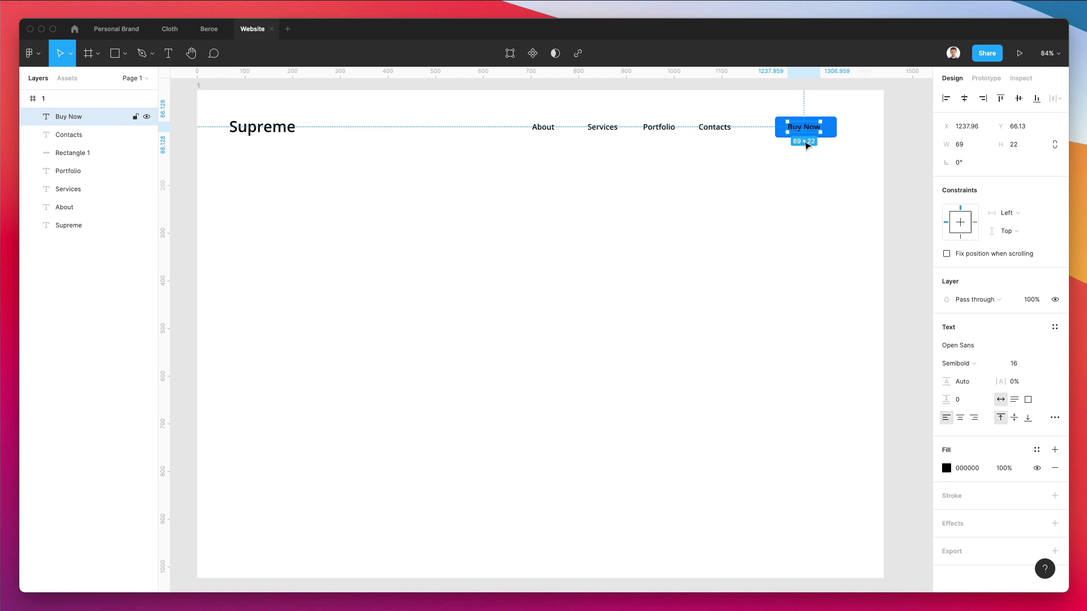
click(830, 132)
click(788, 143)
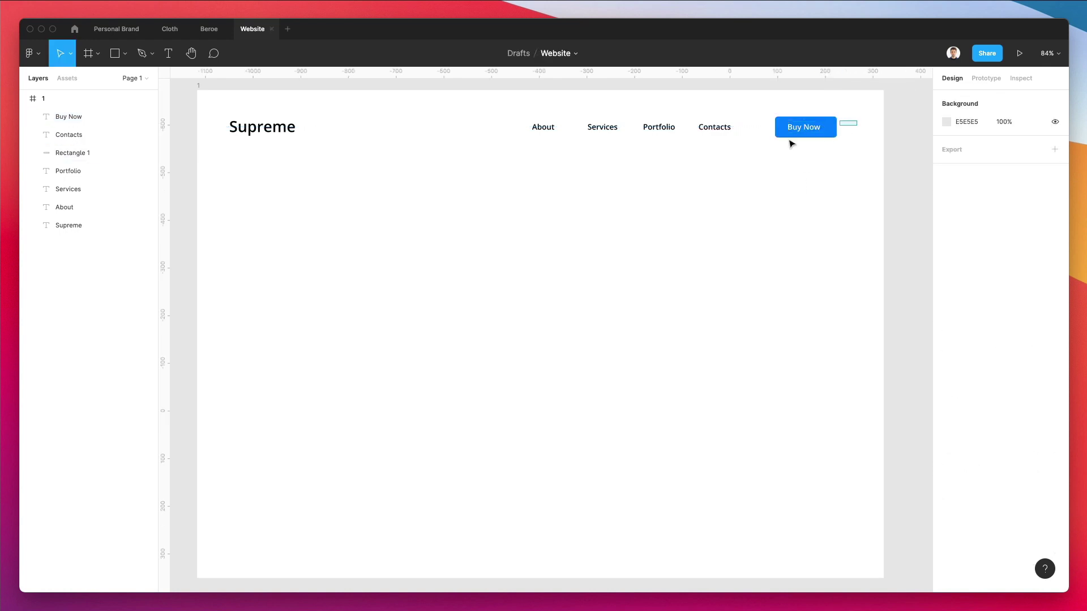
drag(788, 142, 815, 122)
click(963, 98)
click(812, 226)
Move the four nav links closer to the button and nudge the header down 1 px.
drag(733, 116, 514, 150)
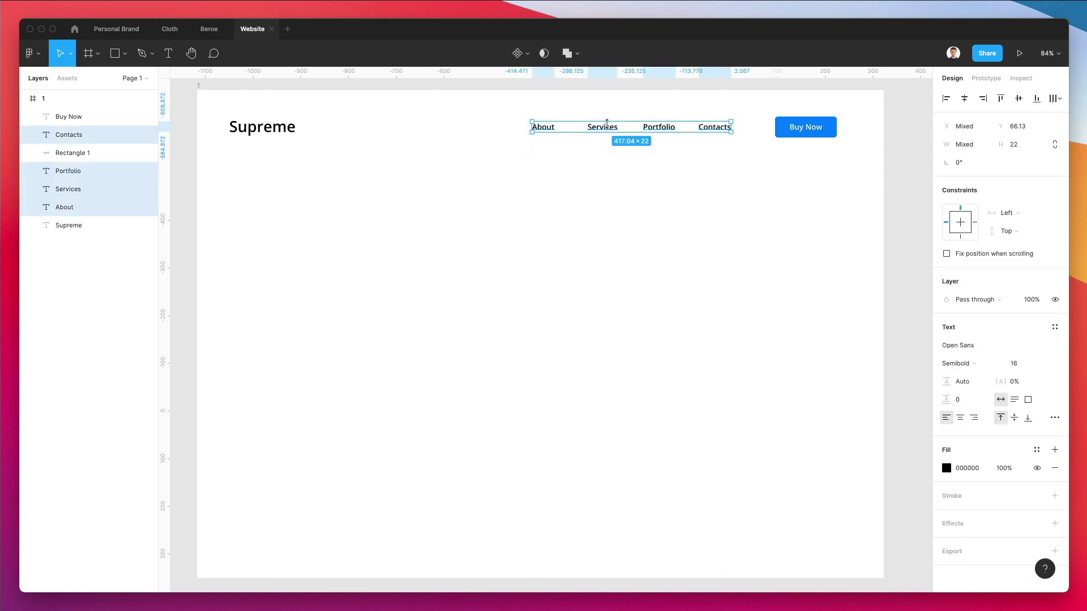
drag(618, 136, 636, 132)
click(613, 208)
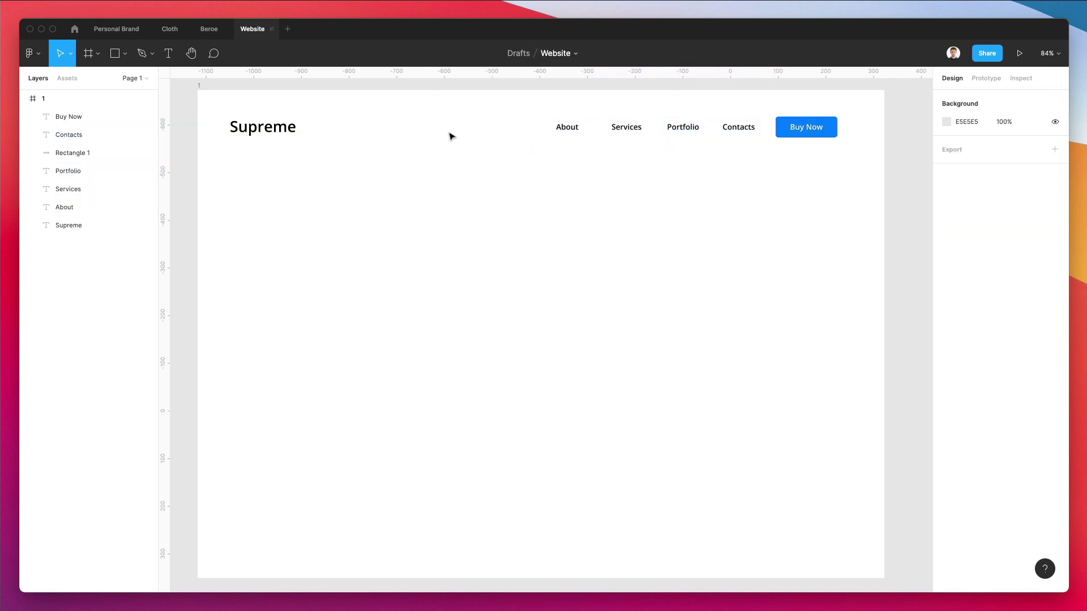
drag(472, 97, 841, 187)
key(Down)
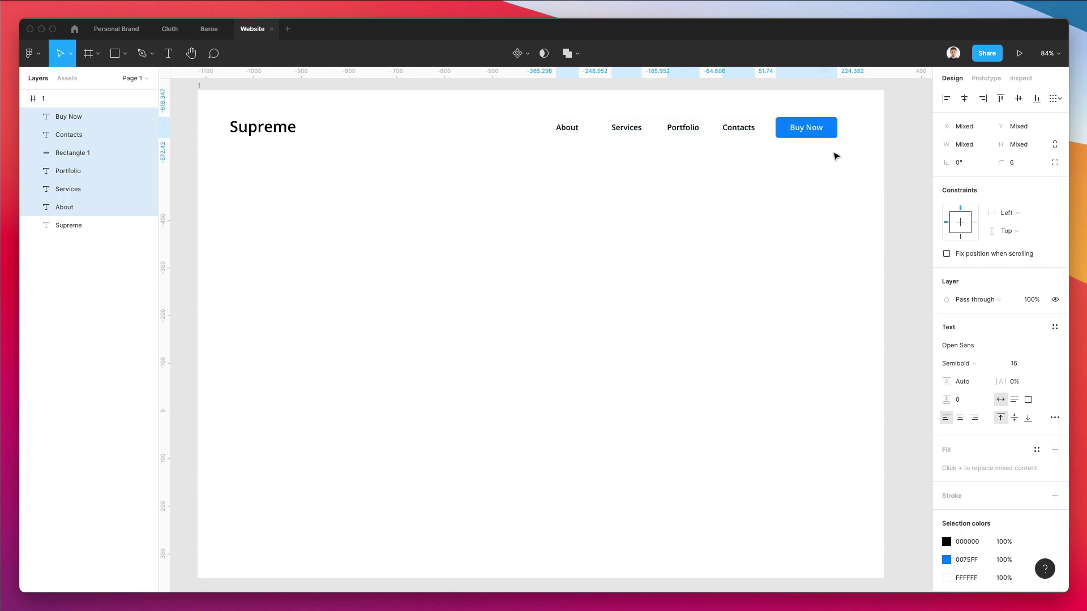
Add a Columns layout grid to frame 1: count 12, margin 70, colour E4DEDE.
click(805, 177)
click(199, 86)
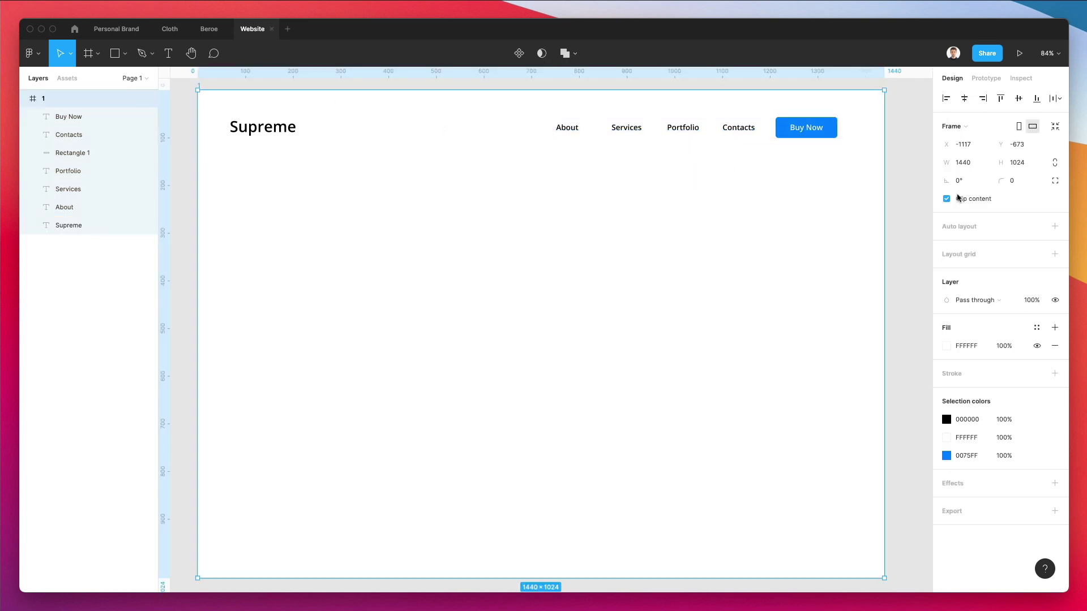
click(960, 256)
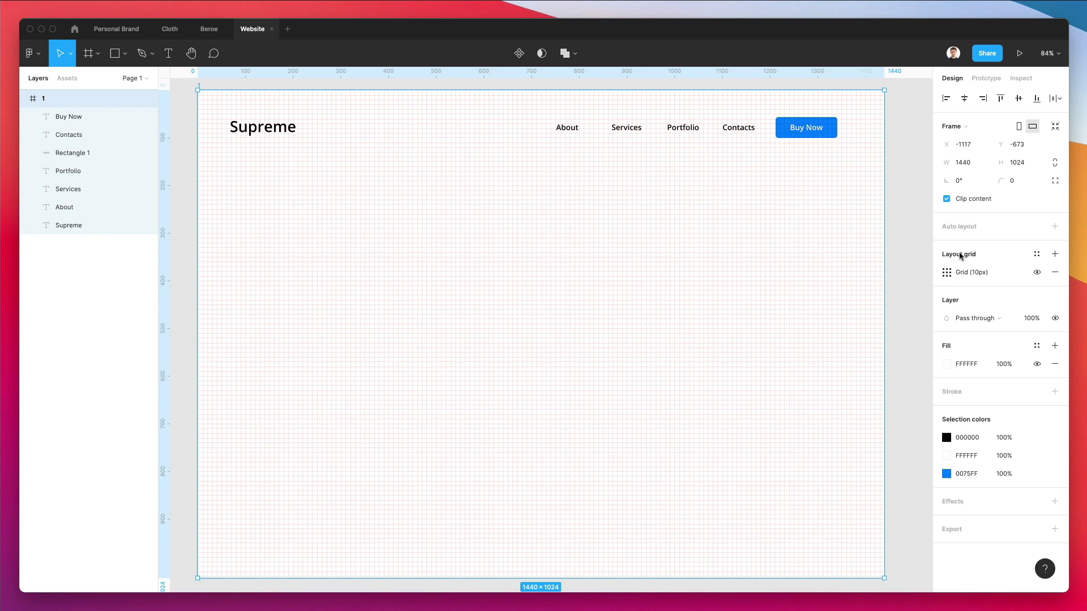
click(939, 273)
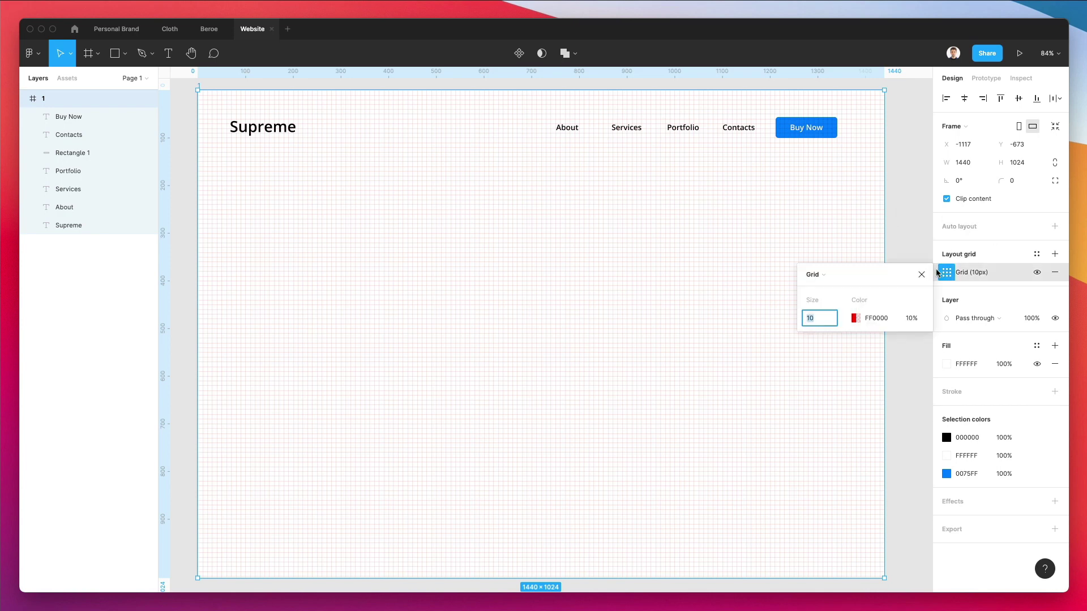
click(815, 281)
click(820, 284)
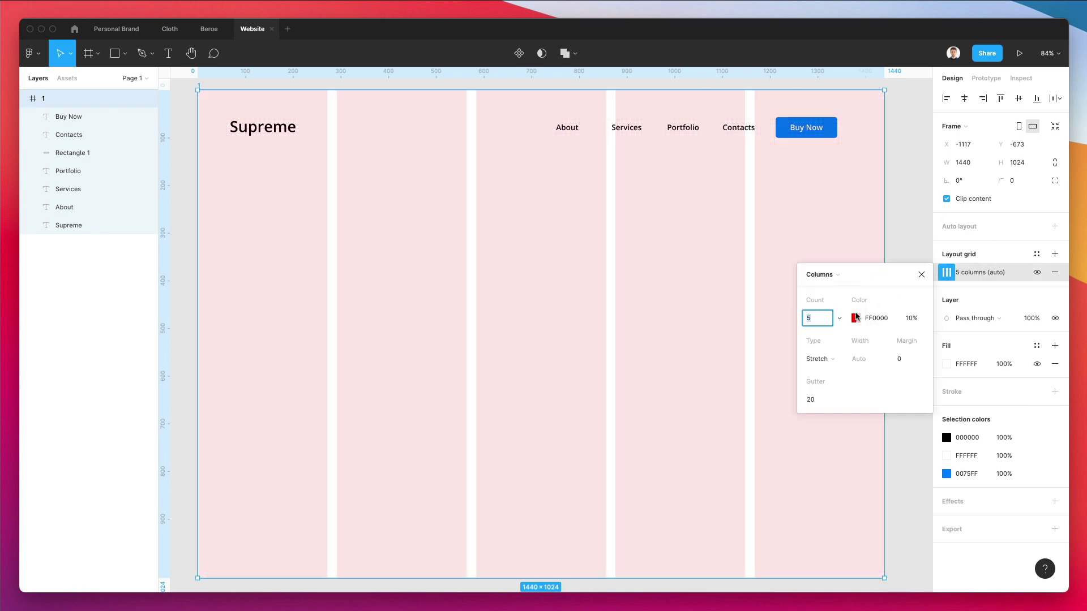
key(Up)
key(Up)
key(Up)
key(Up)
key(Up)
key(Up)
key(Up)
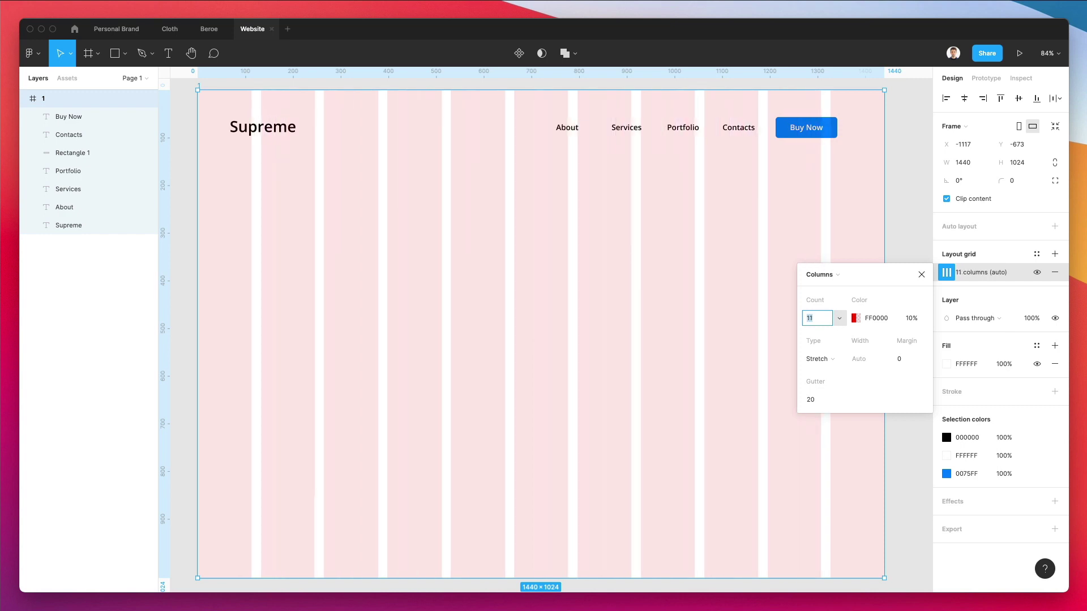
click(901, 359)
key(shift+Up)
key(shift+Up)
key(shift+Up)
key(shift+Up)
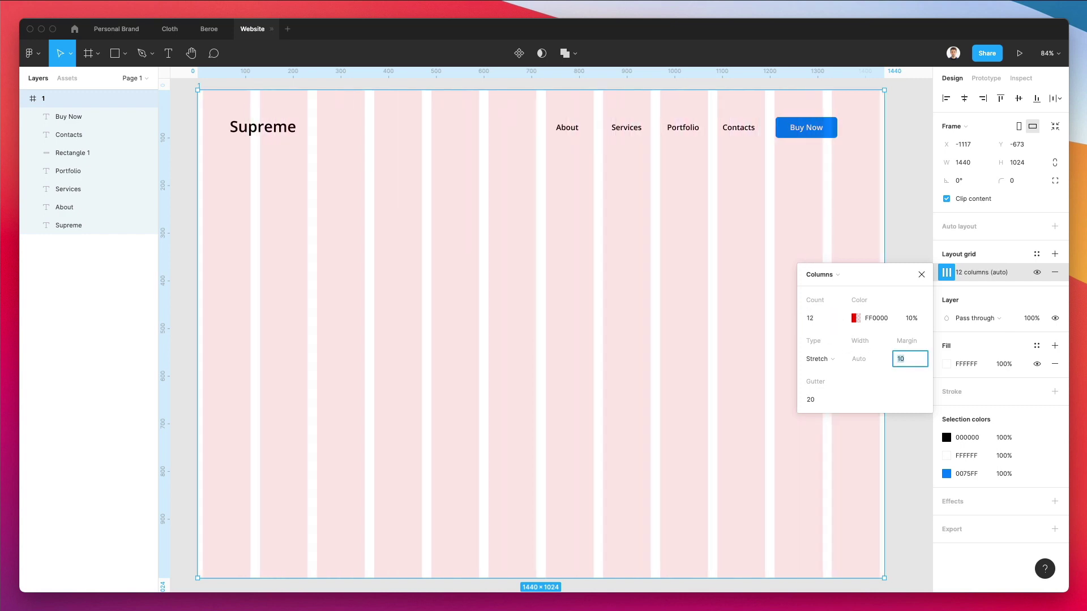
key(shift+Up)
key(shift+Up)
key(shift+Up)
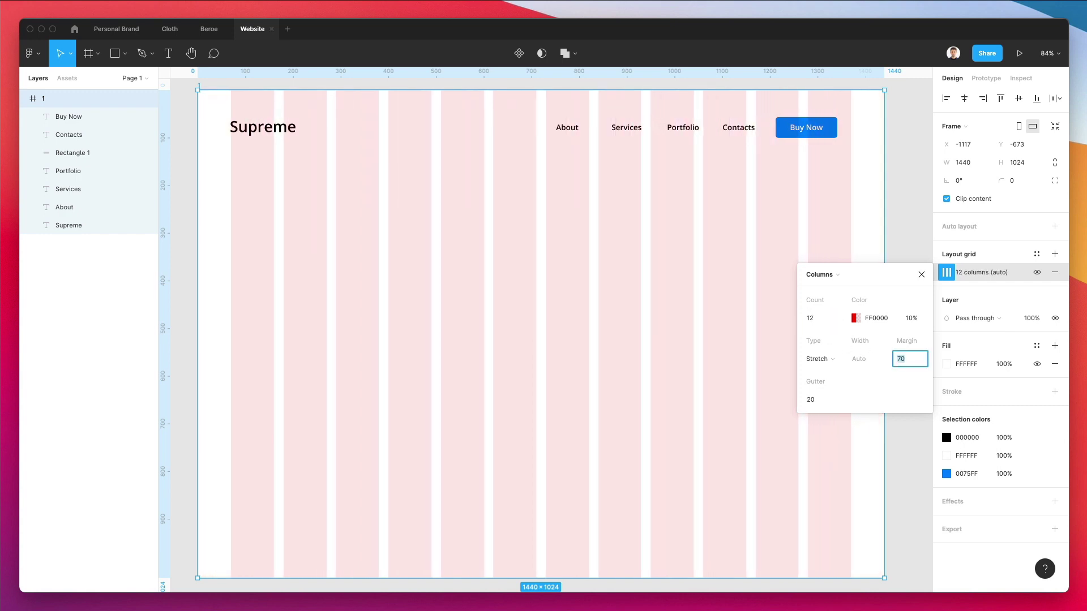
click(856, 318)
mouse_move(677, 324)
mouse_down()
mouse_move(667, 318)
mouse_move(663, 329)
mouse_up()
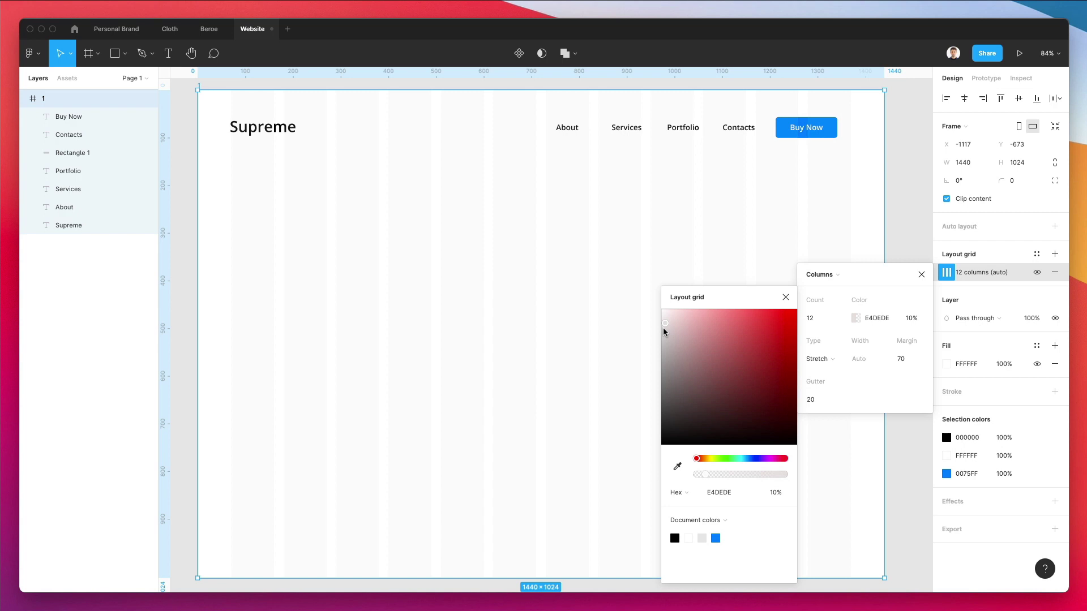
Check Supreme on the left margin and shift the nav links and Buy Now right to the grid margin.
click(517, 207)
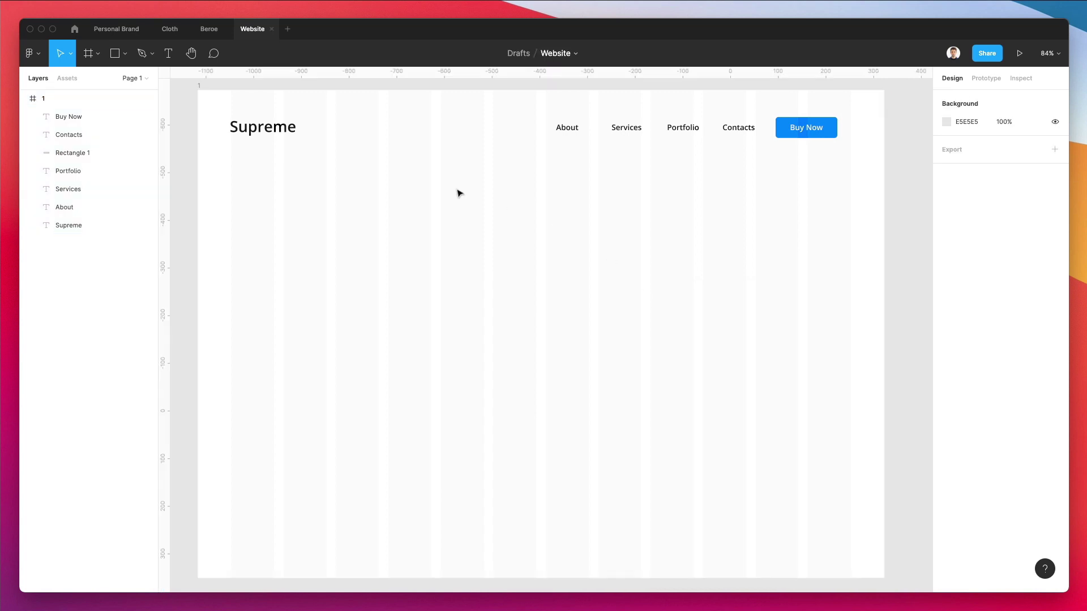
drag(262, 126, 264, 133)
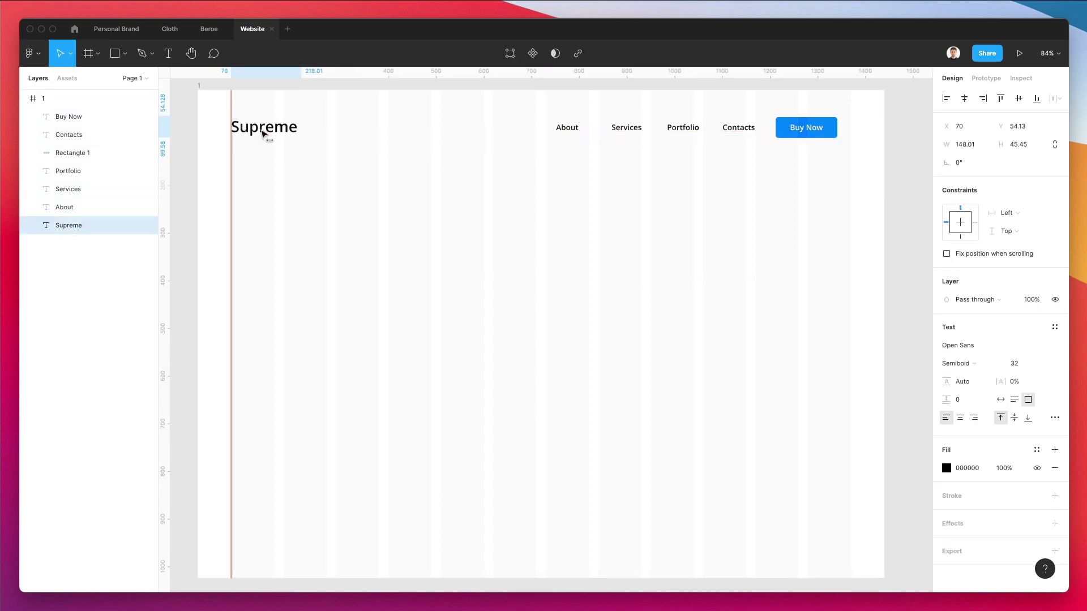
click(384, 106)
drag(517, 103, 827, 170)
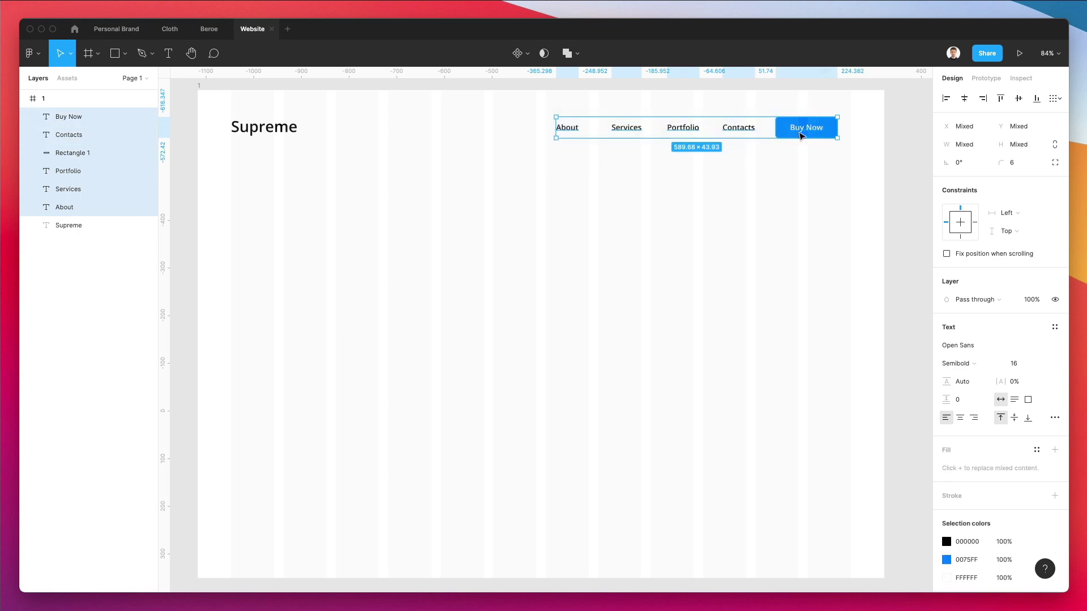
drag(801, 134, 813, 134)
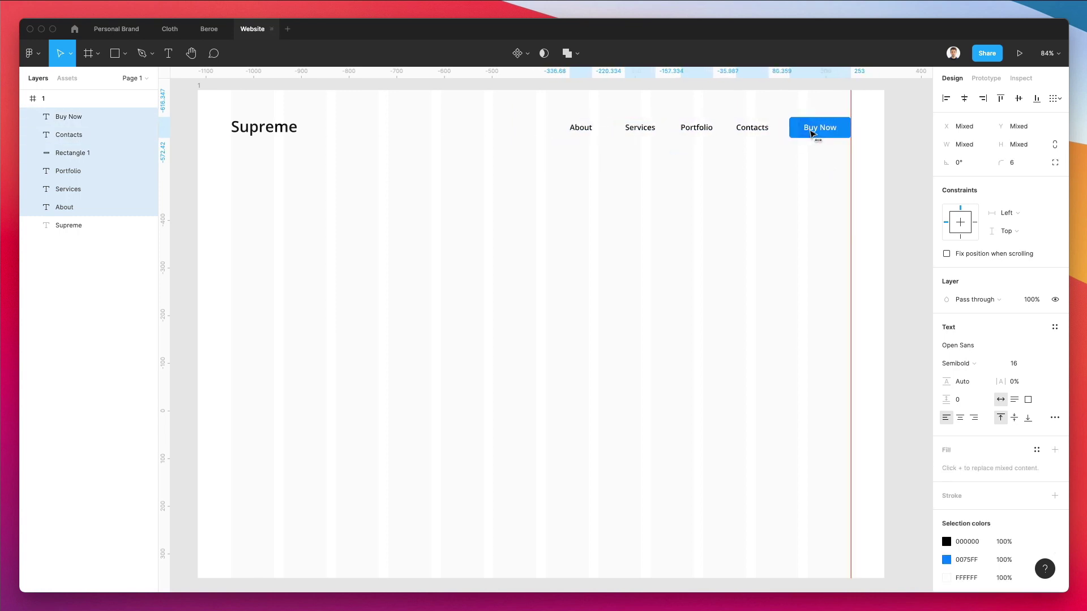
click(750, 195)
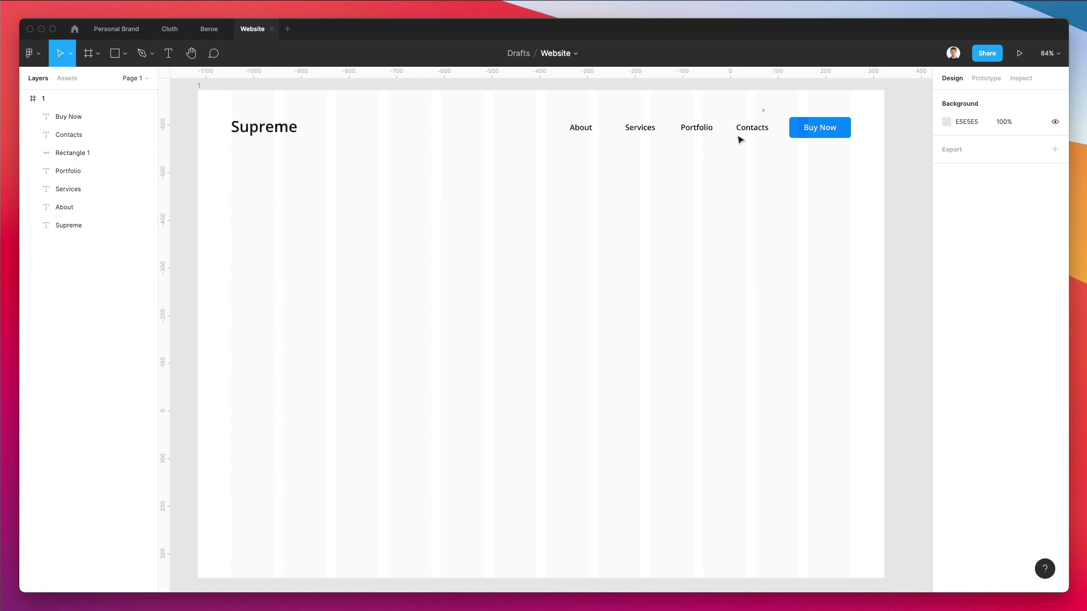
Reposition the four nav links against the grid, undoing two moves.
drag(769, 110, 563, 139)
click(723, 216)
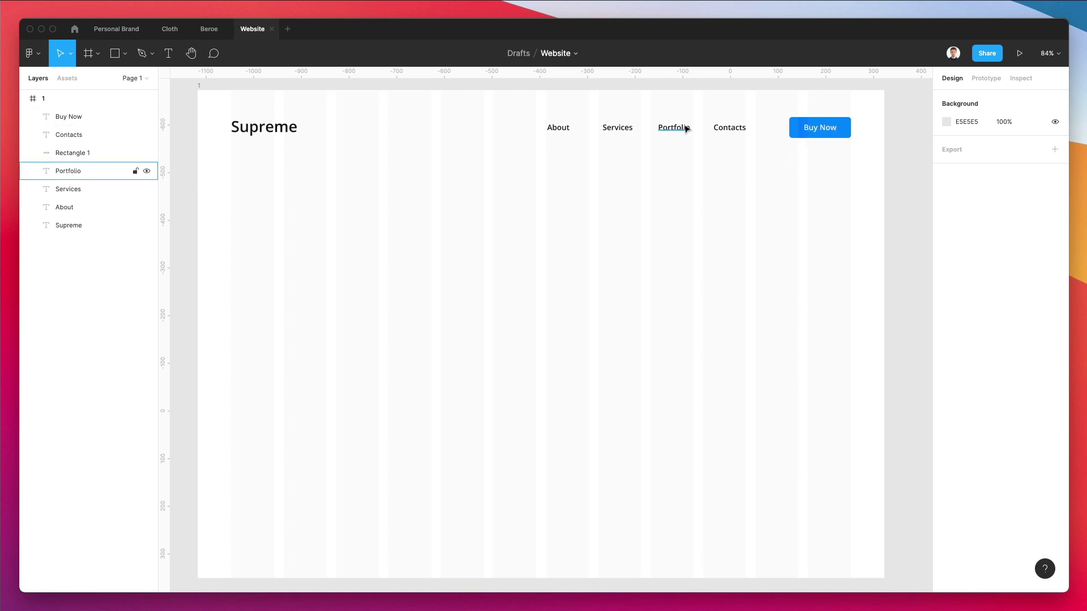
key(super+z)
key(super+z)
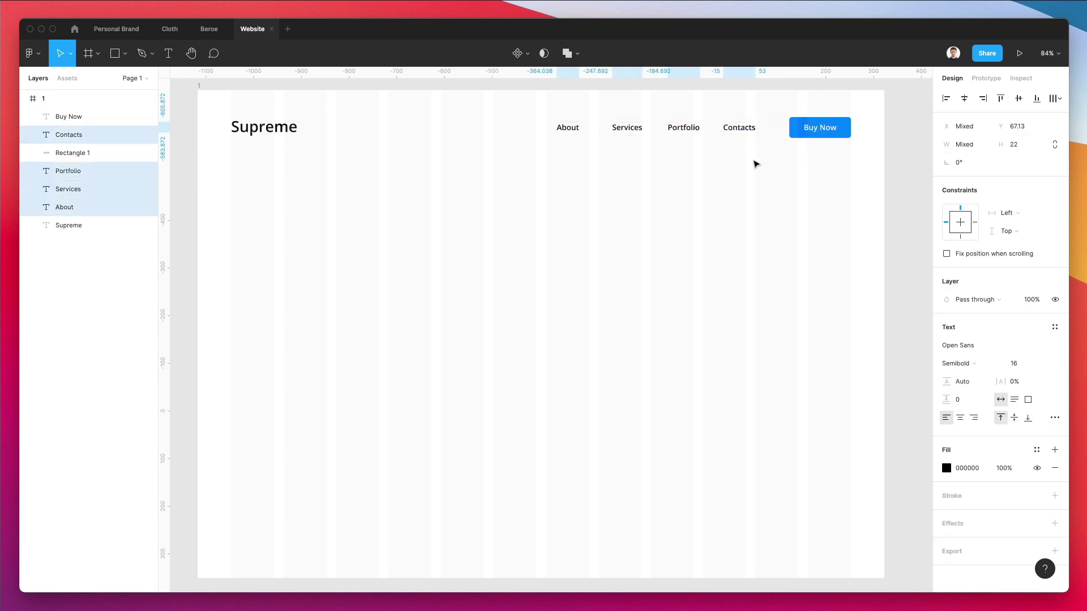
key(super+z)
key(super+z)
key(super+z)
click(702, 206)
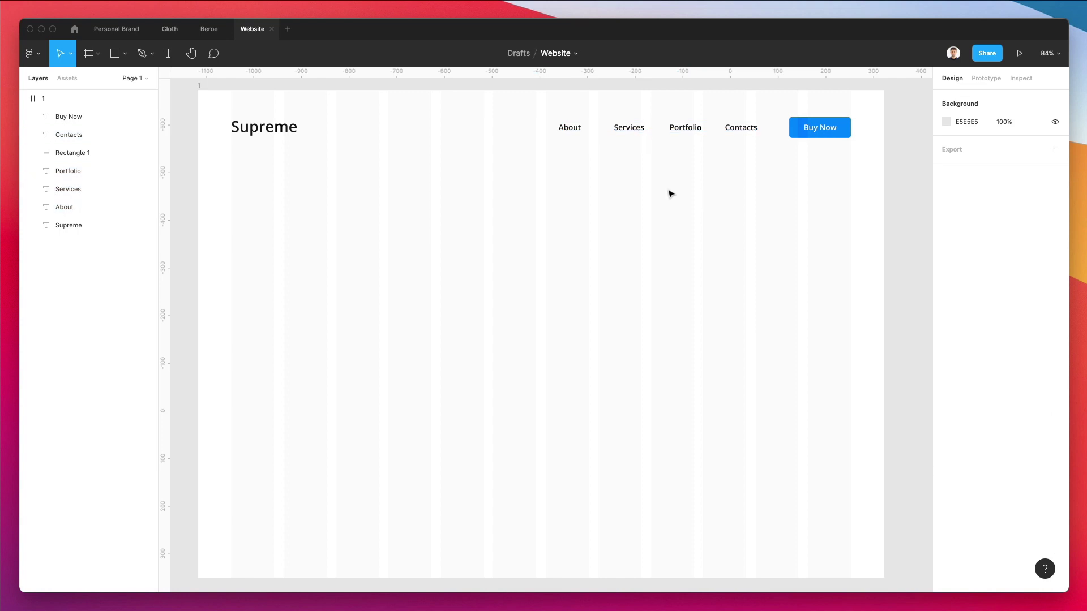
Make a bold copy of Supreme lower on the page, keeping the top logo Semibold.
click(266, 134)
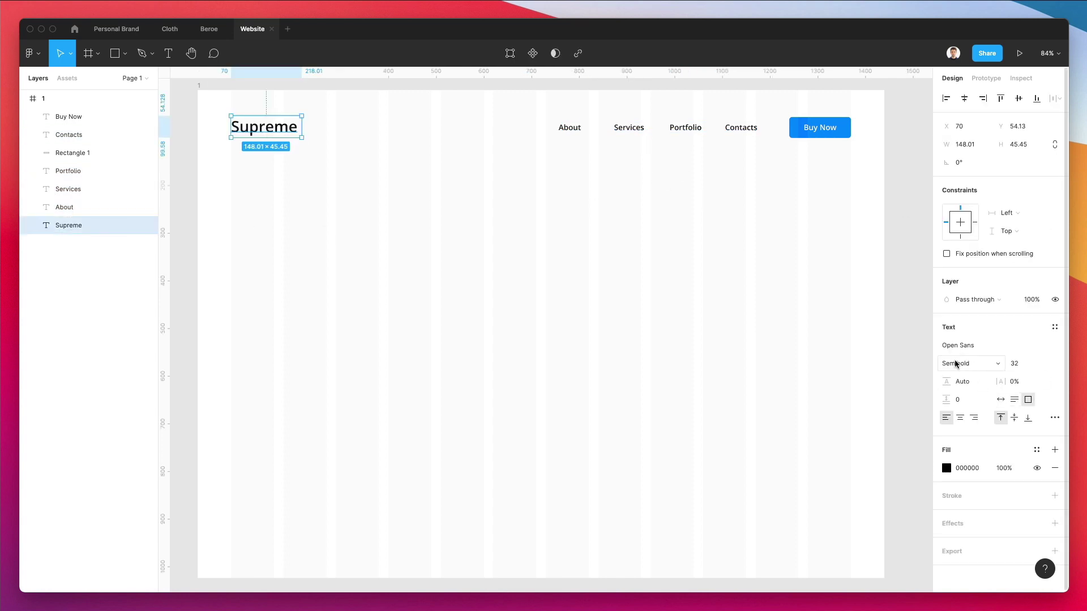
click(955, 363)
click(961, 376)
click(378, 227)
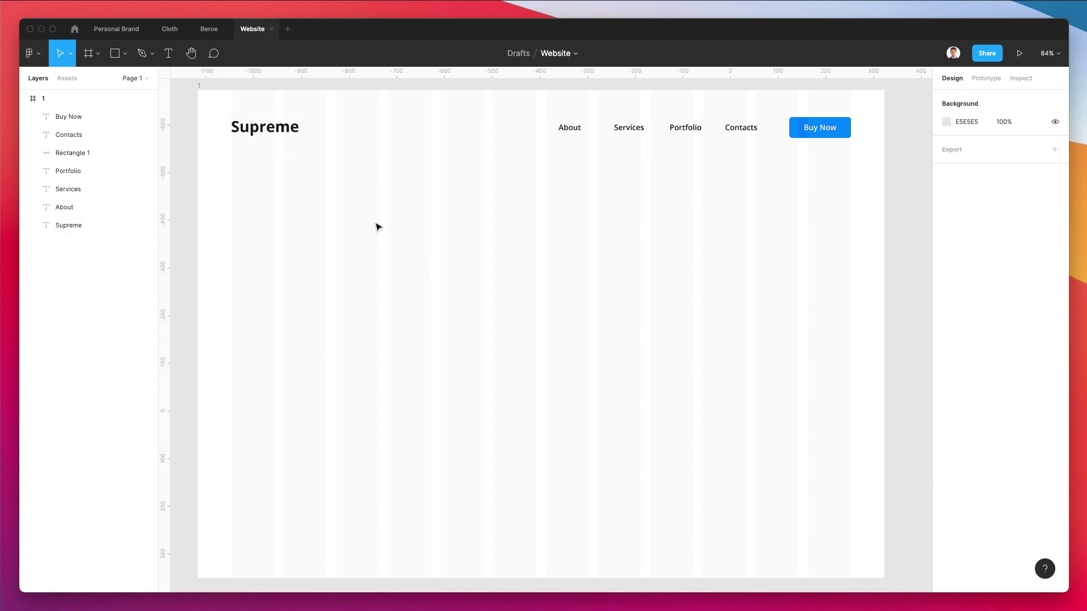
drag(284, 132, 284, 259)
click(270, 134)
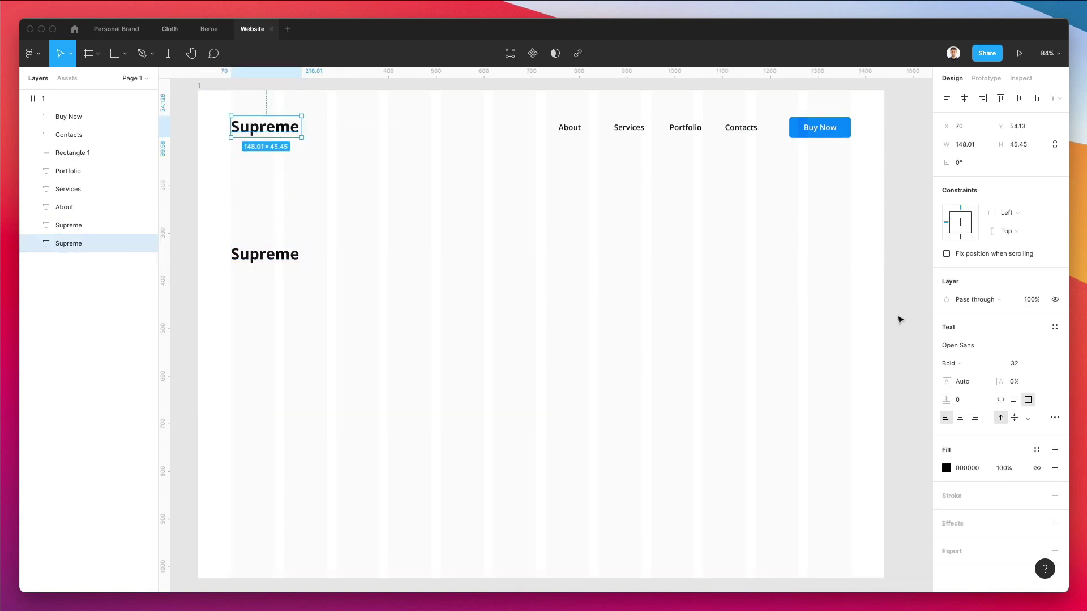
click(952, 363)
click(966, 351)
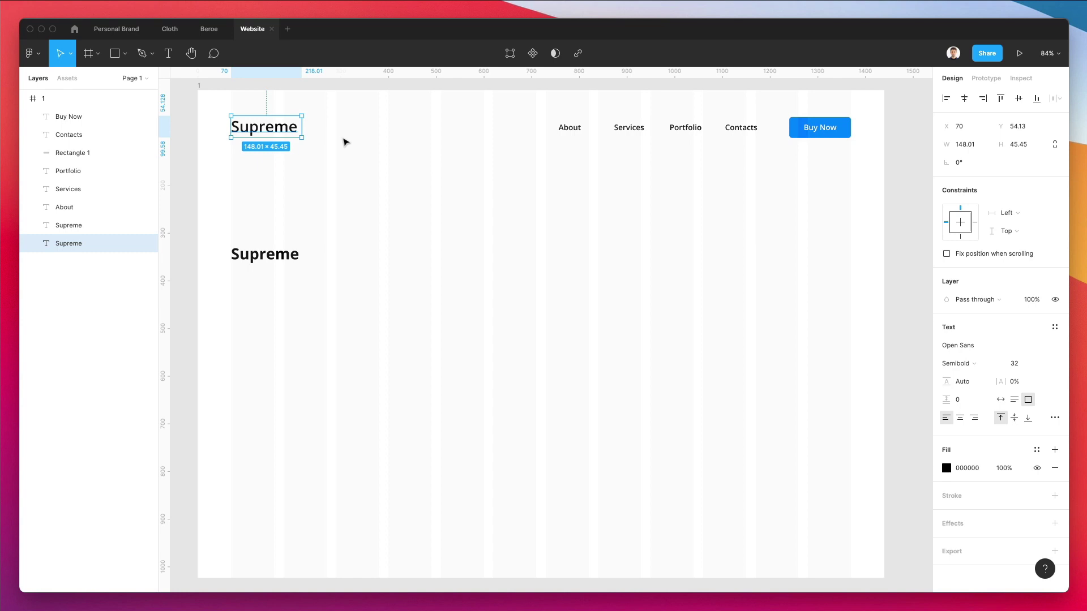
Retype the top logo as uppercase SUPREME.
key(Return)
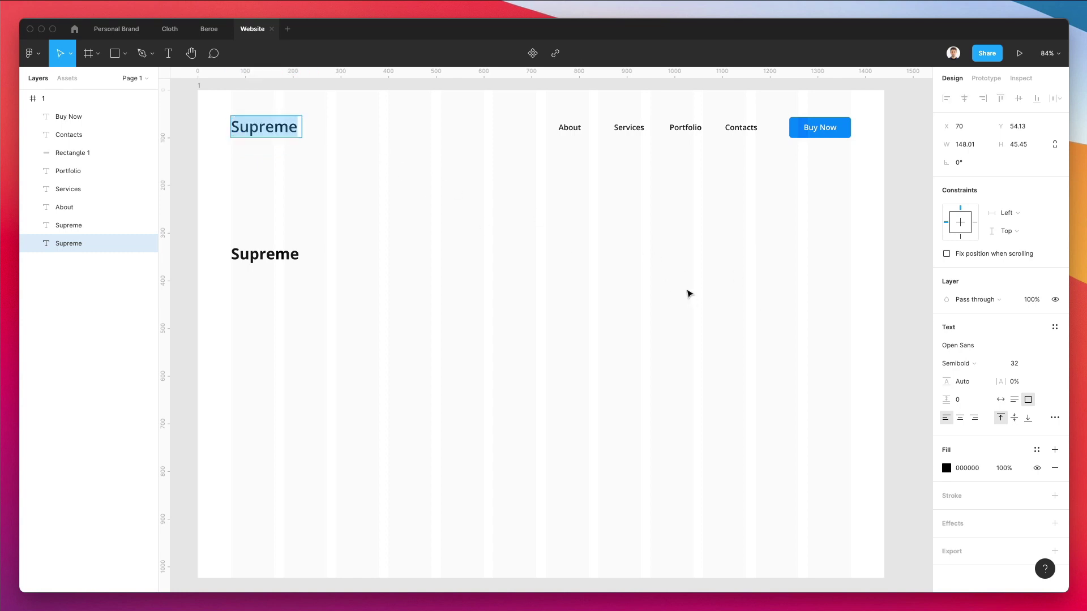
text(SUPREN)
key(BackSpace)
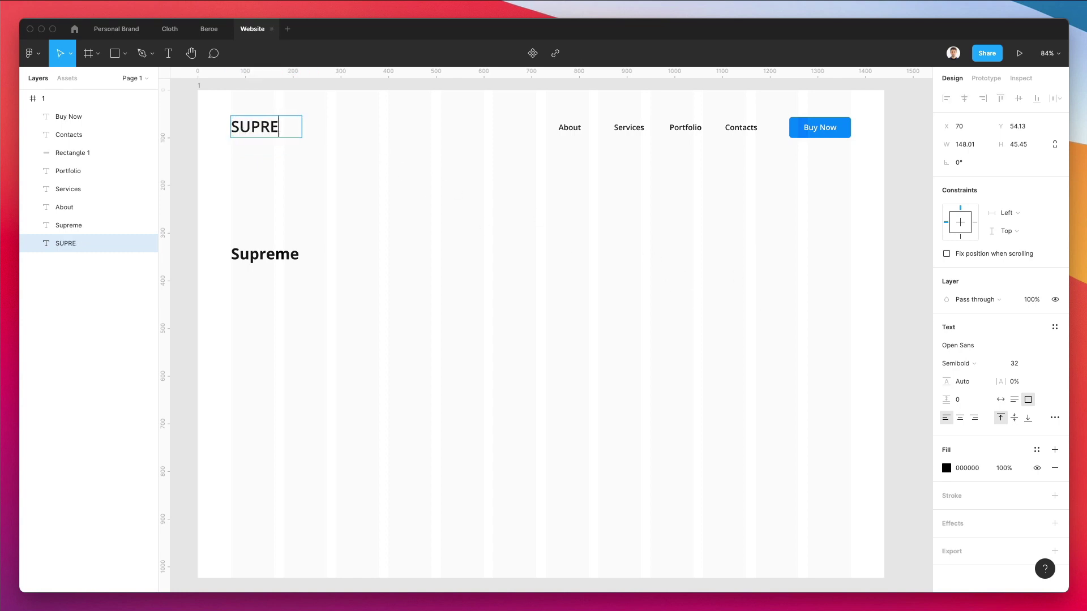
text(ME)
key(Escape)
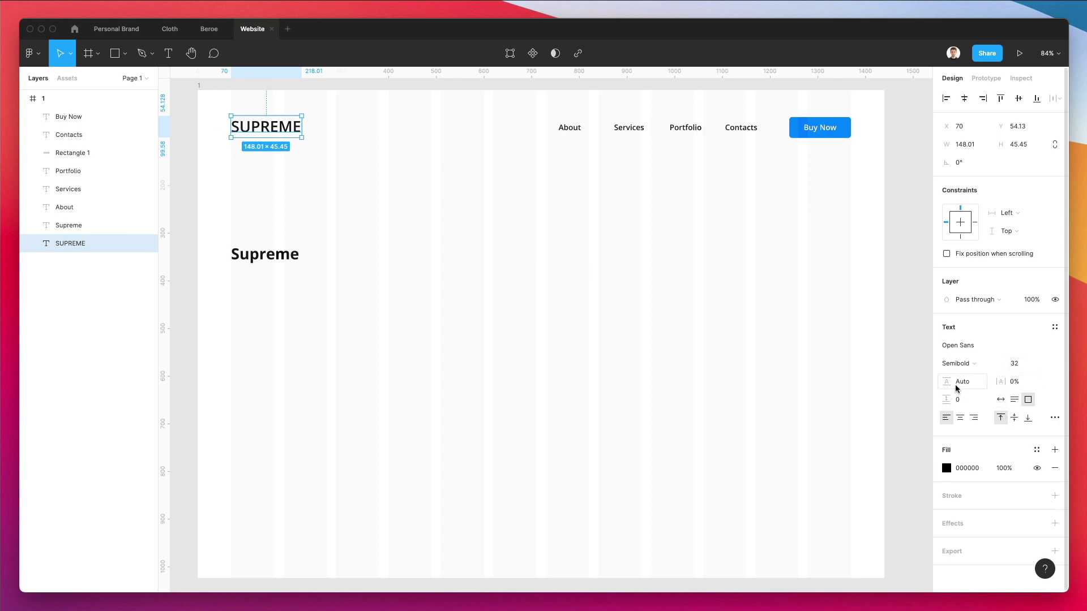
Give SUPREME 16% letter spacing, size 23 and auto width, nudged level with the nav.
drag(1000, 386, 1021, 382)
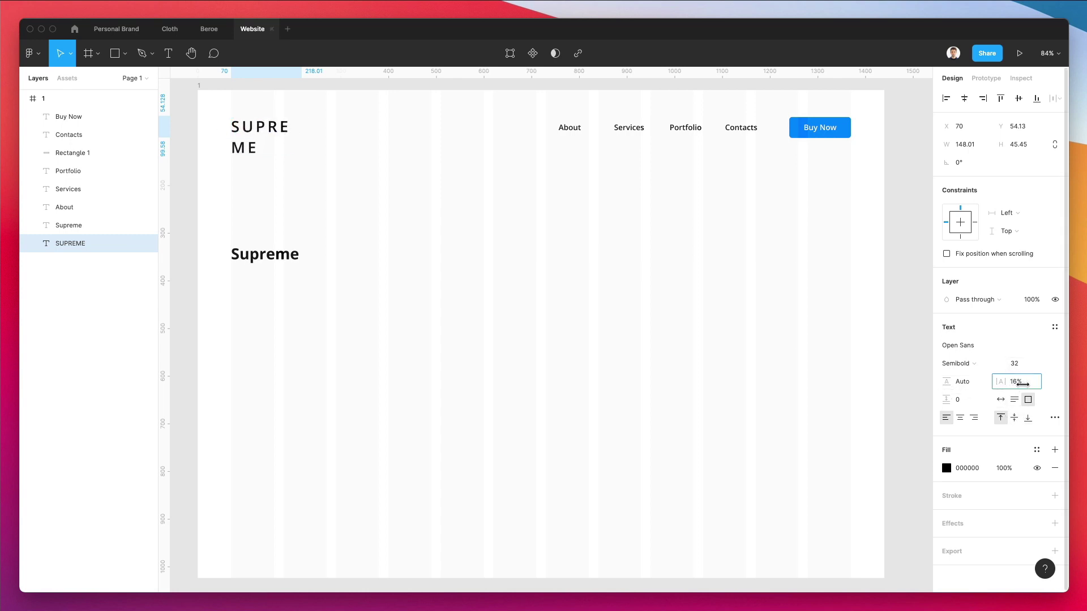
click(1014, 365)
text(22)
key(Return)
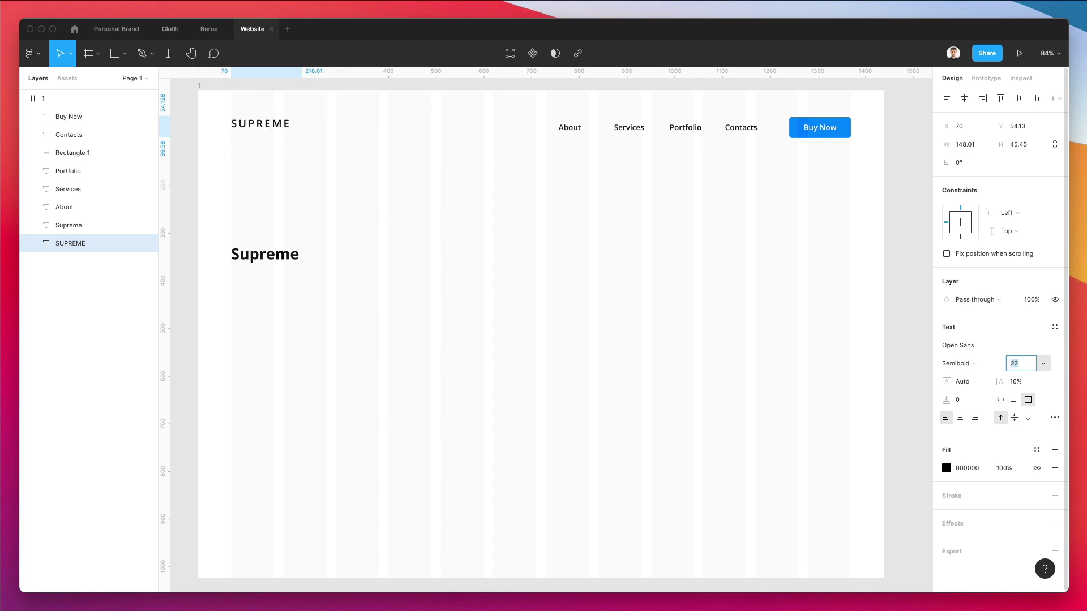
key(Up)
click(1000, 399)
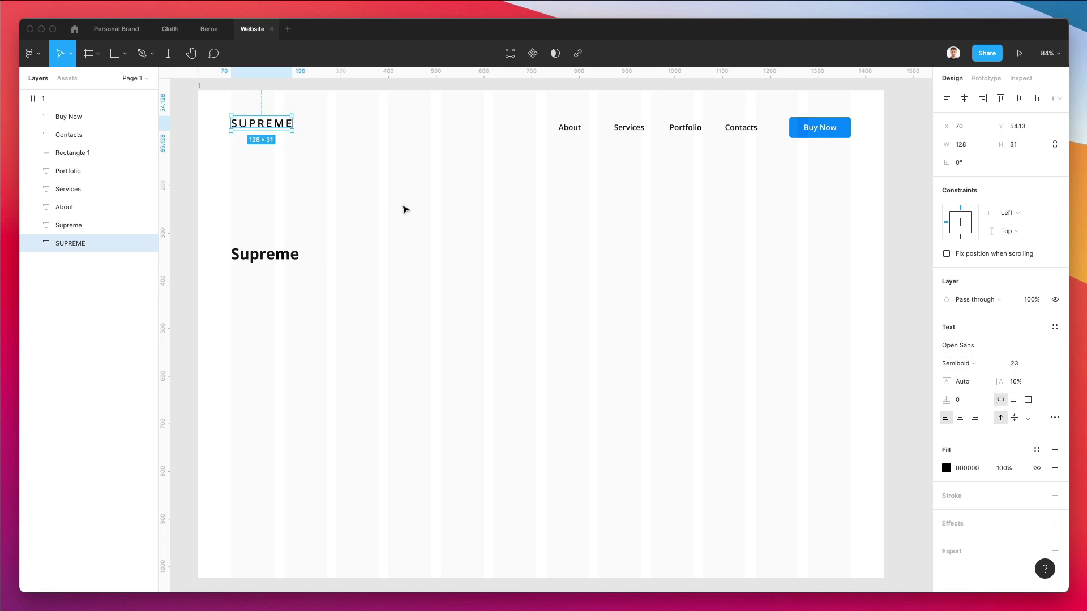
key(shift+Down)
key(Down)
key(Down)
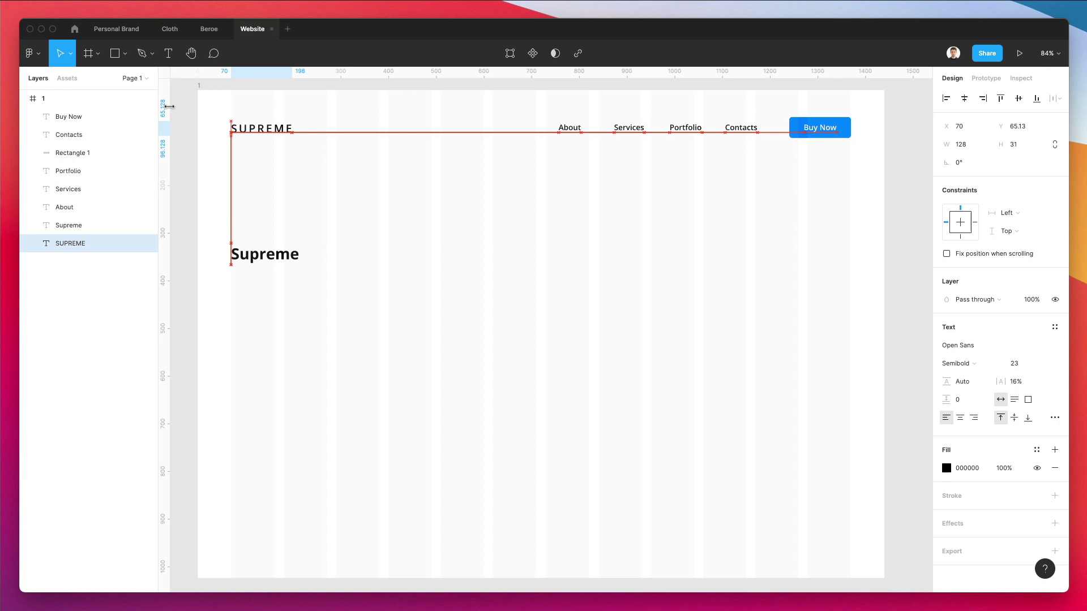
key(Up)
key(Up)
key(Up)
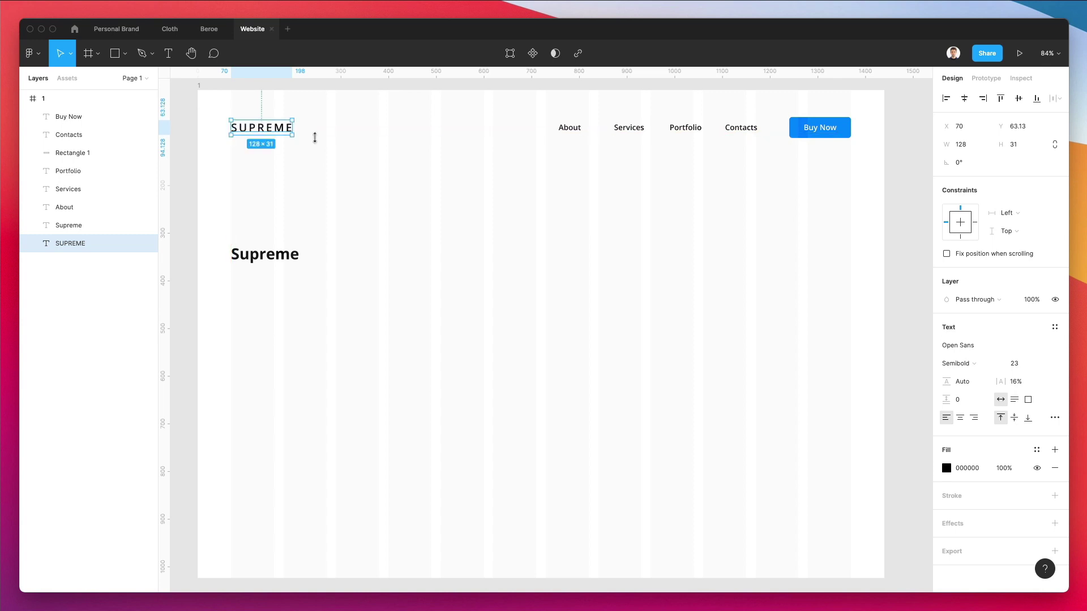
click(359, 174)
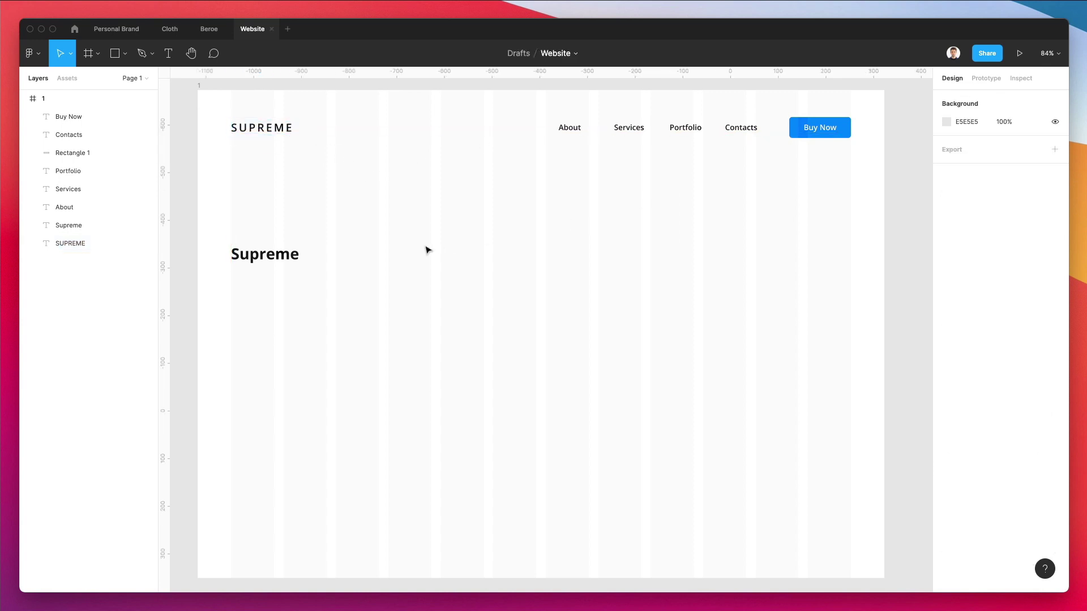
Copy SUPREME above the heading and retype the heading as 'The very best choice…to the next level'.
double_click(244, 255)
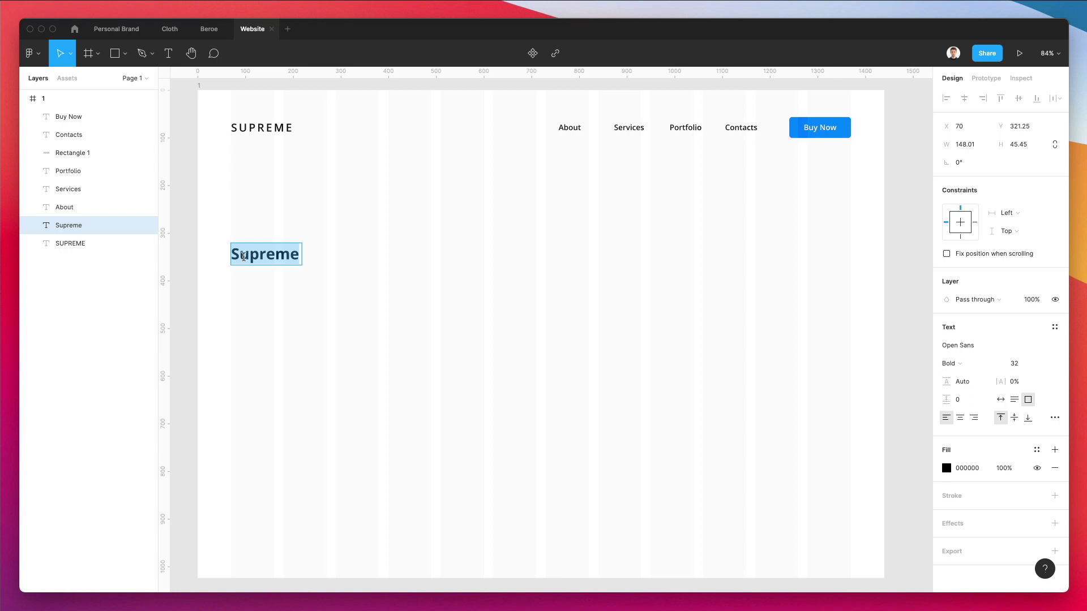
key(Escape)
click(242, 135)
drag(243, 134, 262, 281)
double_click(261, 278)
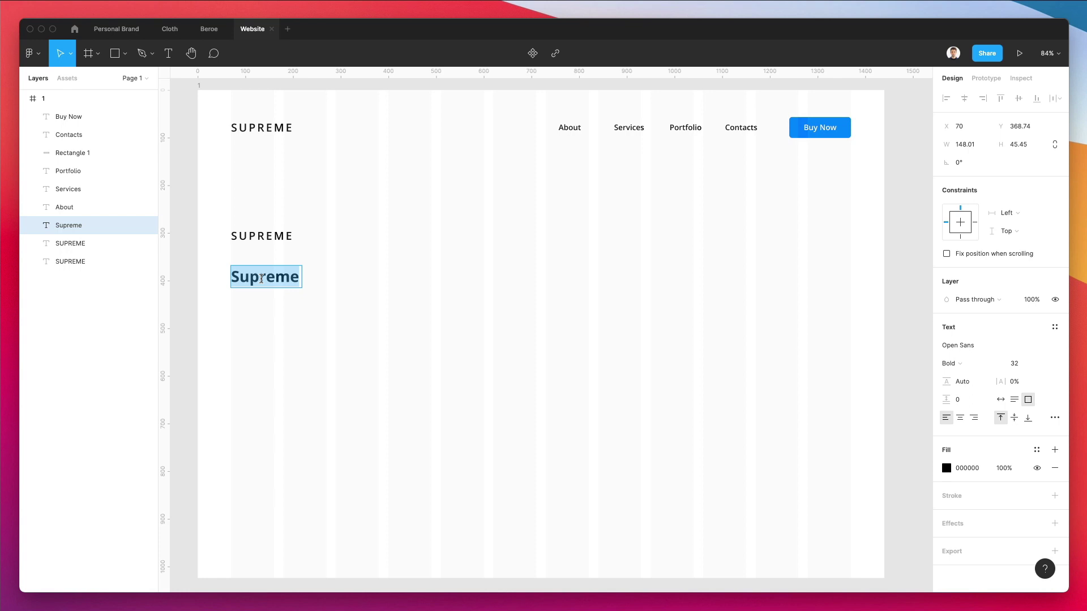
text(T)
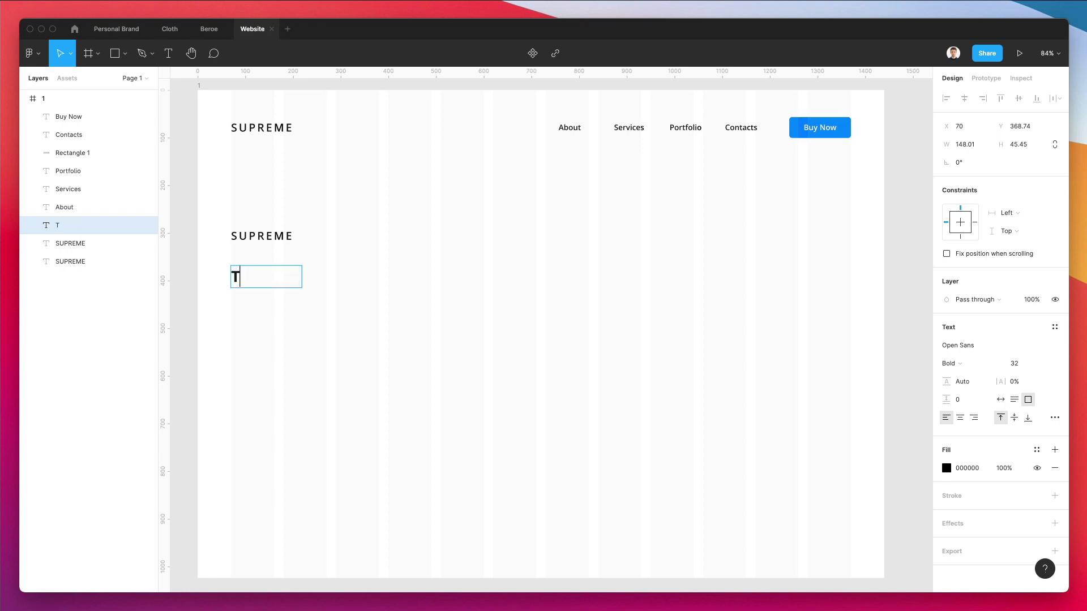
text(he very best c)
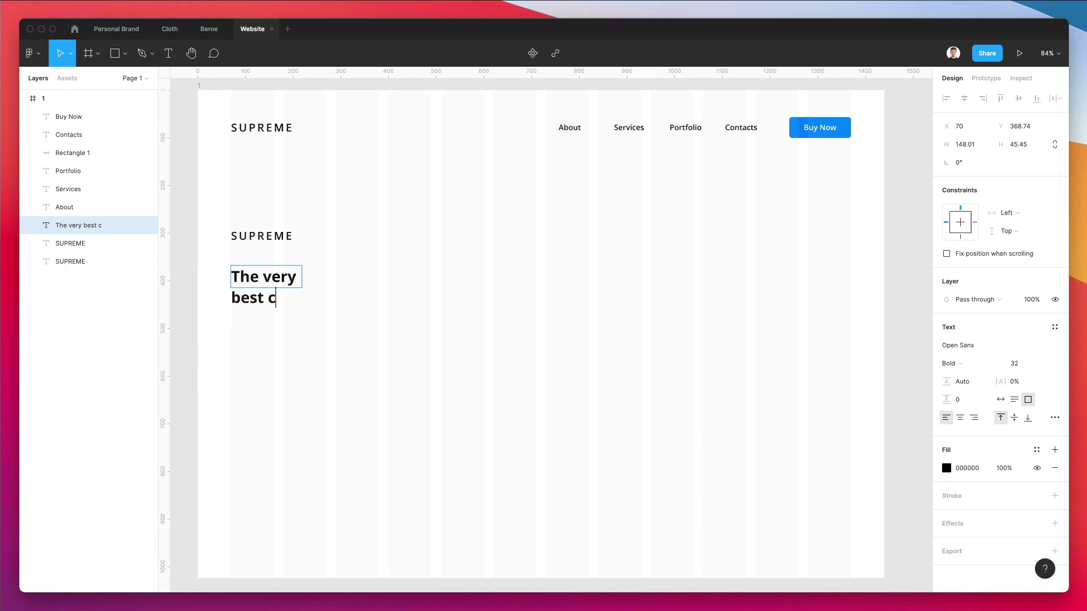
text(hoice in orde)
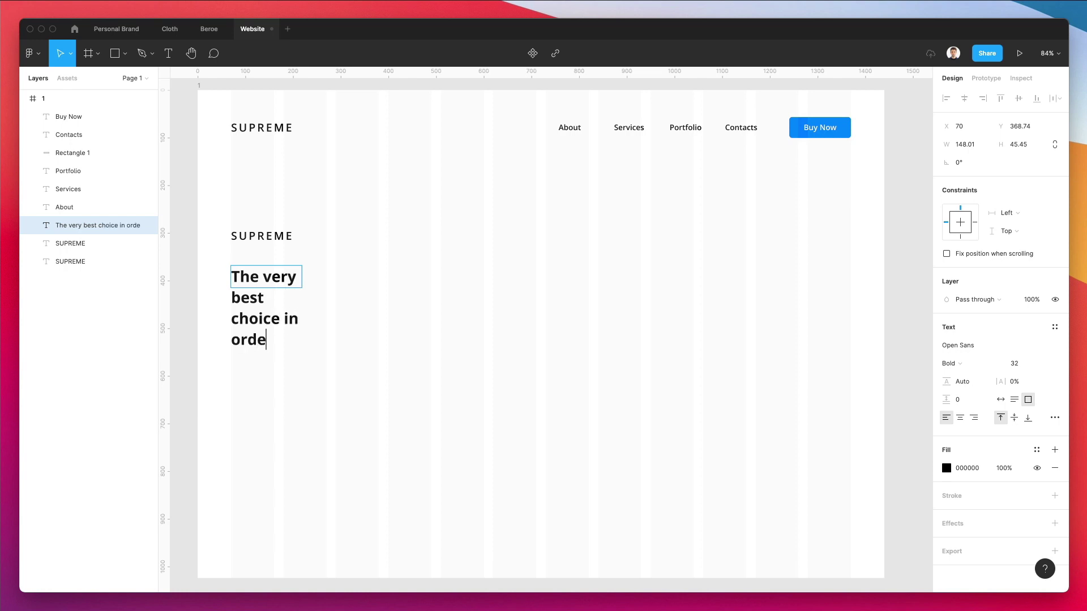
text(r to bring y)
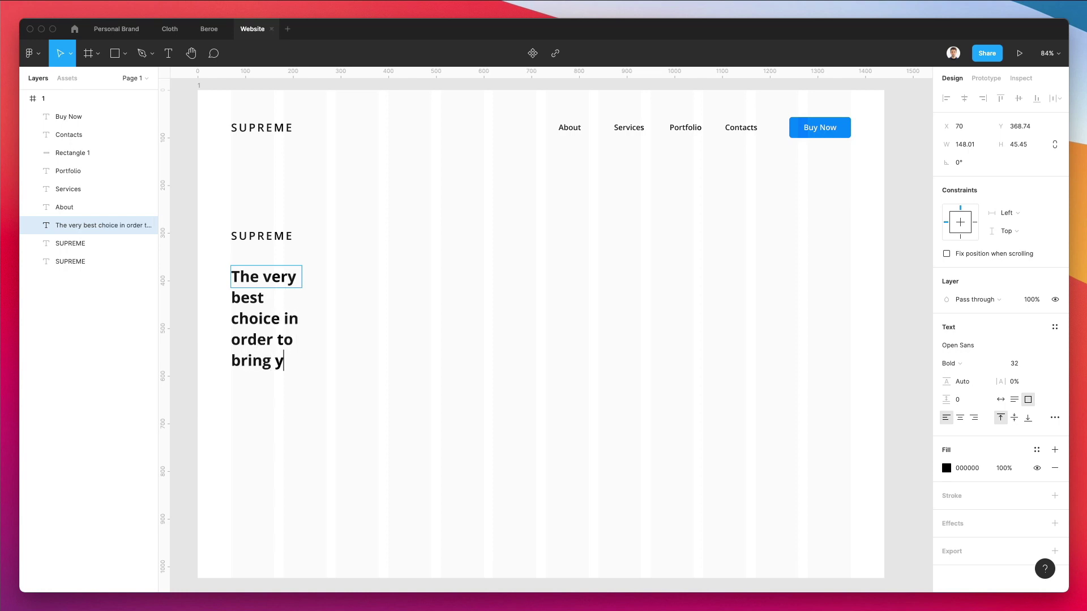
text(our developme)
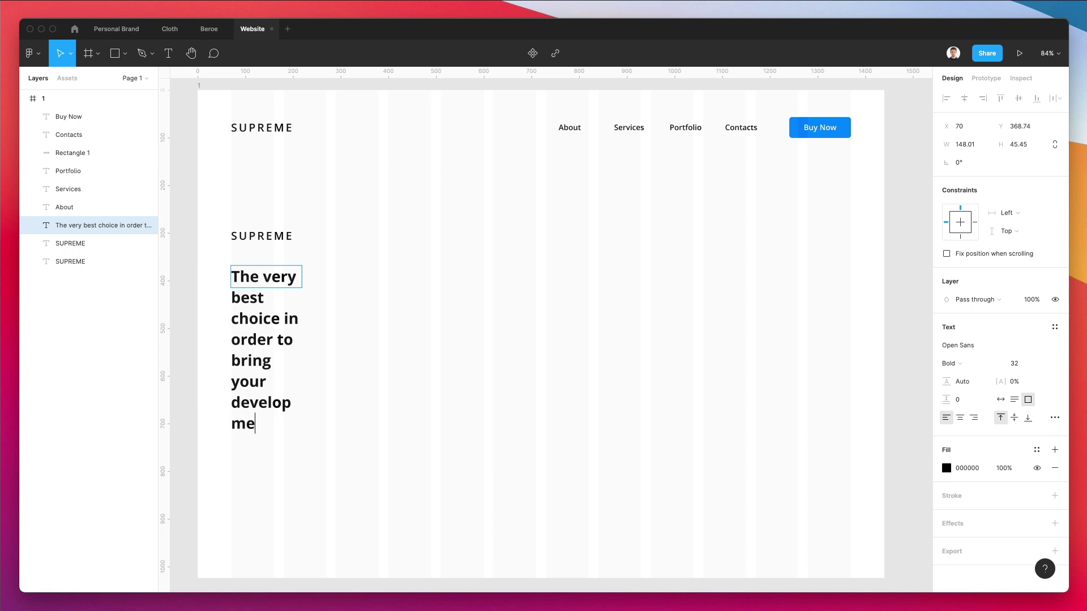
text(nt efforts t)
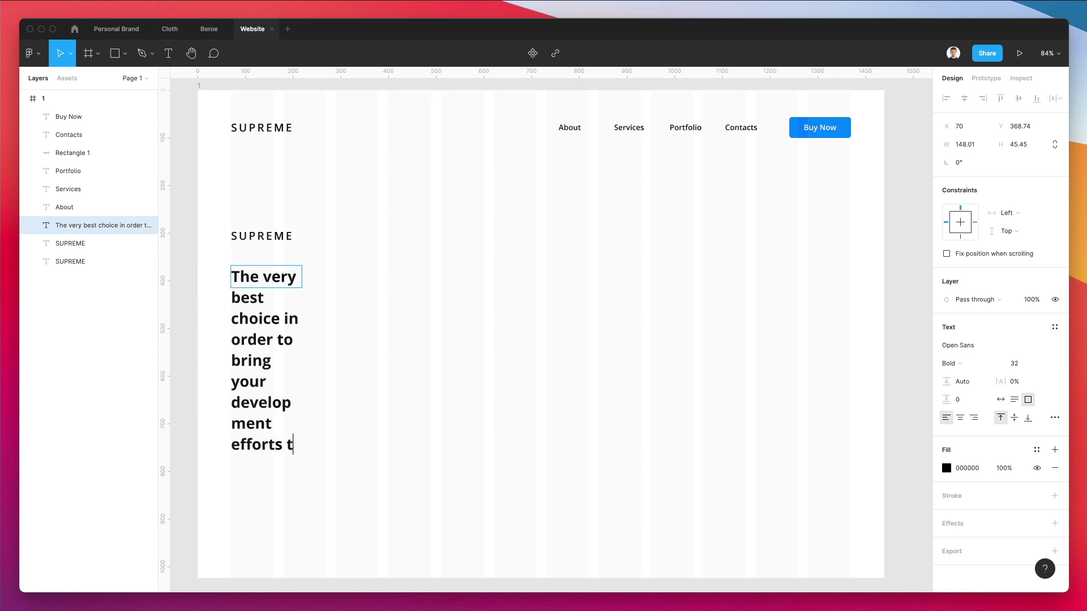
text(o the next level)
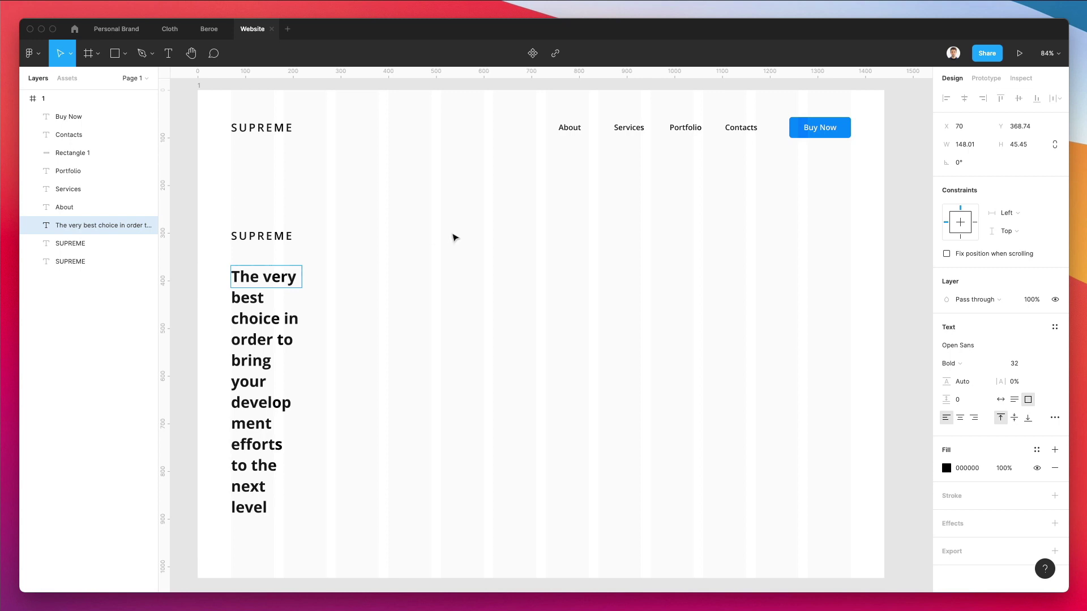
Set the tagline to Regular weight, size 37, 640 wide, with about 157% line height.
drag(302, 287, 575, 277)
click(951, 363)
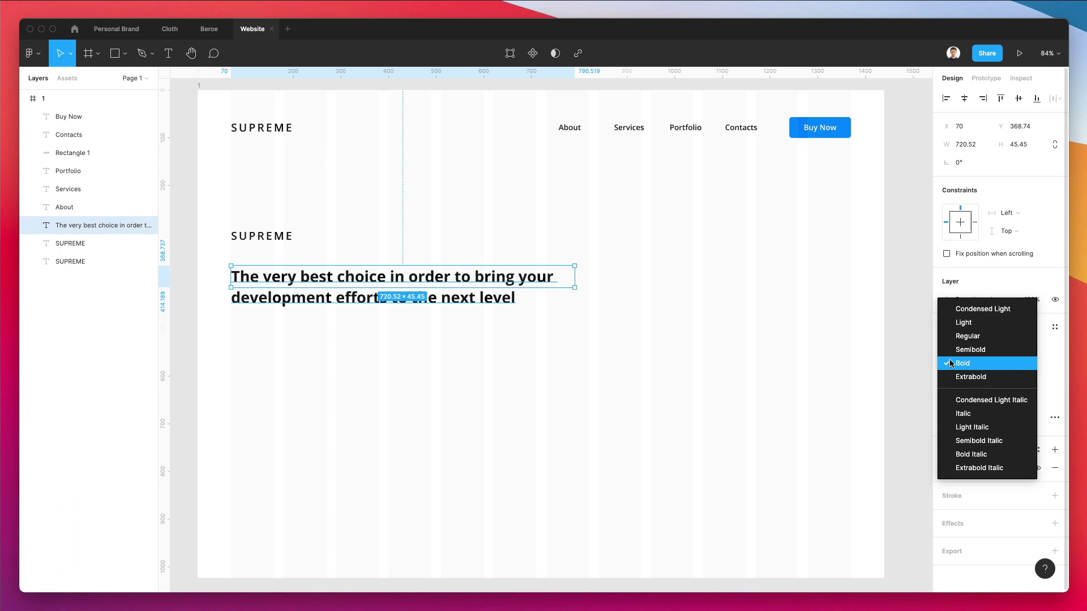
click(967, 336)
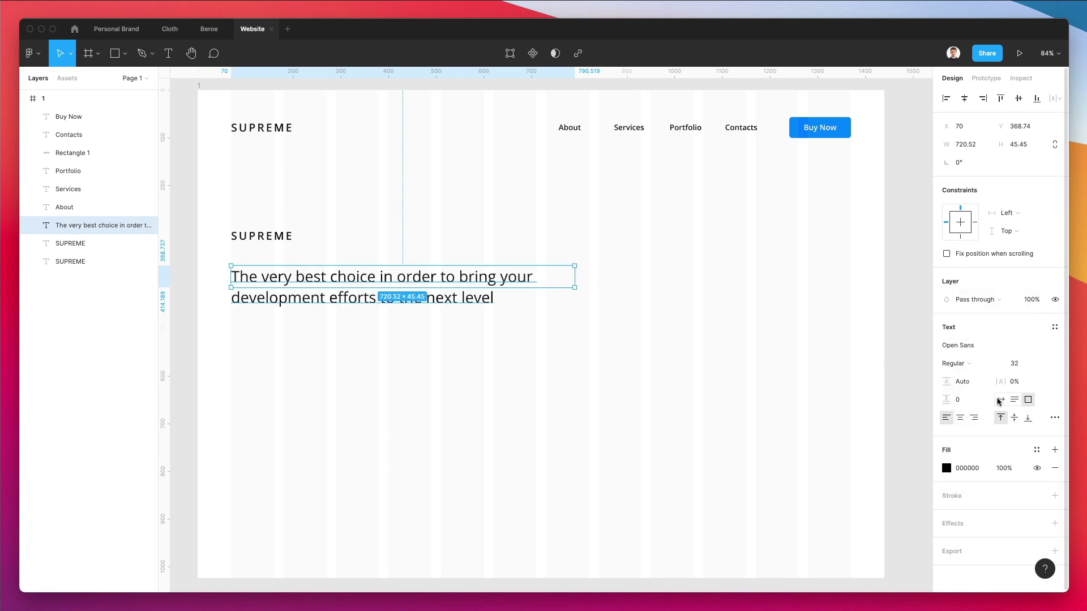
click(999, 400)
drag(799, 279, 535, 281)
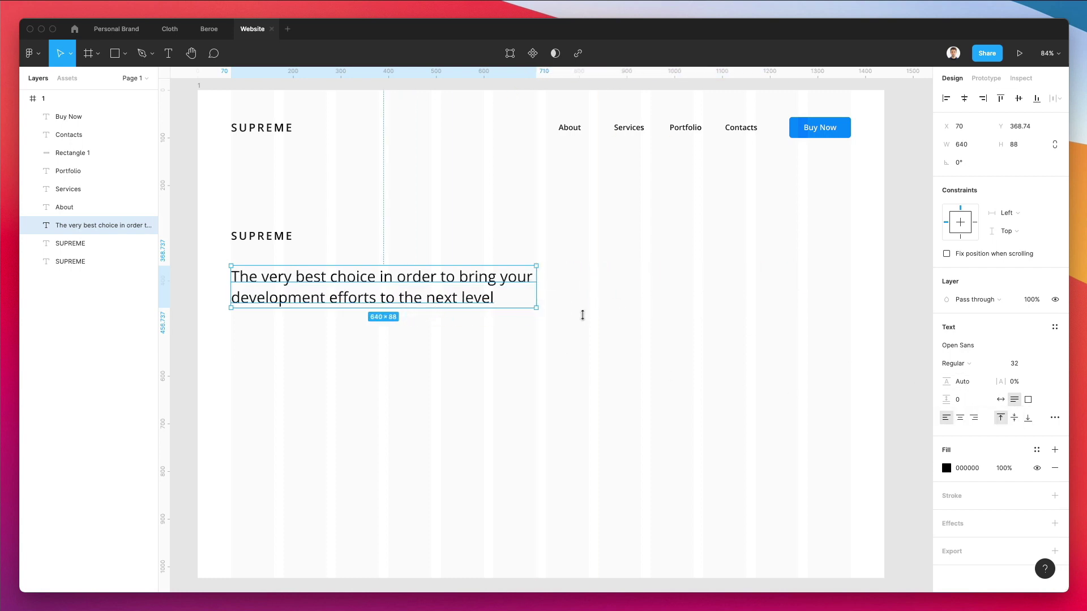
click(1017, 363)
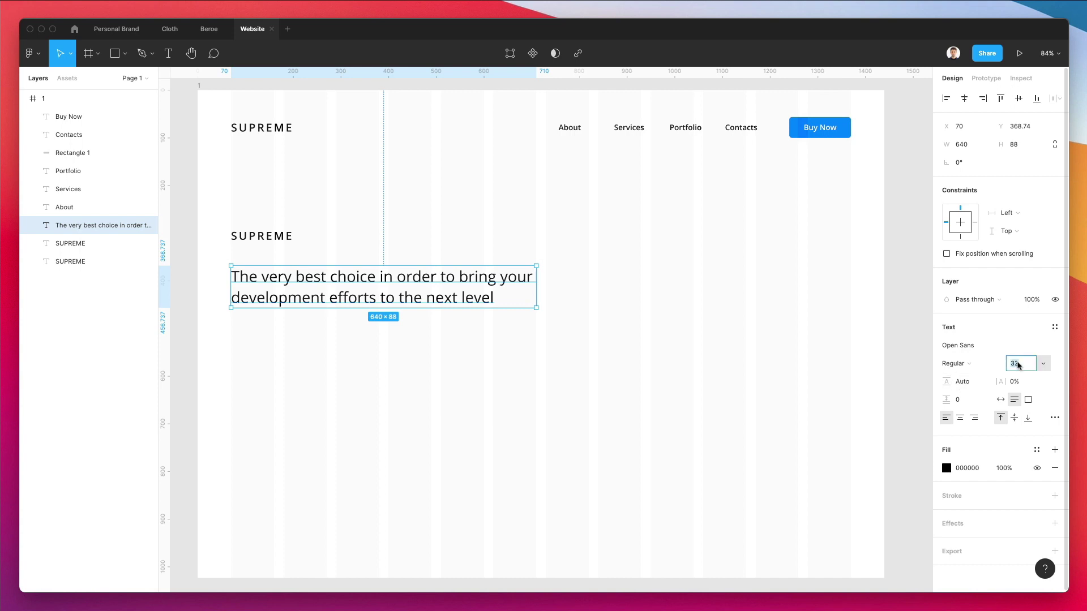
key(Up)
key(Up)
key(Up)
key(Up)
key(Up)
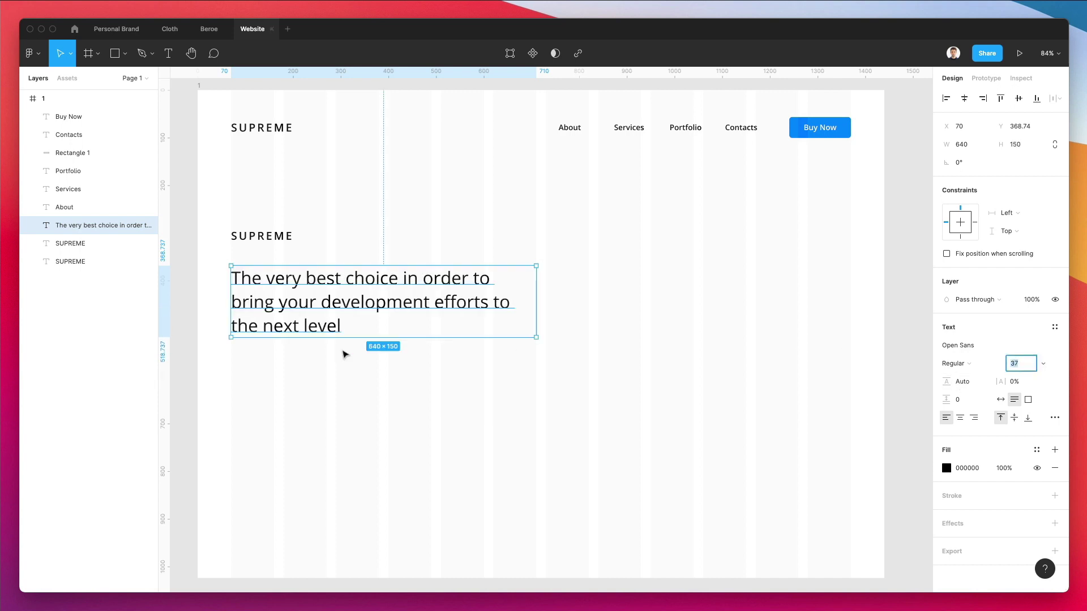
drag(950, 380, 967, 382)
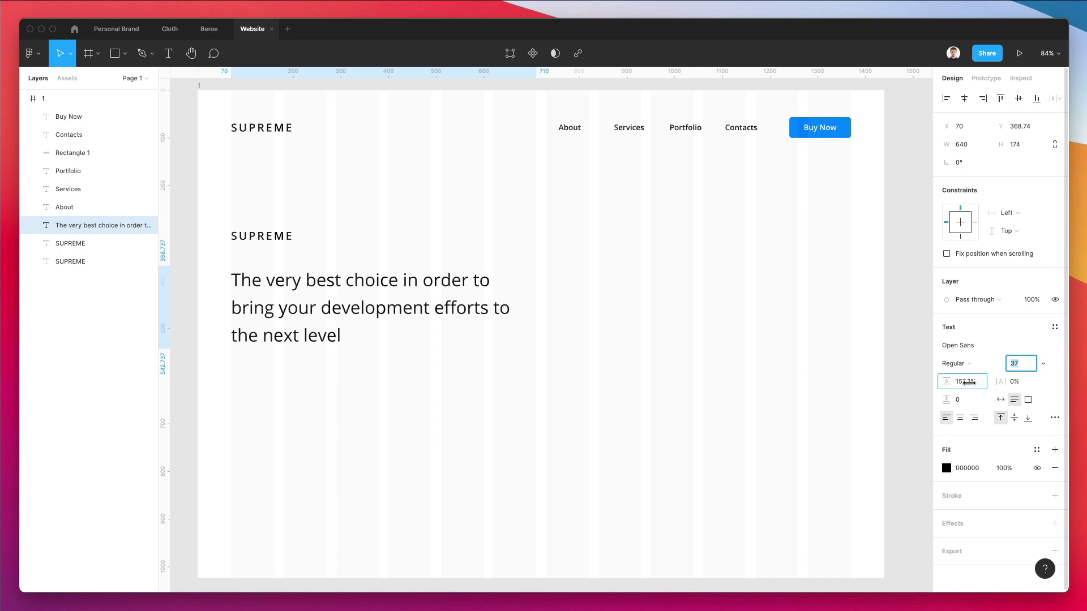
click(948, 365)
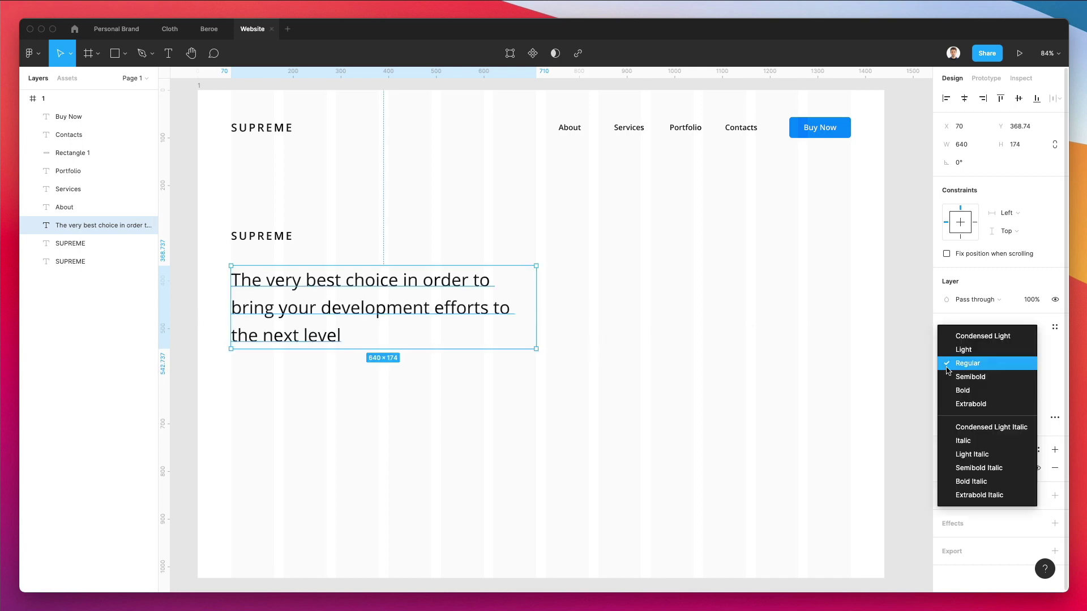
click(975, 378)
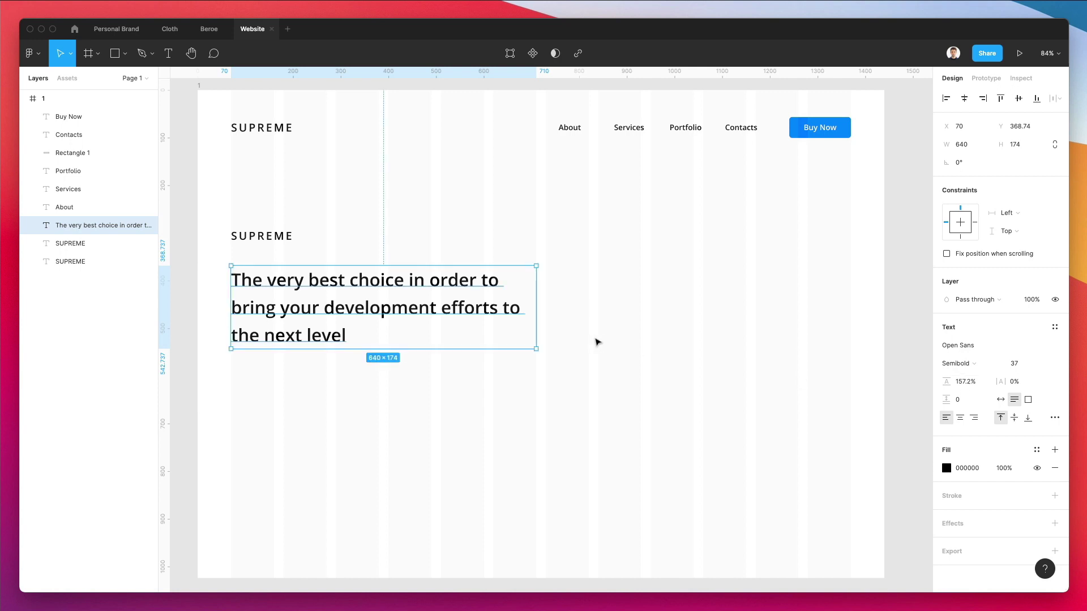
key(super+z)
click(601, 344)
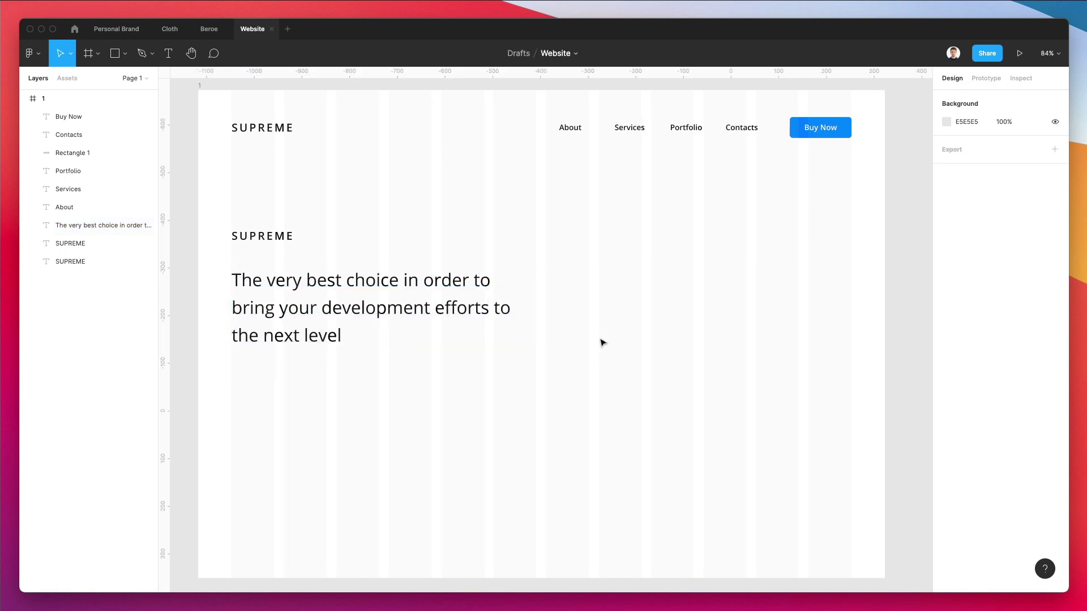
Replace the copied SUPREME label text with 'SOLUTIONS FOR ECOMMERCE TECHNOLOGY'.
click(273, 240)
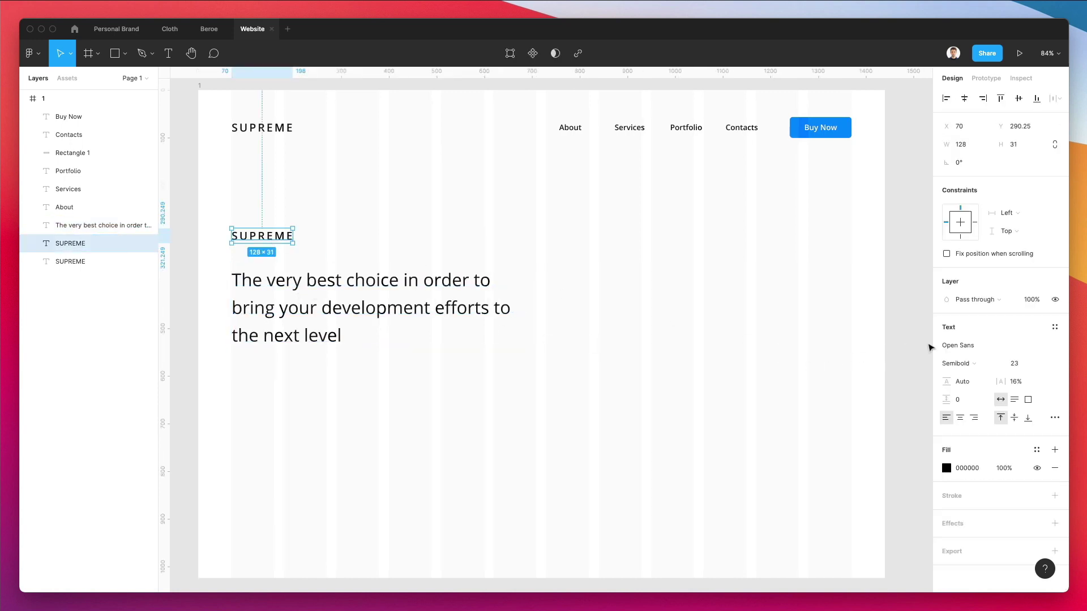
key(Return)
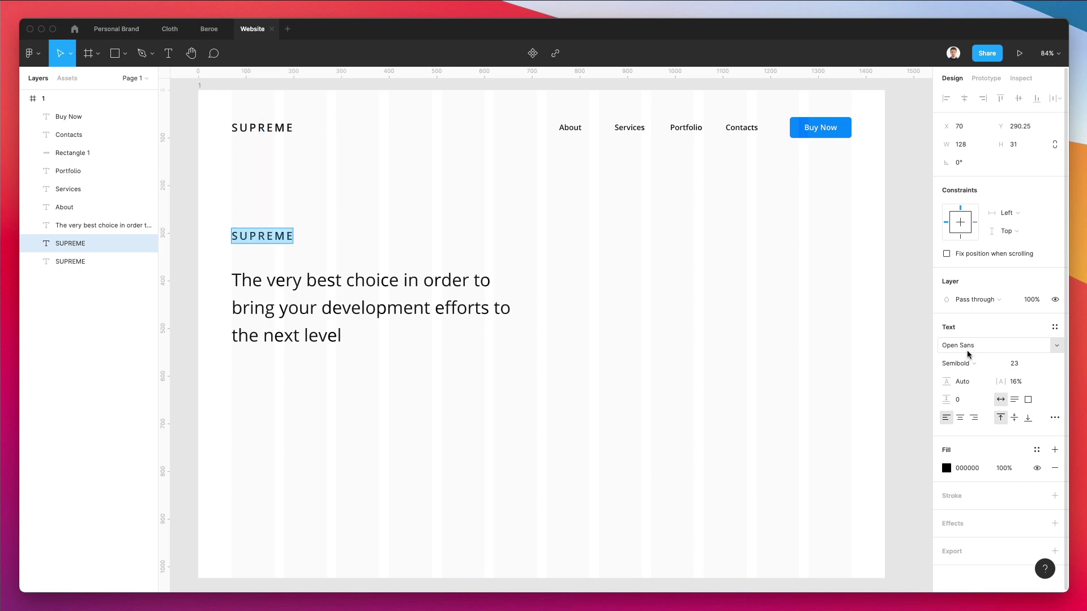
key(BackSpace)
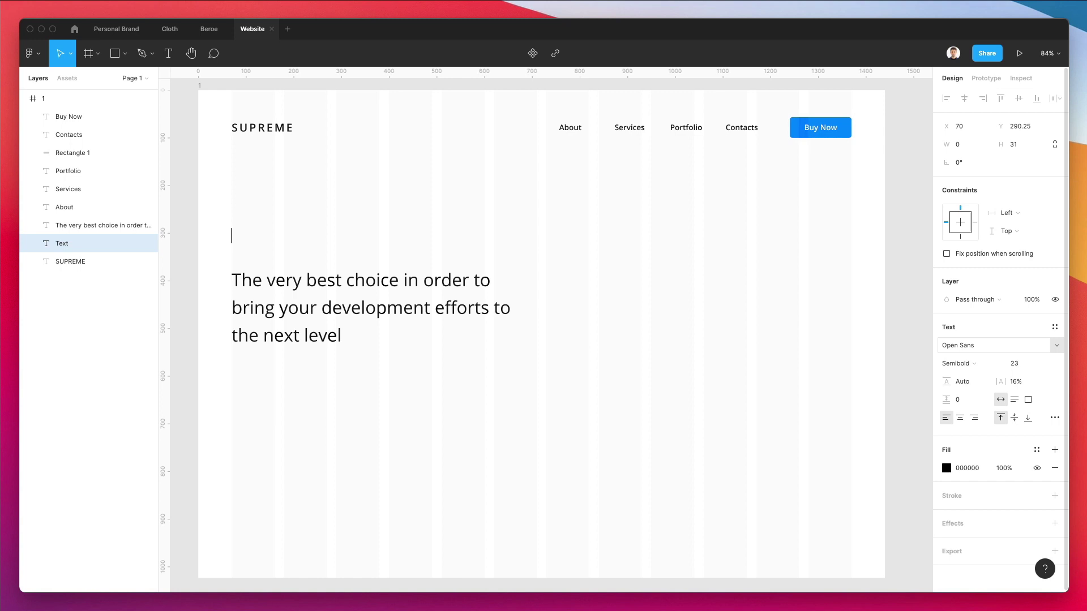
text(SOLUTIONS FO)
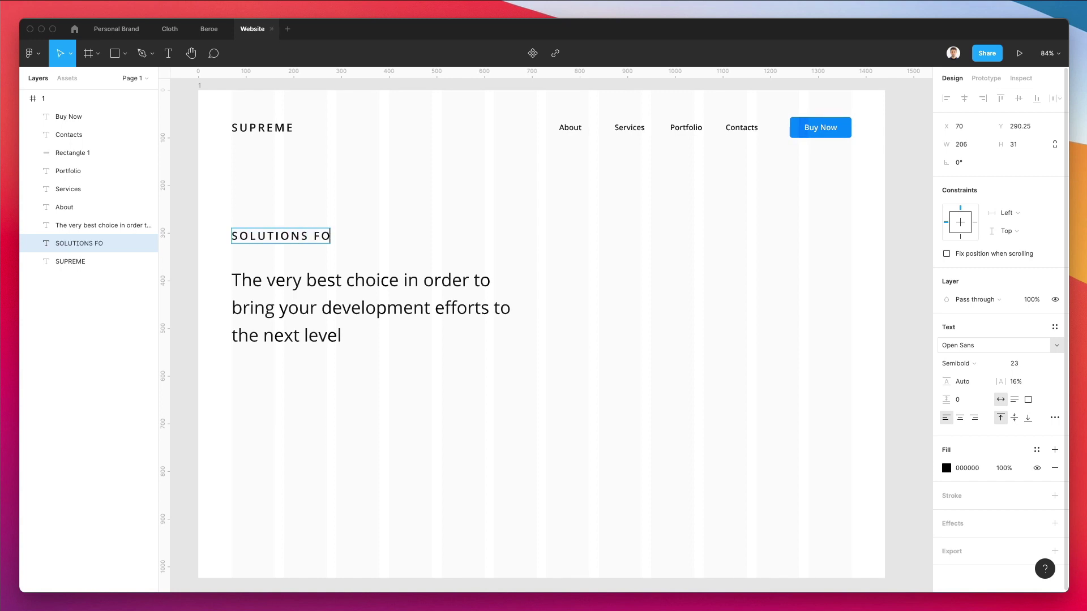
text(R ECOMME)
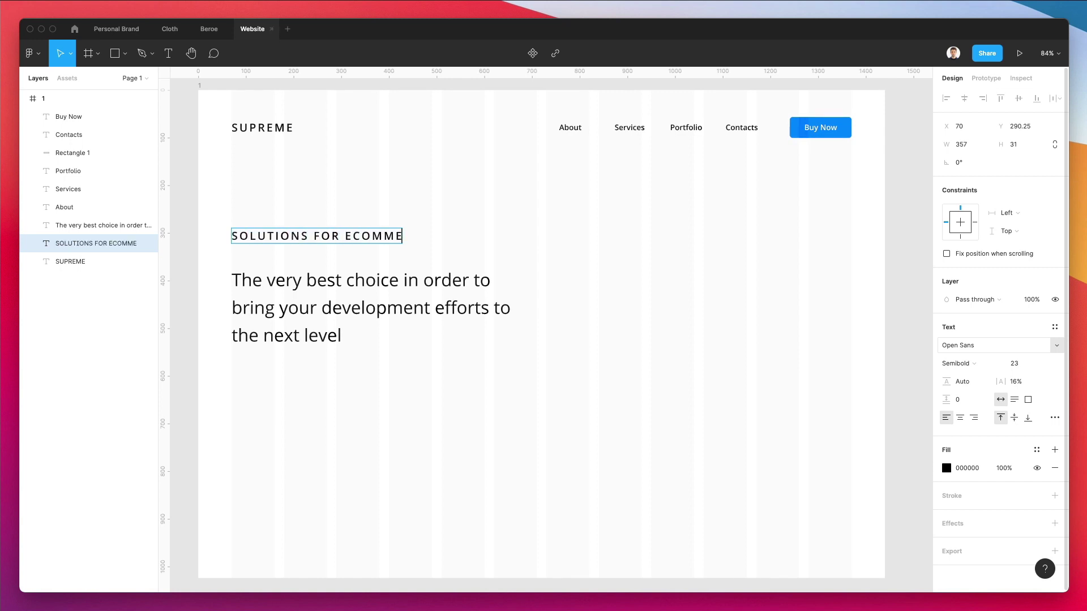
text(RCE TECHN)
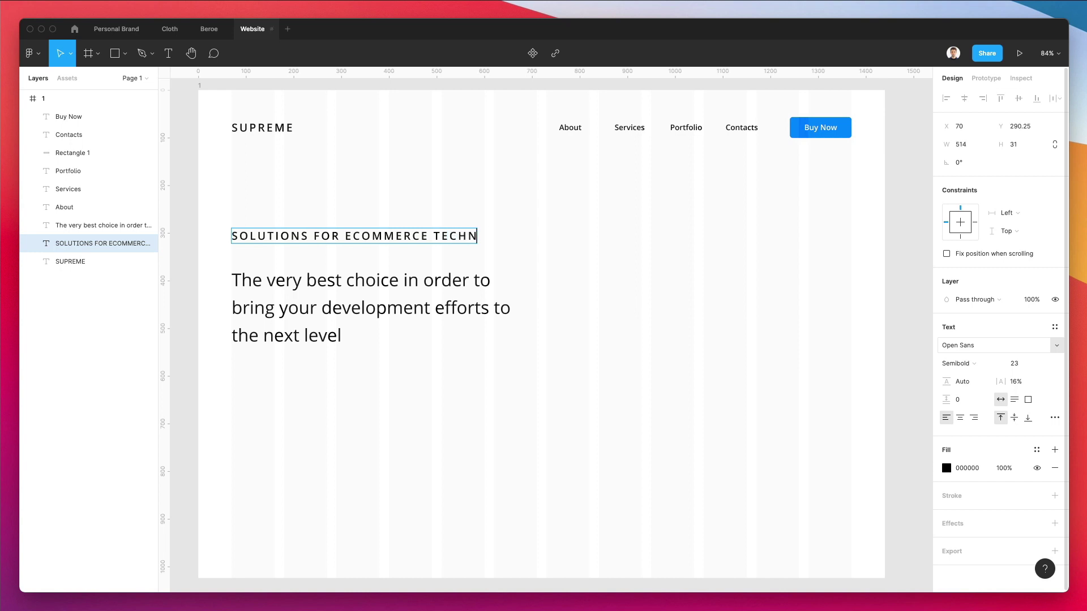
text(OLOGY)
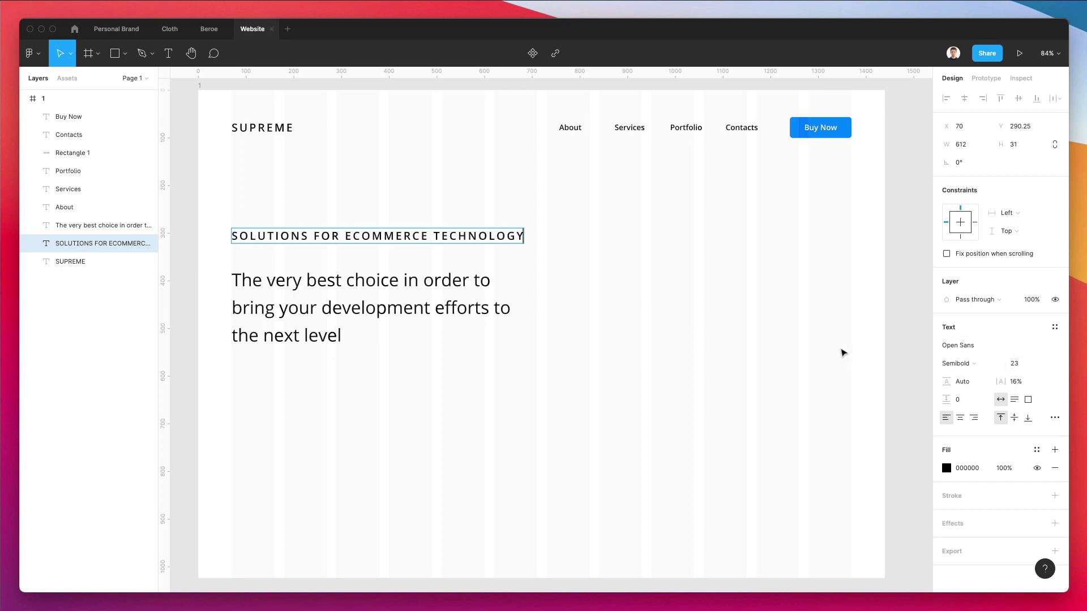
key(Escape)
Set the tagline to font size 16 and move it just above the heading.
click(1008, 363)
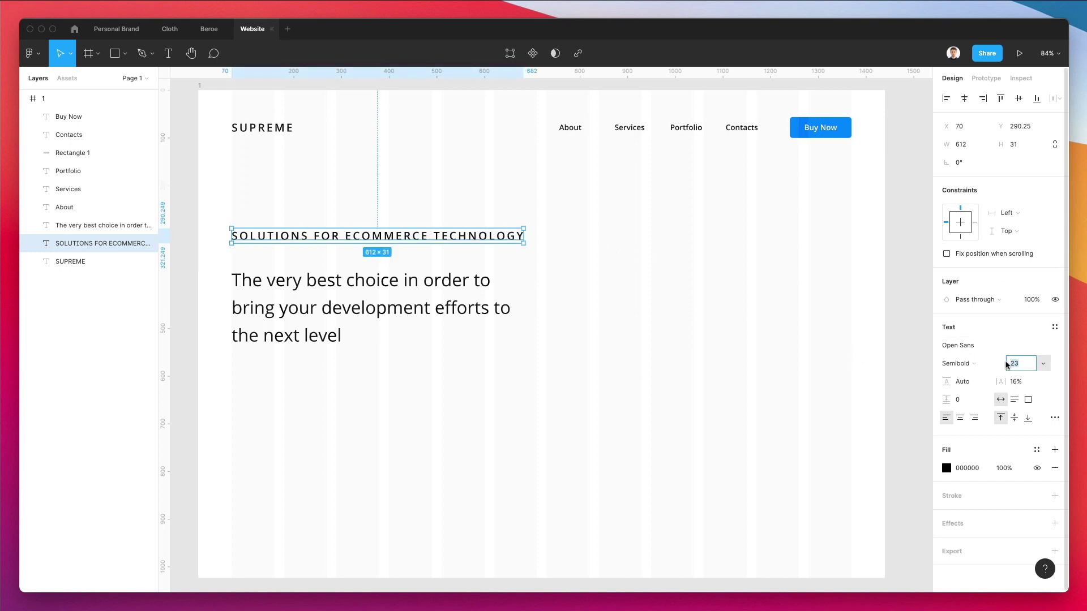
key(Down)
key(Down)
key(Down)
key(Down)
key(Down)
key(Down)
key(Down)
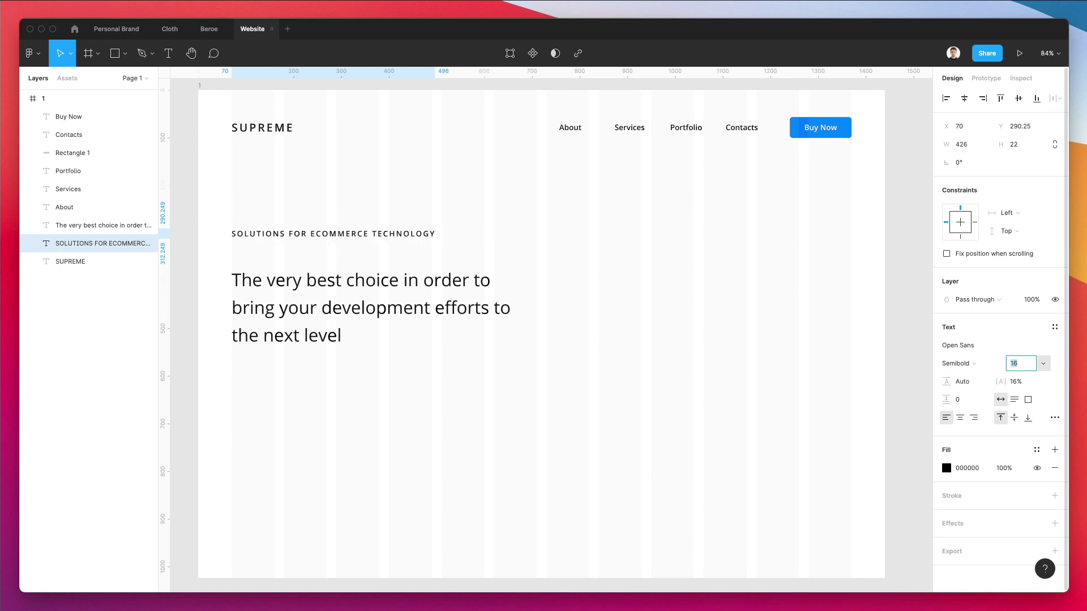
click(672, 279)
mouse_move(396, 238)
mouse_down()
mouse_move(390, 259)
mouse_move(396, 253)
mouse_up()
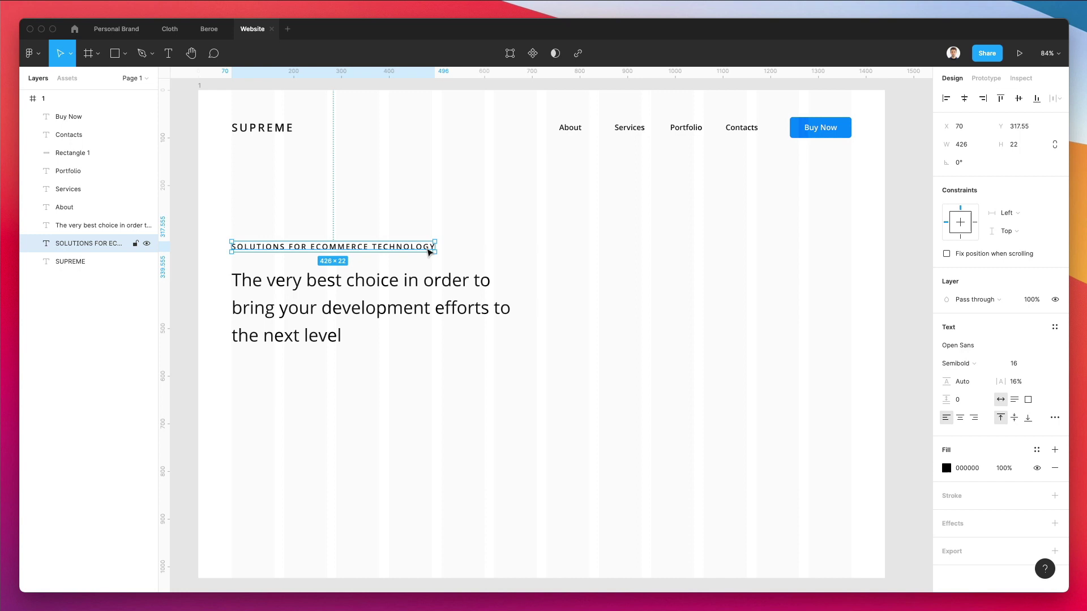
Widen the heading's text box so it wraps onto two lines.
click(439, 307)
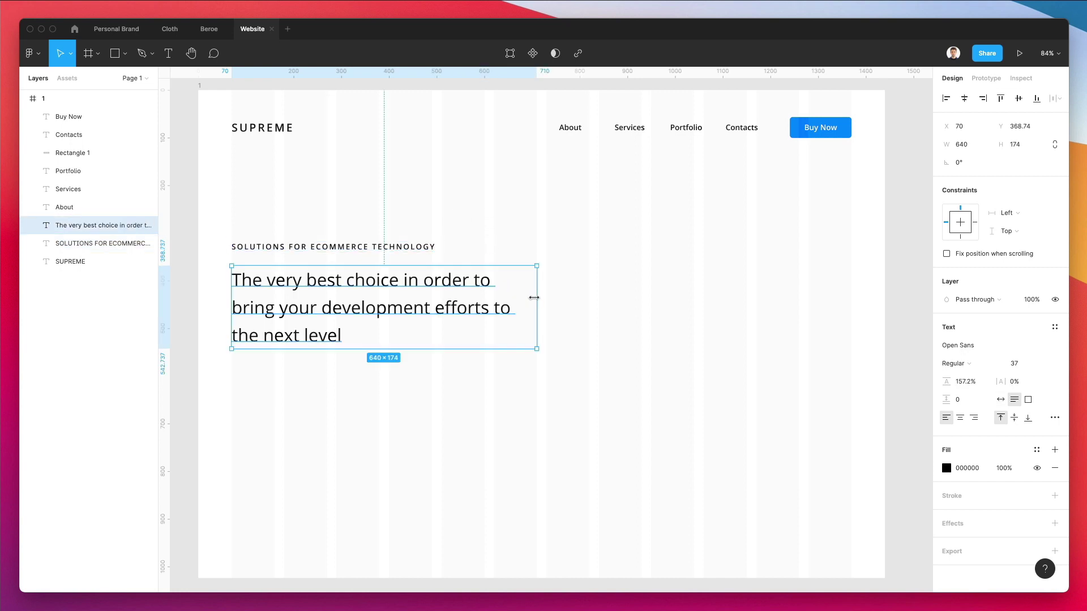
drag(534, 298, 586, 297)
click(548, 370)
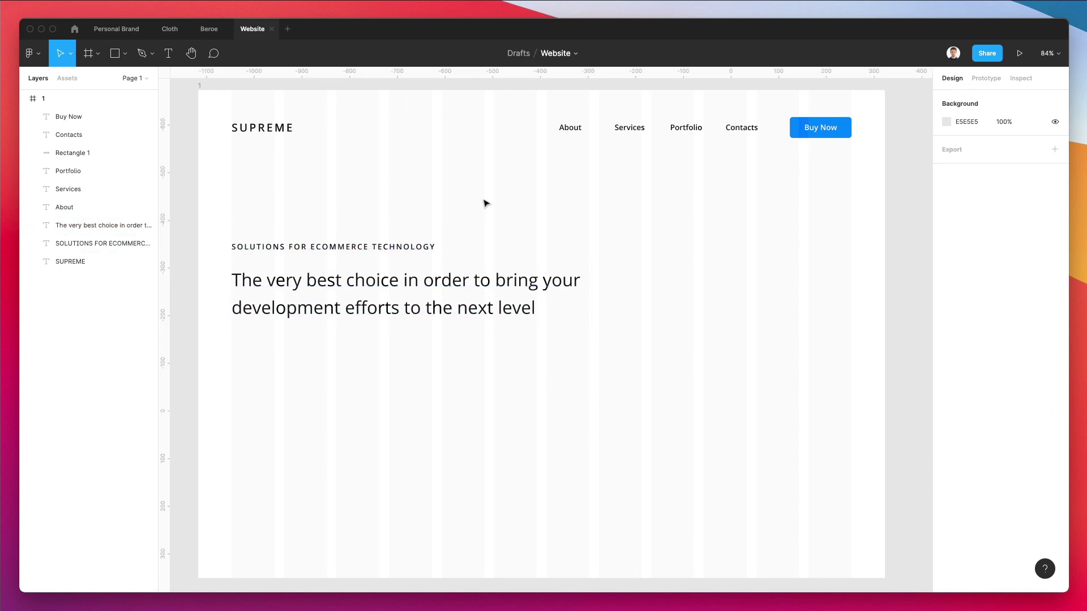
Copy a text layer below the heading and paste lorem ipsum text, lowercasing the first letters.
drag(573, 129, 250, 338)
double_click(242, 334)
text(.li)
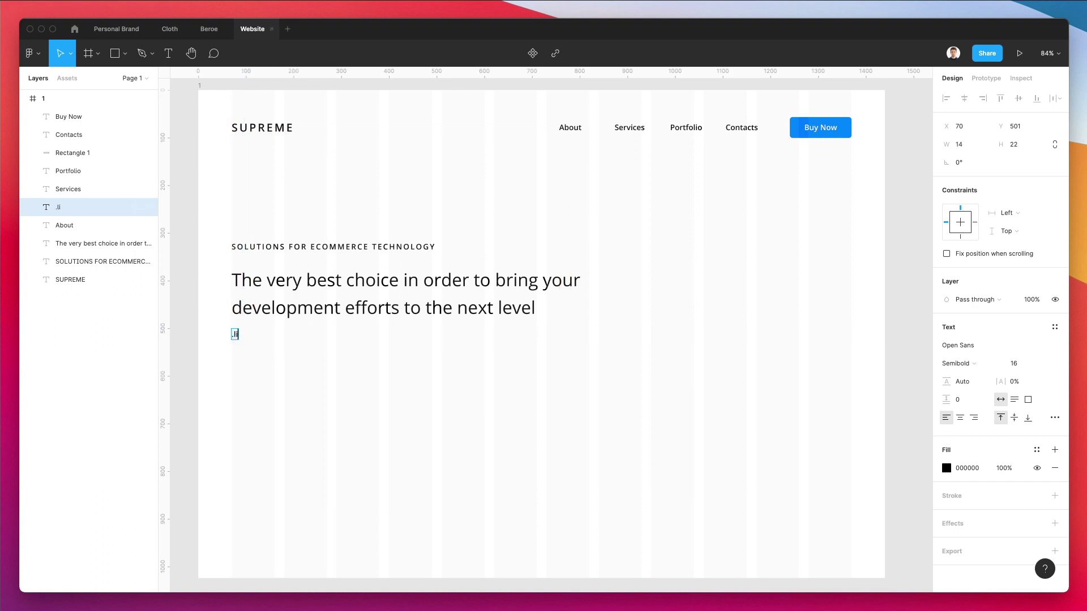
key(super+v)
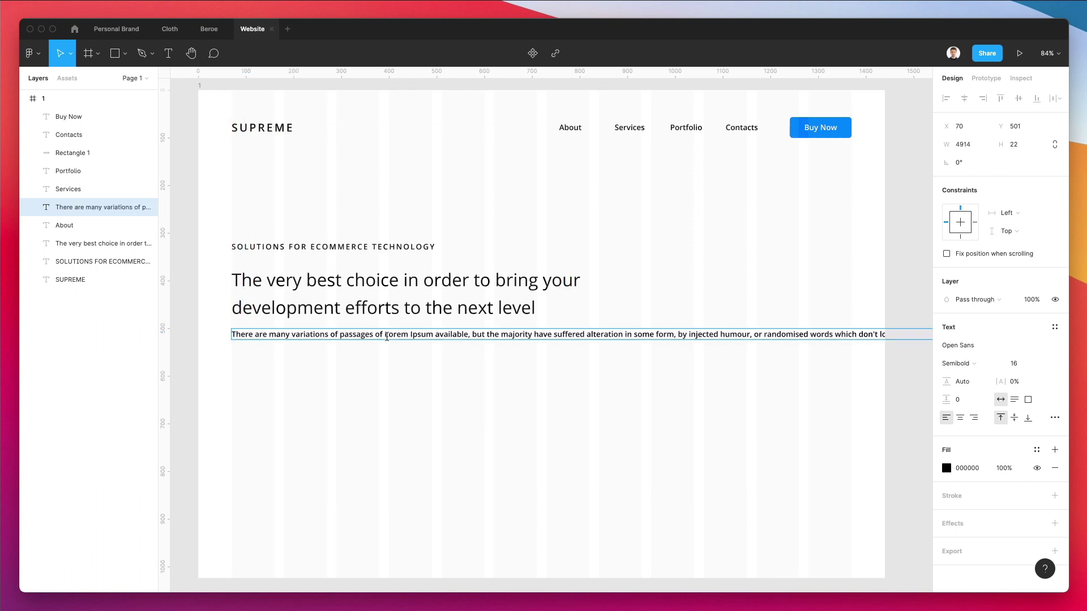
key(BackSpace)
text(l)
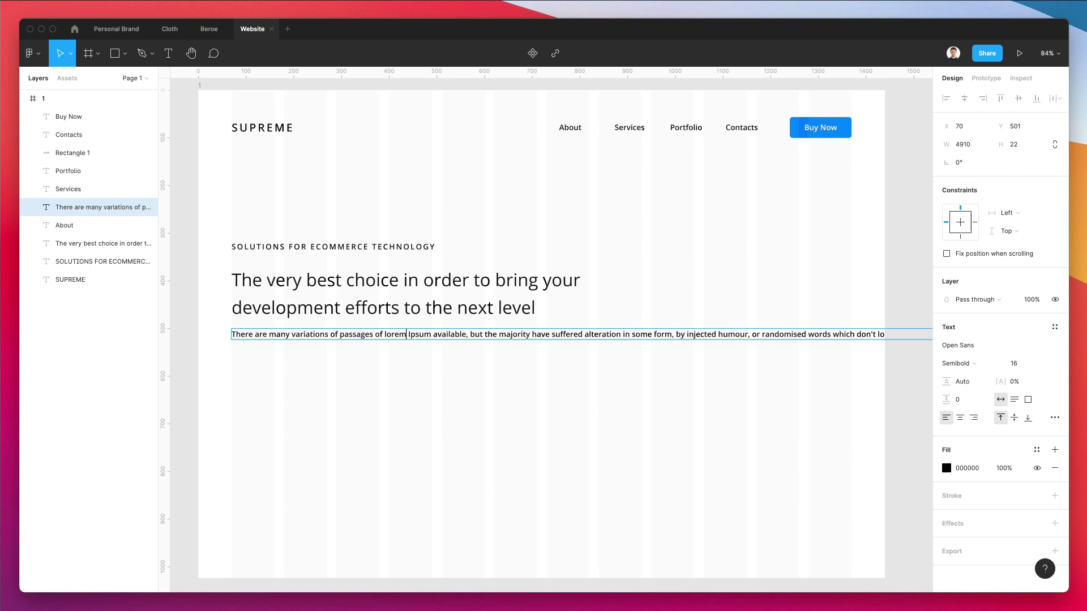
key(BackSpace)
text(i)
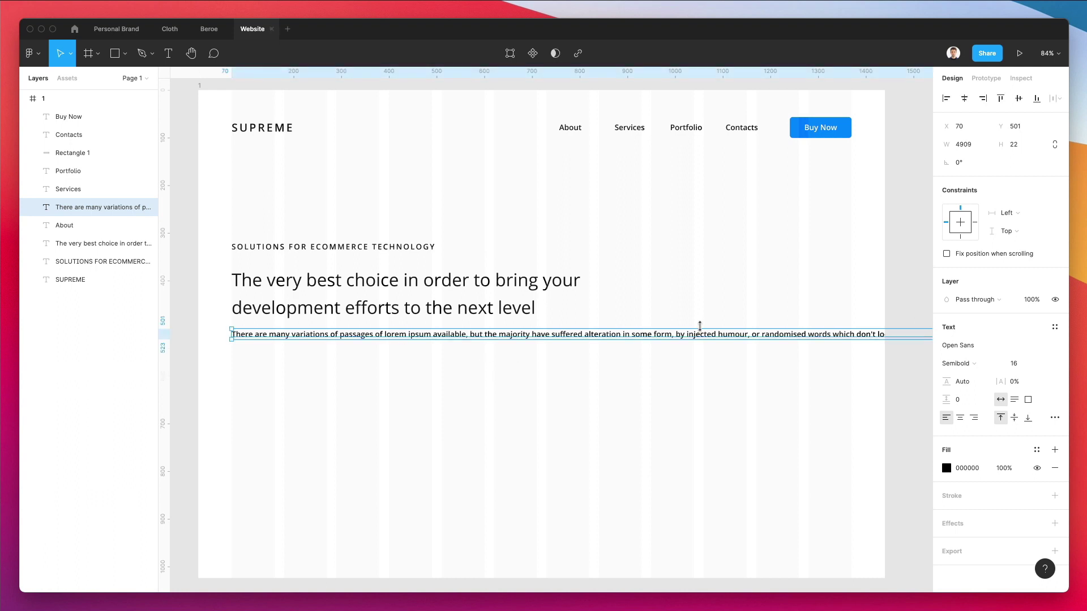
Trim the paragraph so it ends after the word 'humour'.
key(super+a)
click(747, 334)
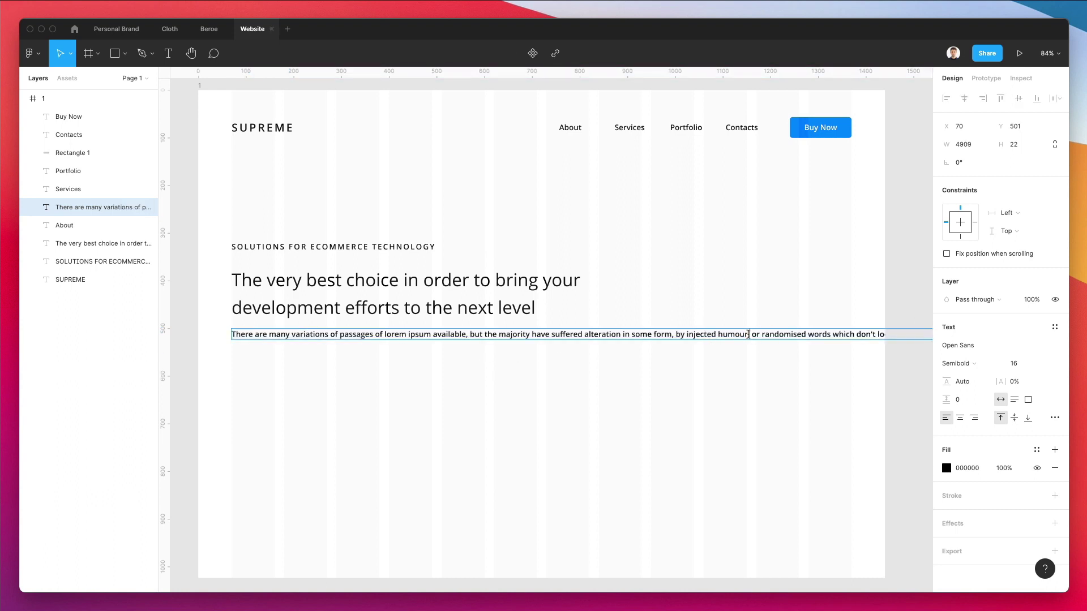
key(shift+super+Right)
key(BackSpace)
key(Escape)
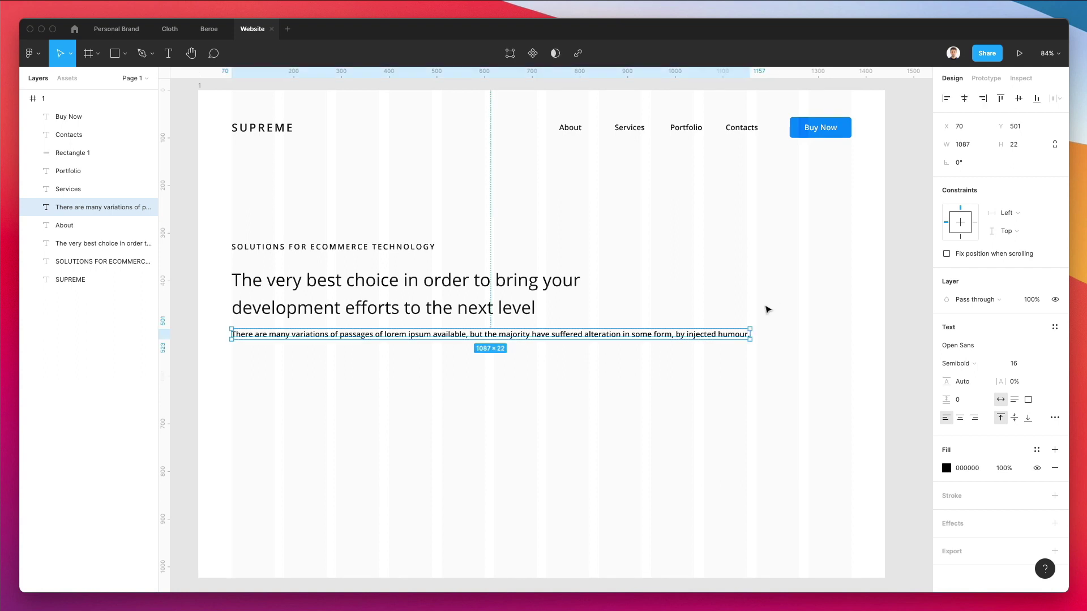
Narrow the paragraph to two lines, at about 224% line height, Regular weight, size 17.
drag(748, 335, 531, 339)
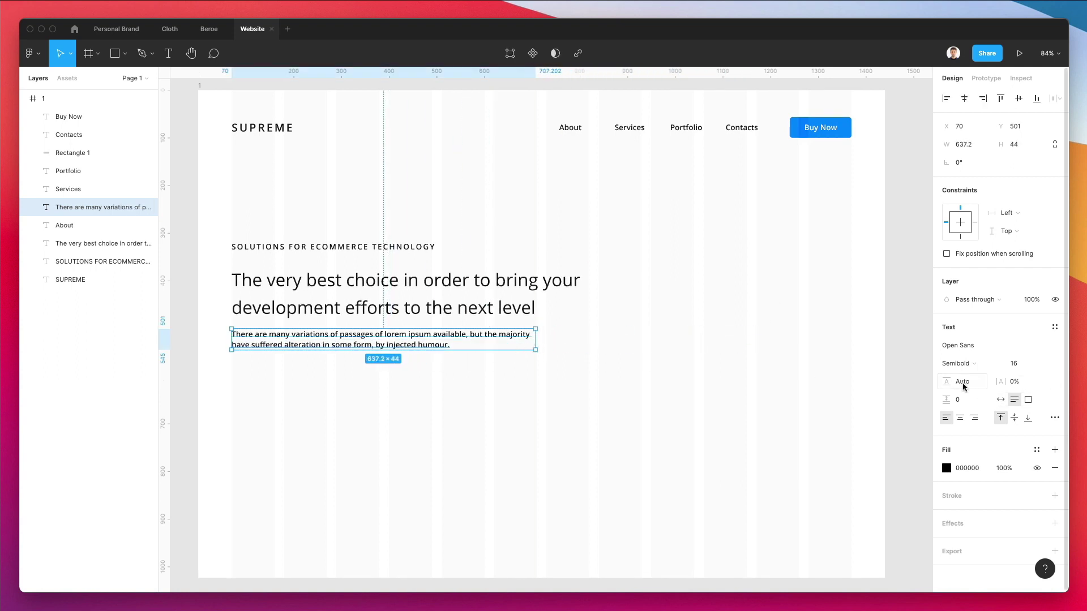
drag(946, 381, 1044, 377)
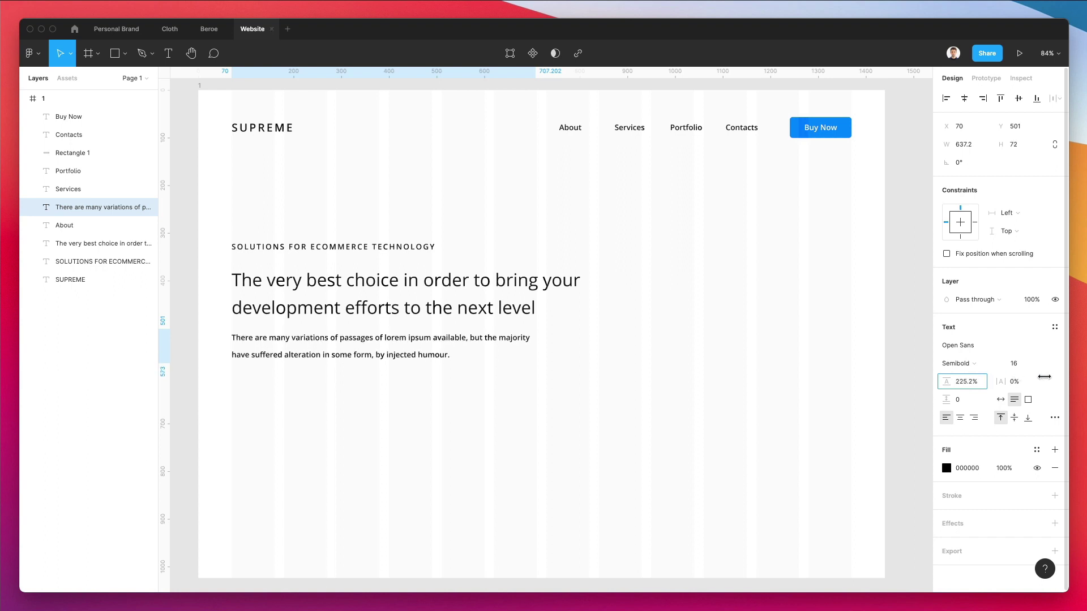
click(965, 364)
click(968, 349)
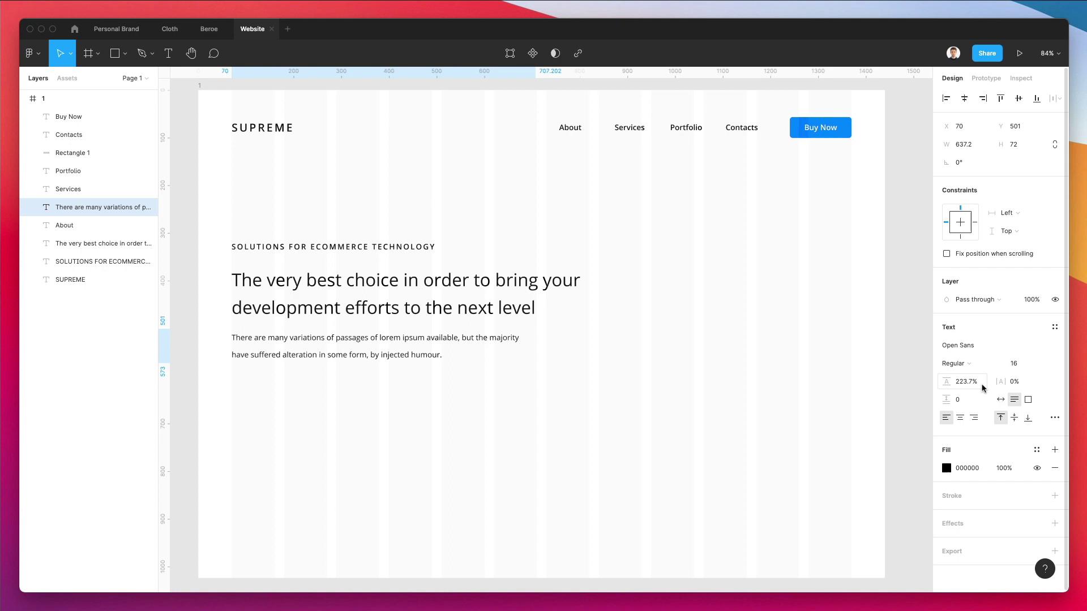
click(1016, 365)
key(Up)
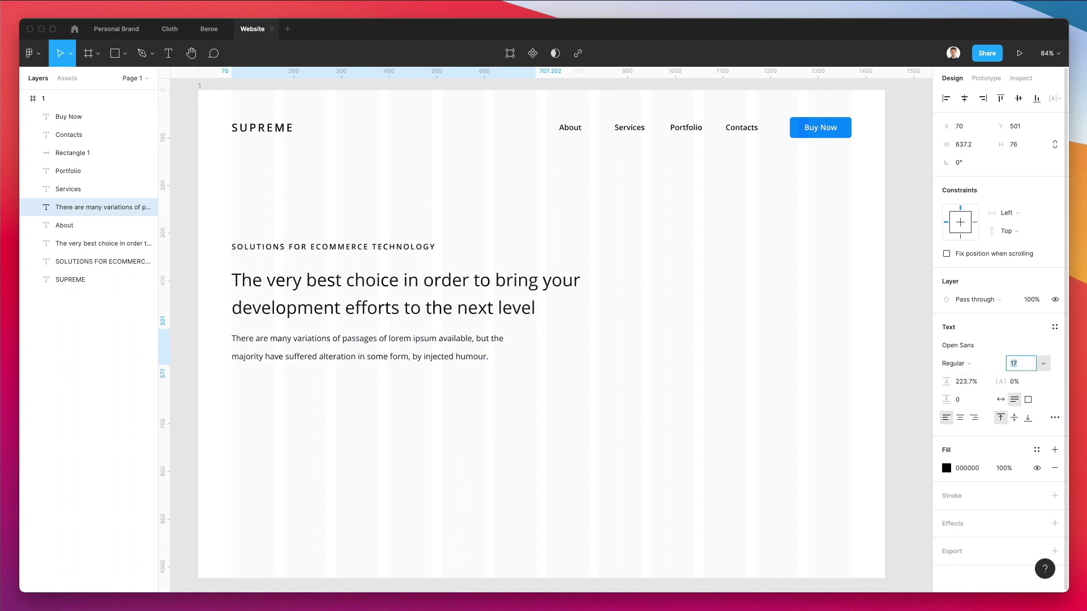
Widen the paragraph box slightly and nudge it down.
drag(536, 347, 580, 350)
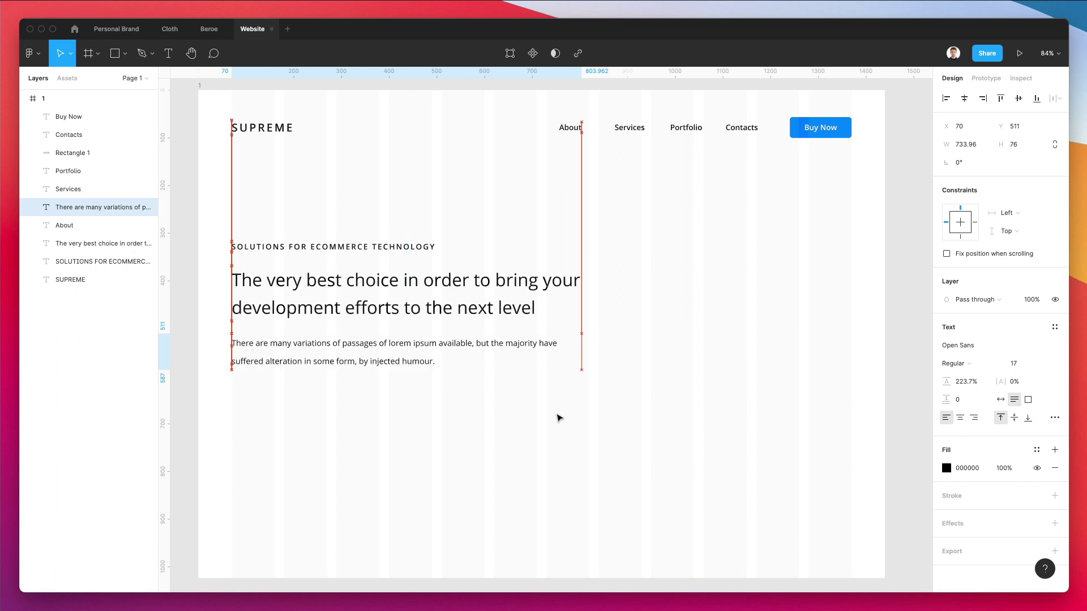
key(Down)
key(Down)
key(Down)
key(Down)
key(Down)
key(Down)
key(Down)
key(Down)
click(556, 409)
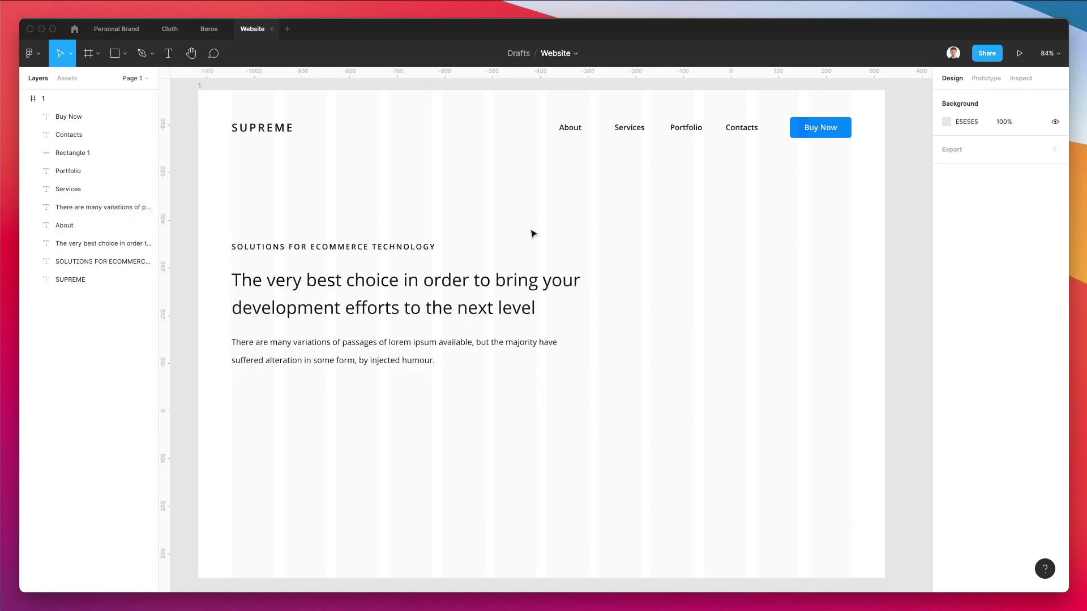
Copy the Buy Now button and its background to below the paragraph.
drag(865, 108, 812, 140)
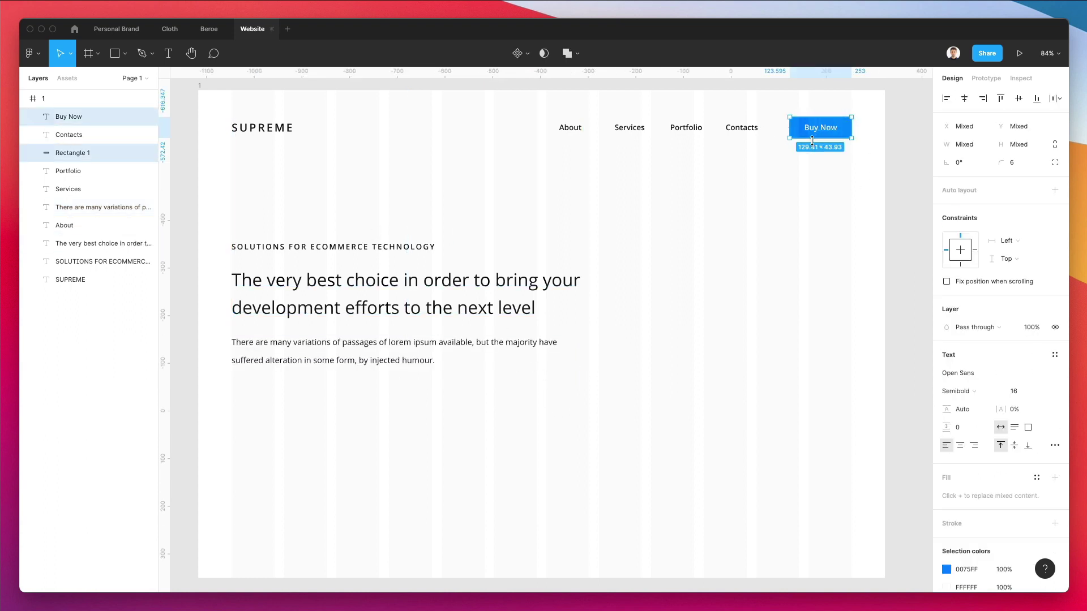
click(771, 243)
scroll(771, 243, left, 1)
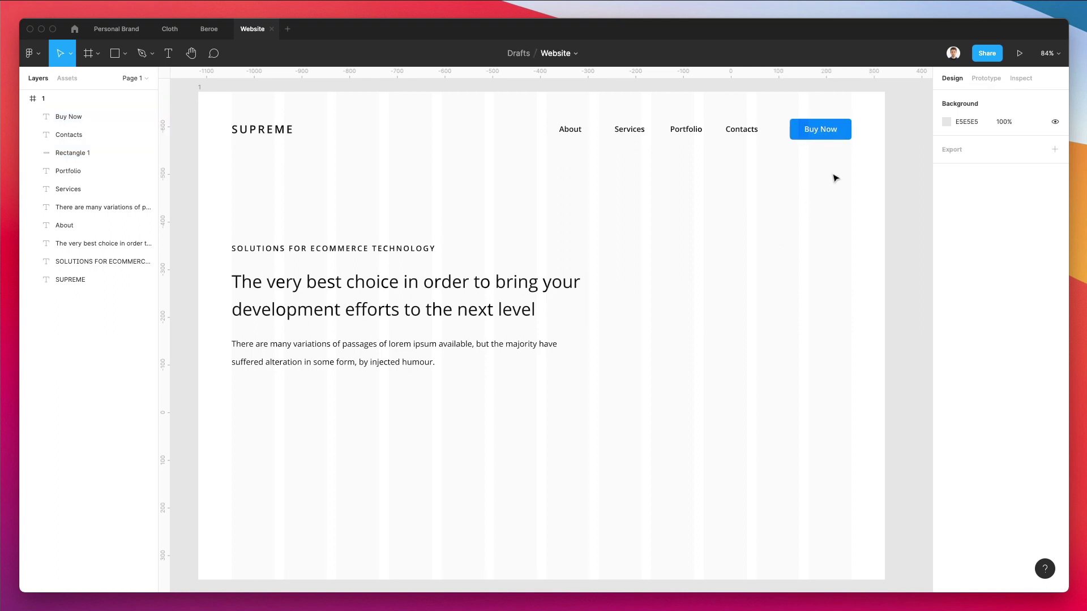
drag(871, 130, 266, 398)
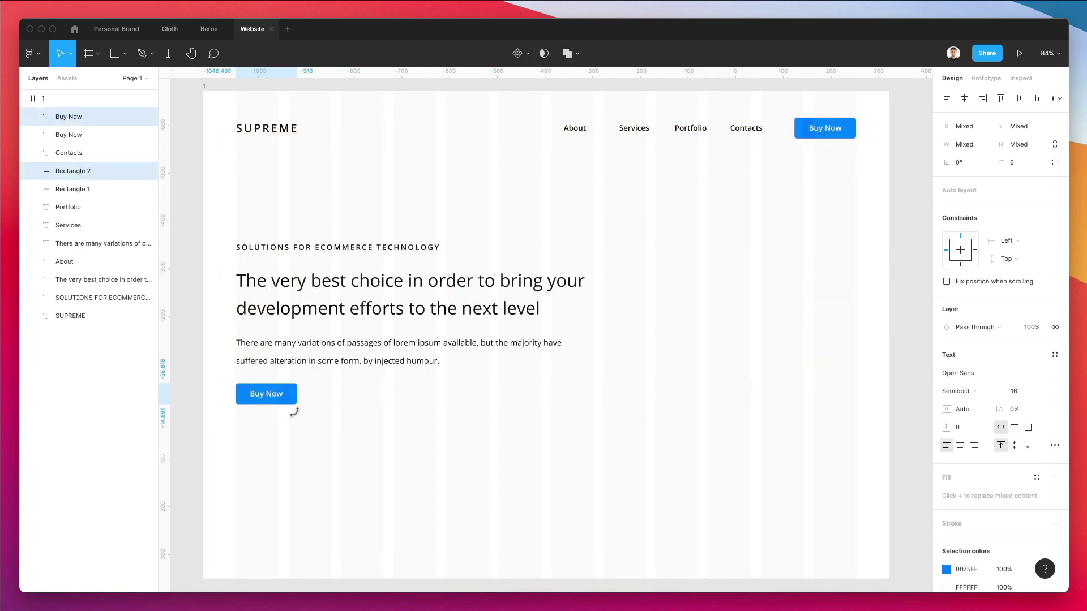
Relabel the copied button 'LEARN MORE' and widen its blue background to fit.
double_click(270, 395)
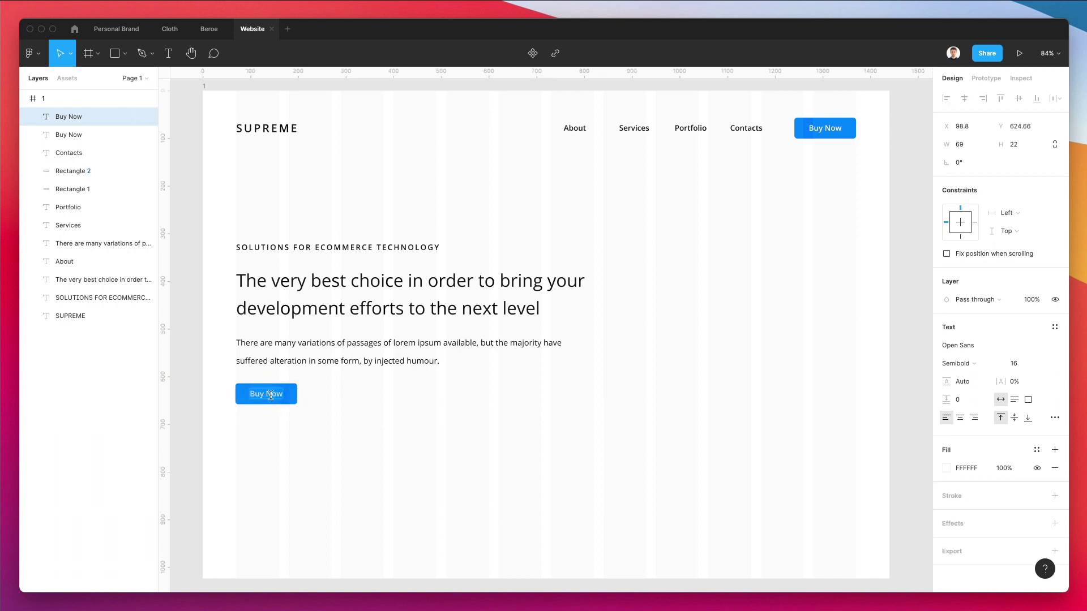
text(LEARN MORE)
key(Escape)
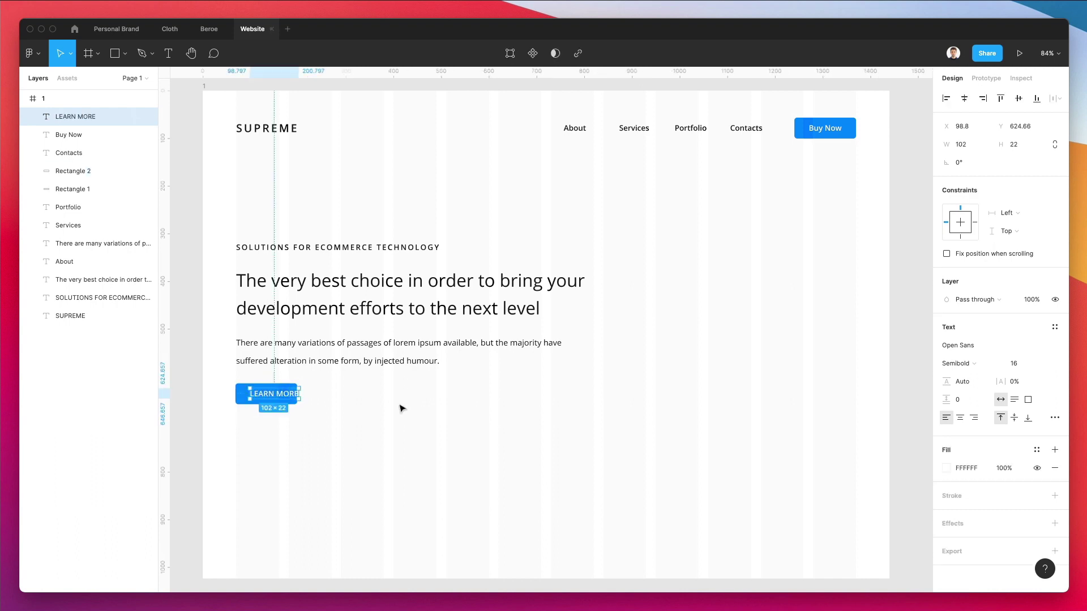
click(237, 396)
drag(299, 396, 207, 368)
click(355, 417)
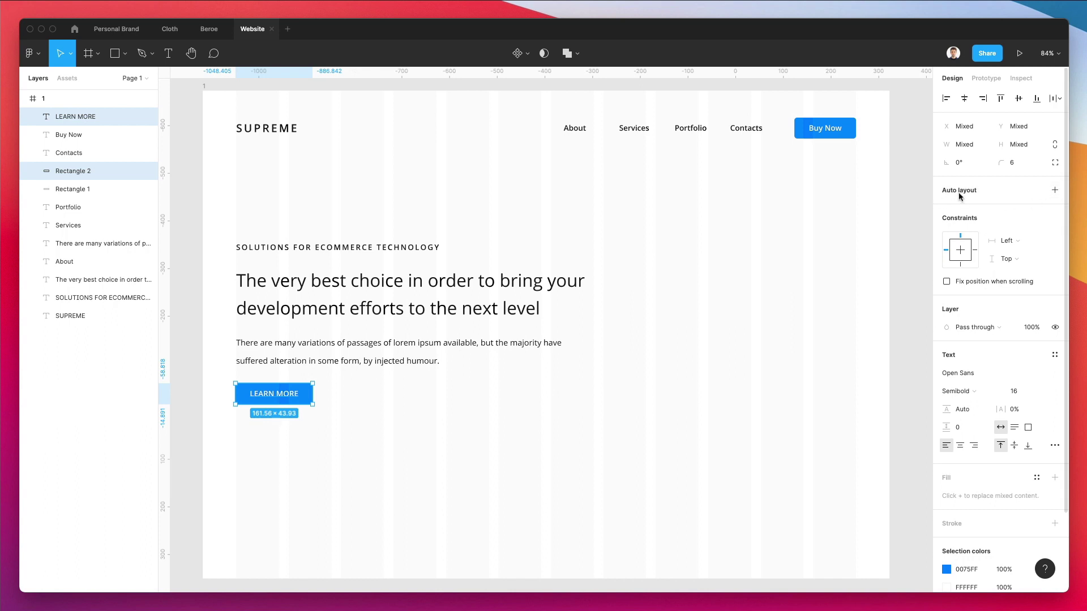
Wrap LEARN MORE in auto layout, duplicate it to the right, and relabel the copy 'Contact us'.
key(shift+a)
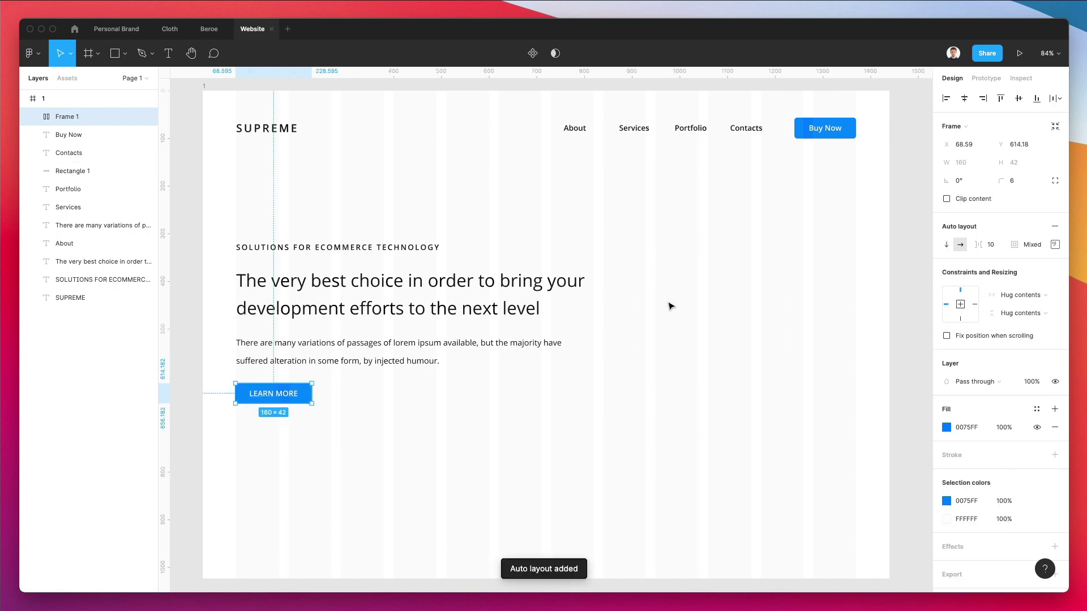
click(277, 436)
drag(273, 395, 361, 397)
double_click(360, 398)
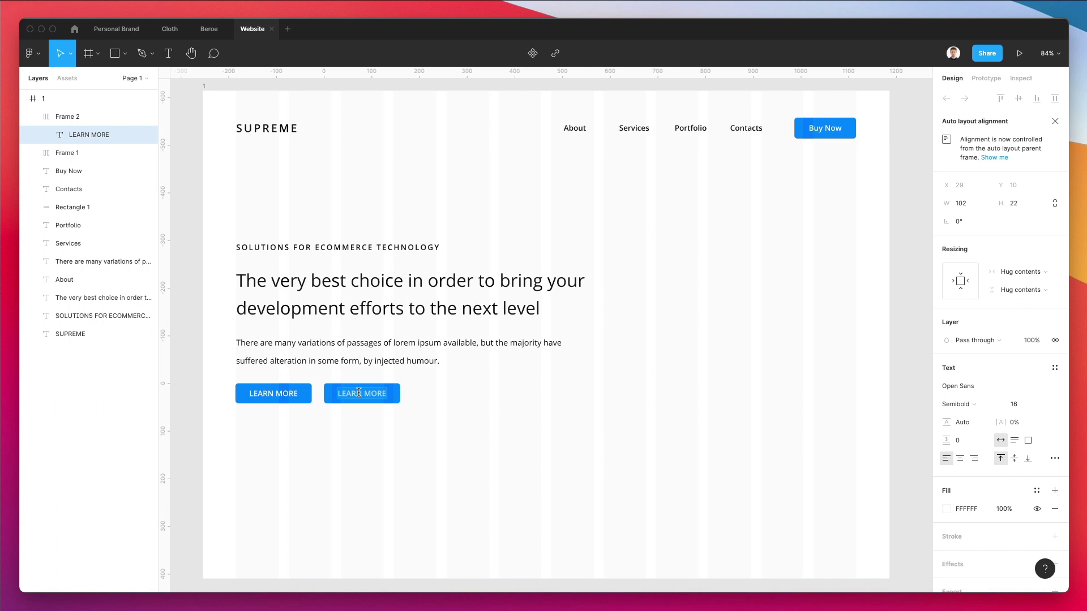
key(BackSpace)
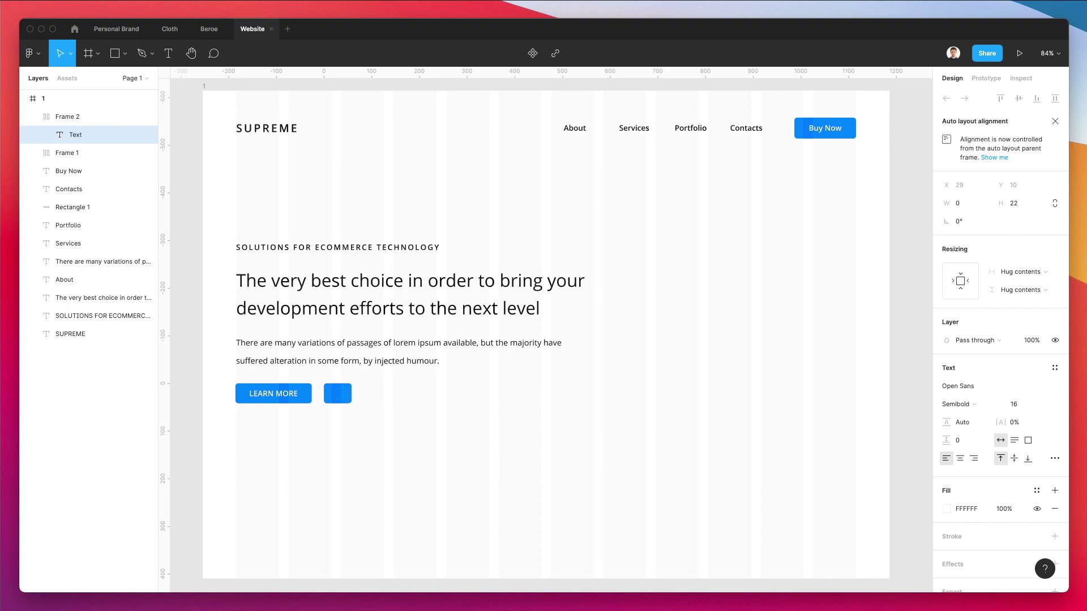
text(COntact us)
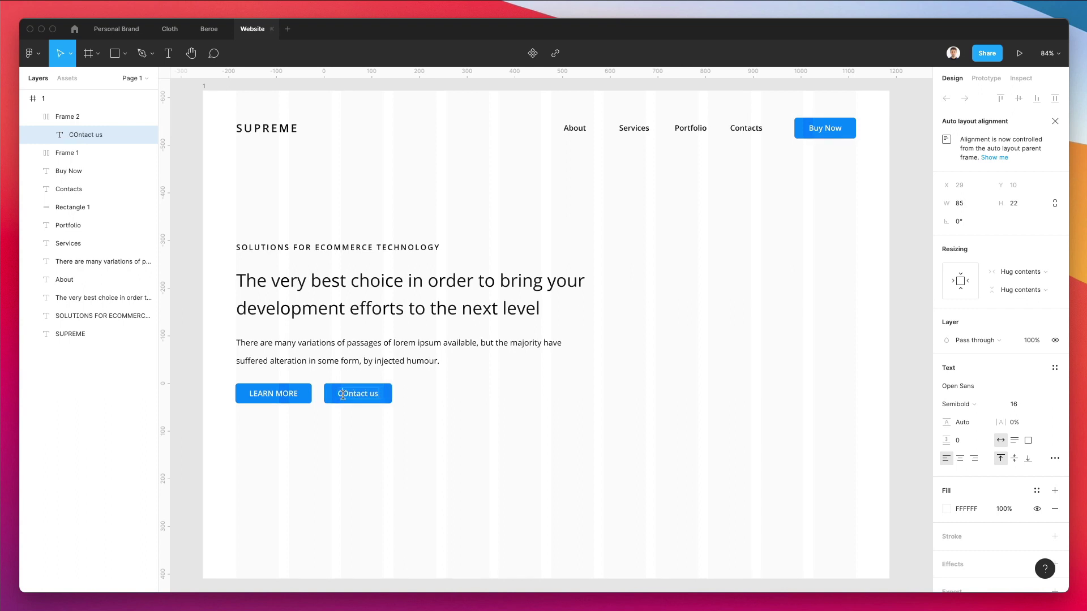
key(Escape)
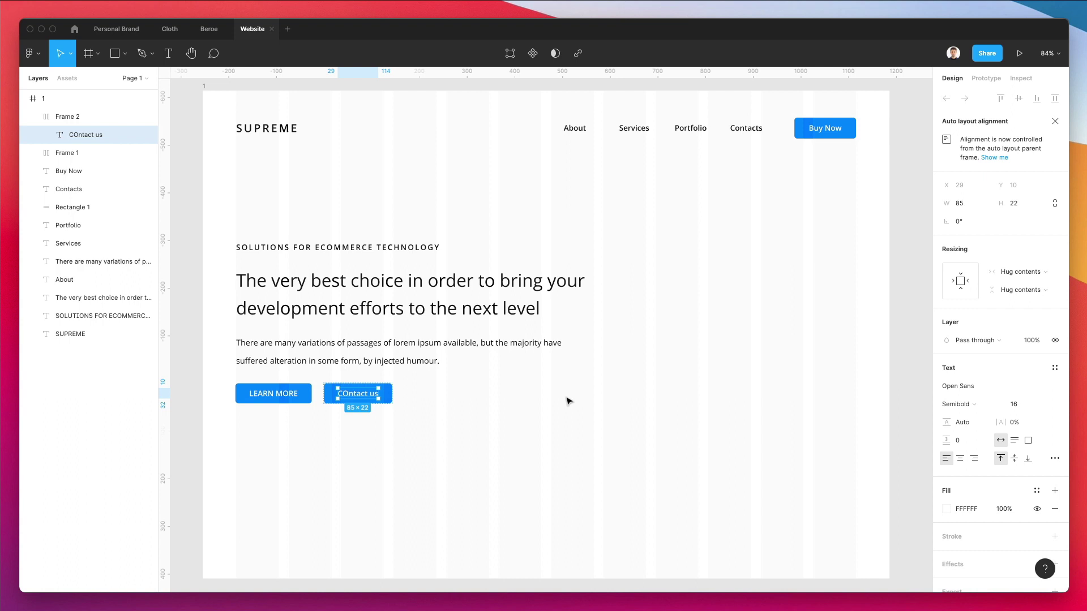
Set the CONTACT US label to uppercase and give it the heading's black colour.
click(1053, 461)
click(878, 500)
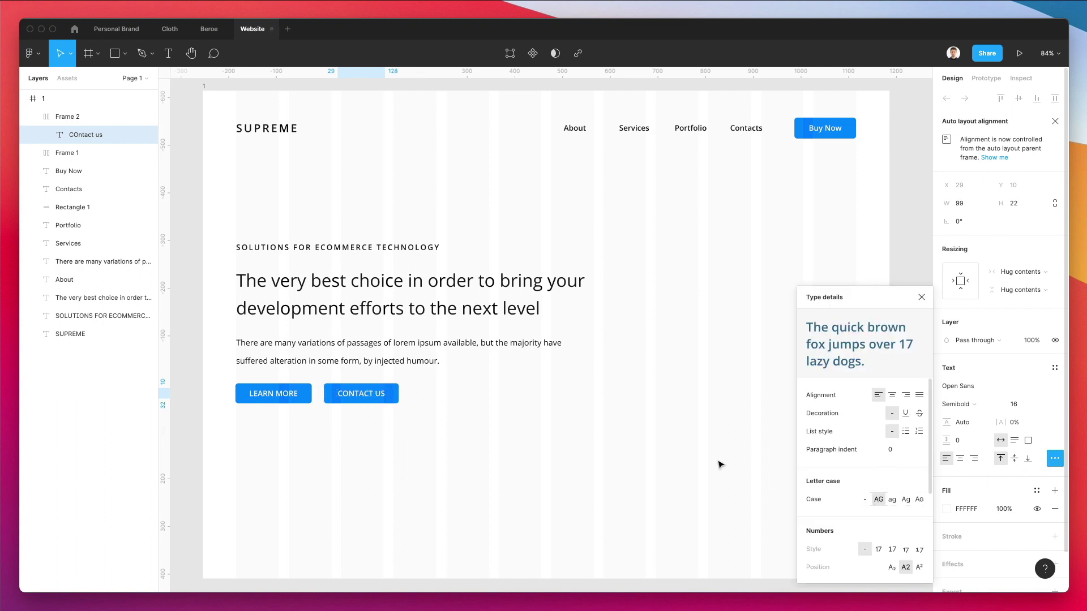
click(599, 407)
double_click(380, 398)
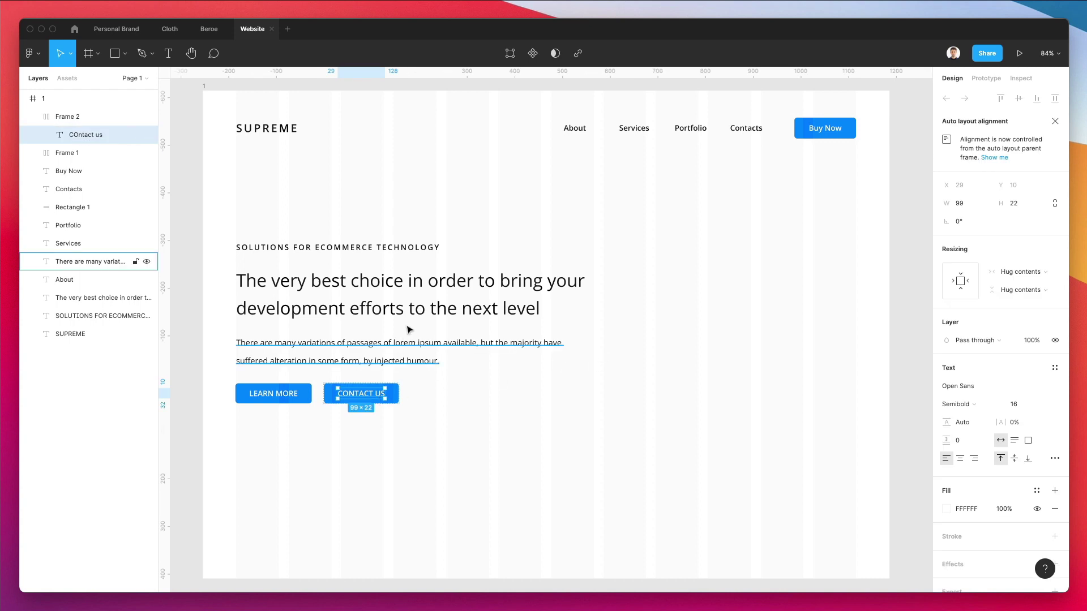
key(i)
click(444, 279)
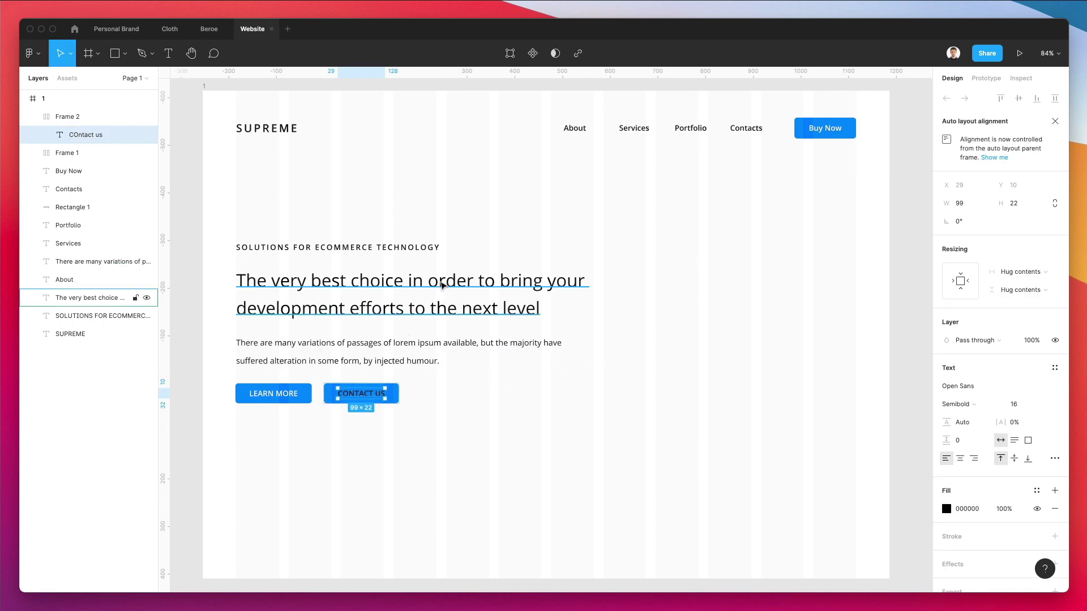
click(394, 398)
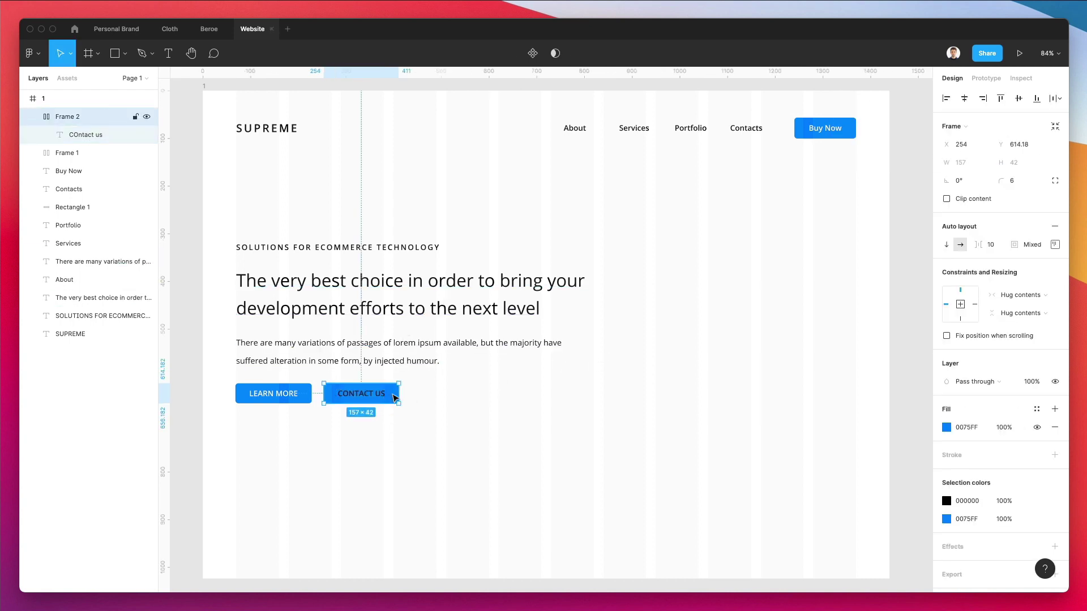
Set the CONTACT US button's fill to FFFFFF.
click(946, 427)
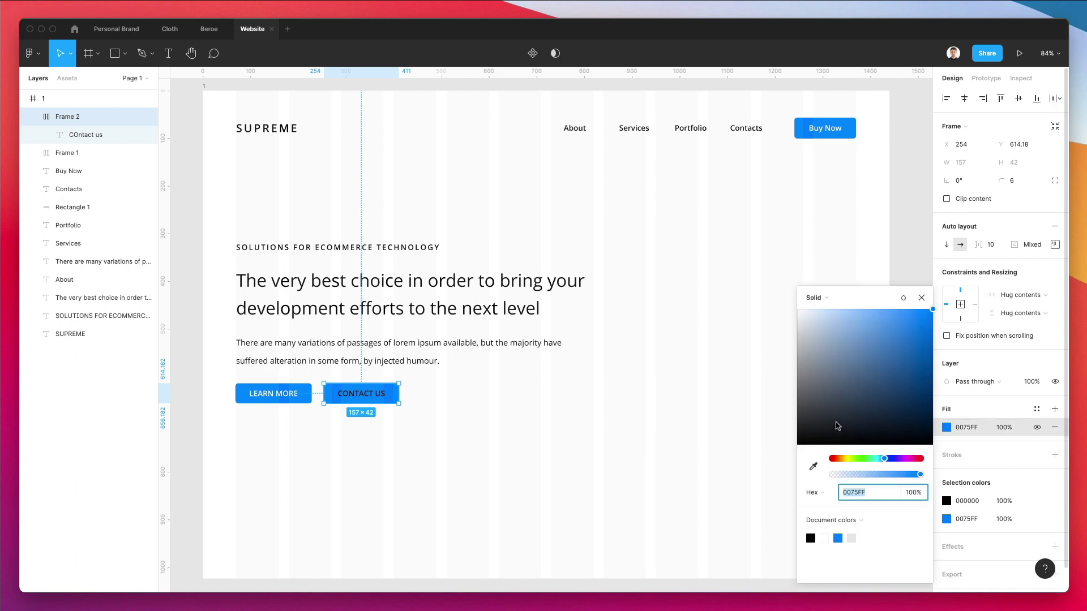
text(ffffff)
key(Return)
click(954, 559)
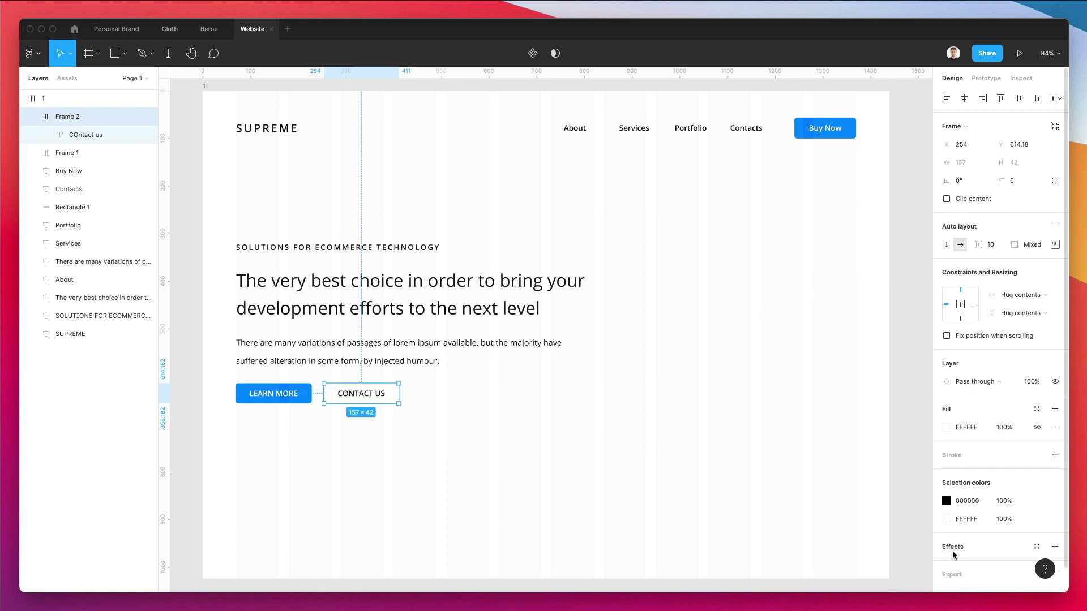
Add a drop shadow to the button with blur 9 and 15% opacity.
click(956, 548)
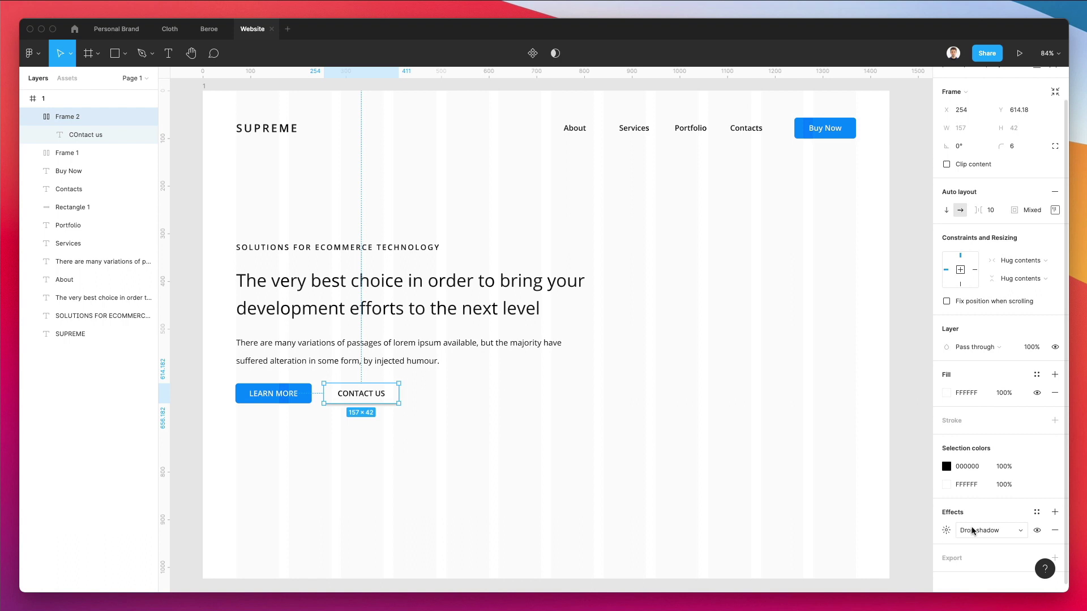
scroll(972, 530, down, 1)
click(945, 523)
click(893, 533)
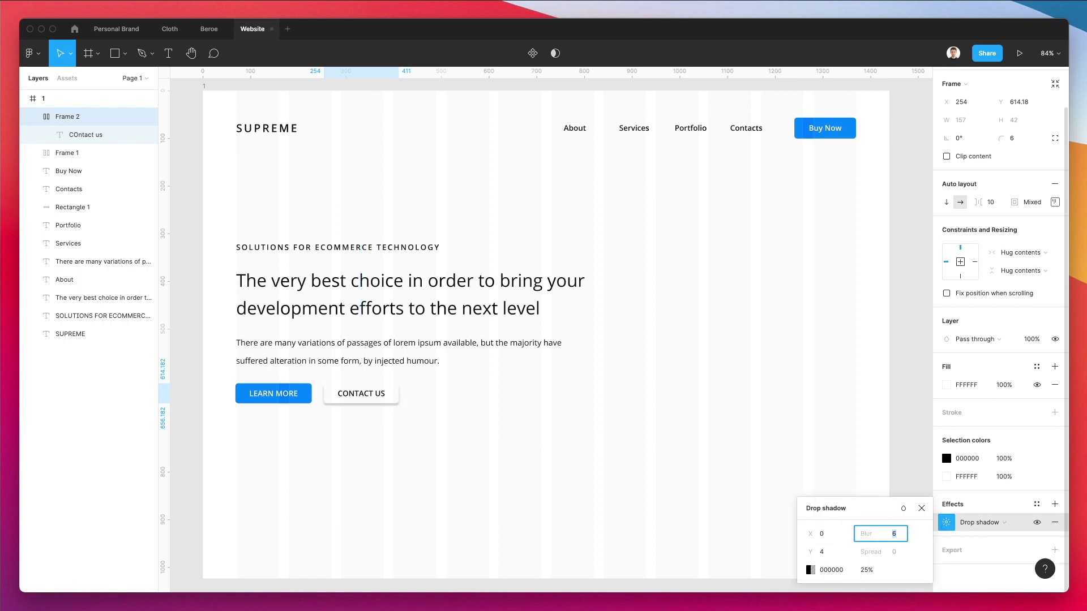
text(9)
key(Tab)
key(Tab)
key(Tab)
text(15)
key(Return)
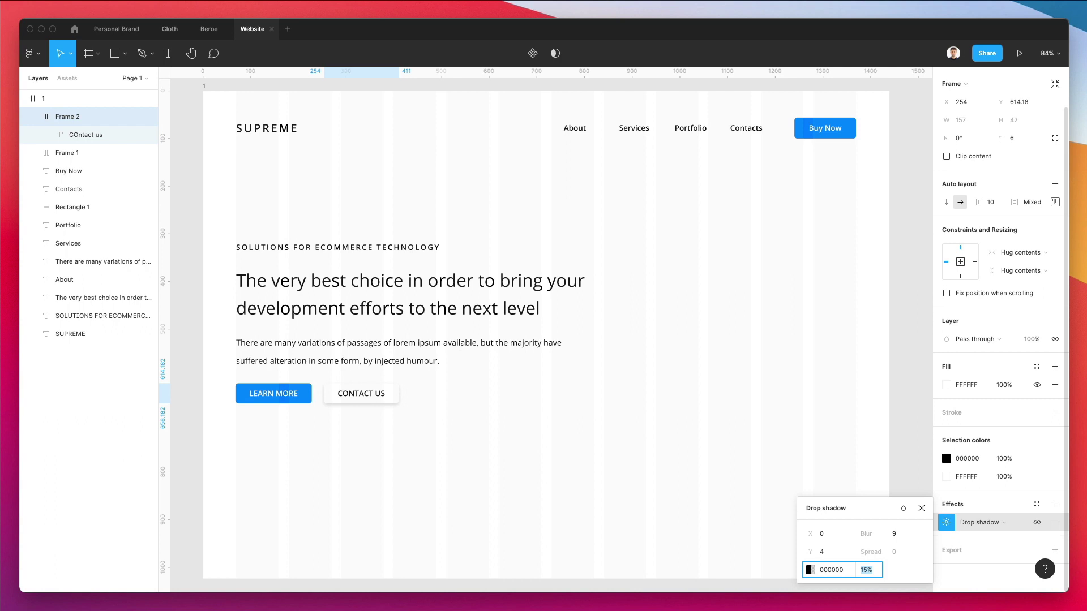
Change the shadow to Y offset 2 and blur 11.
click(822, 552)
text(2)
key(Return)
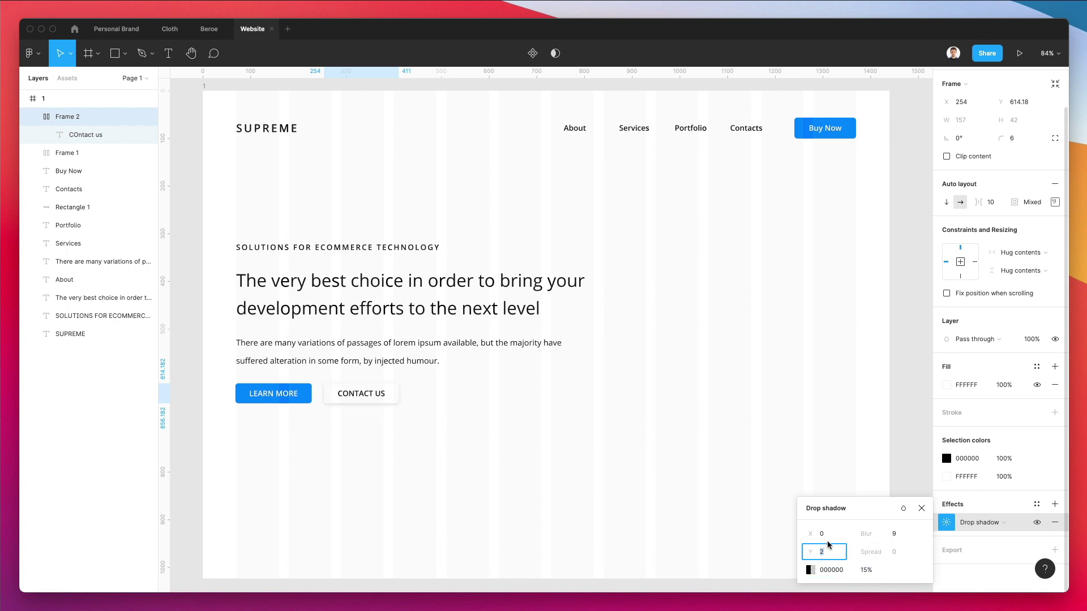
click(893, 534)
text(11)
key(Return)
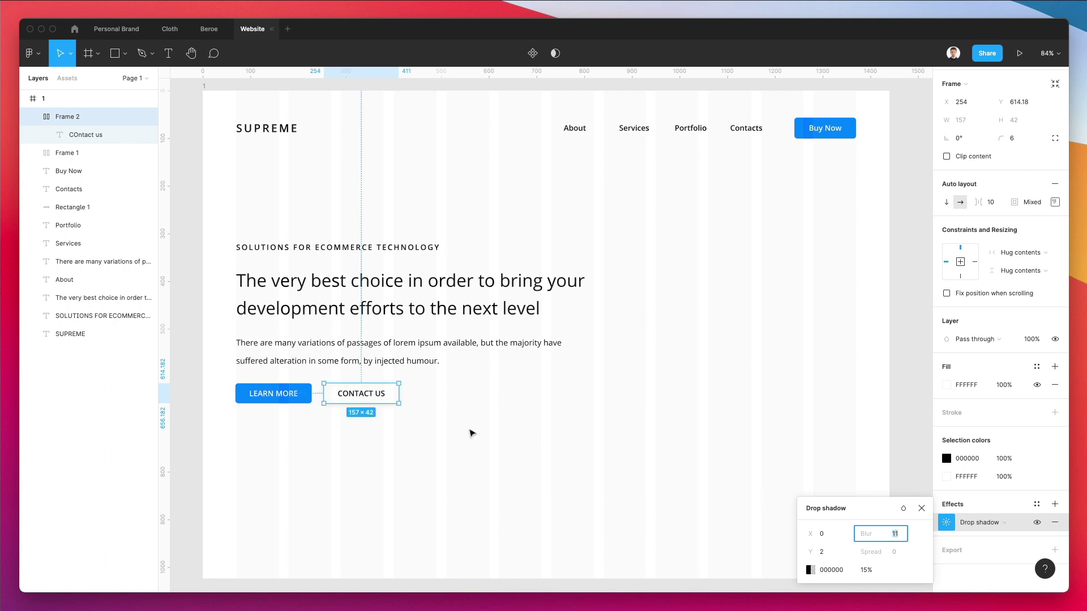
click(472, 433)
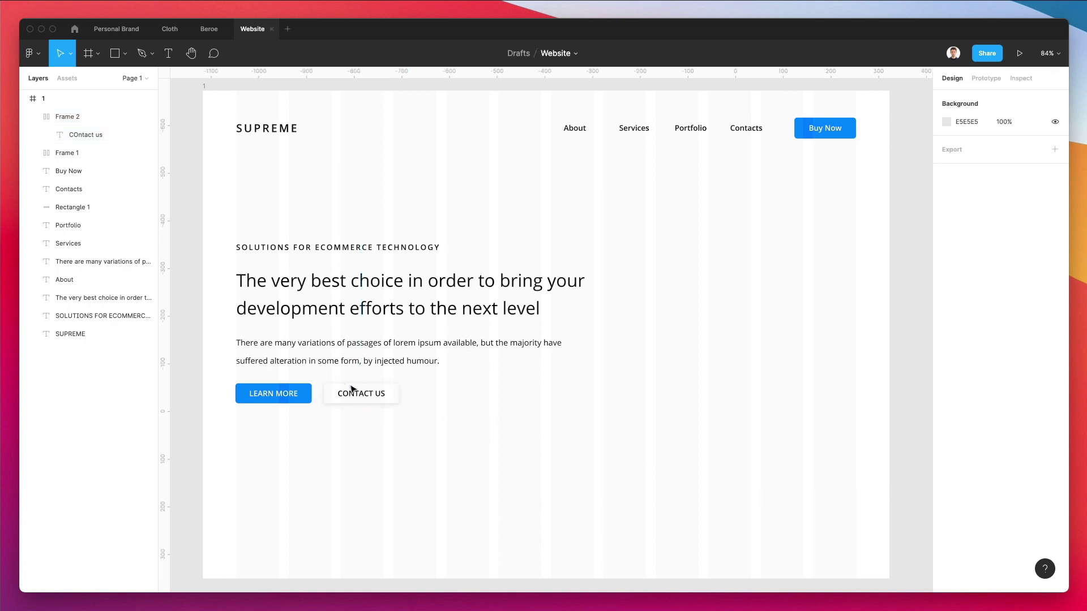
Sample the LEARN MORE blue for the canvas background and lighten it to F1F4F8.
scroll(477, 395, down, 1)
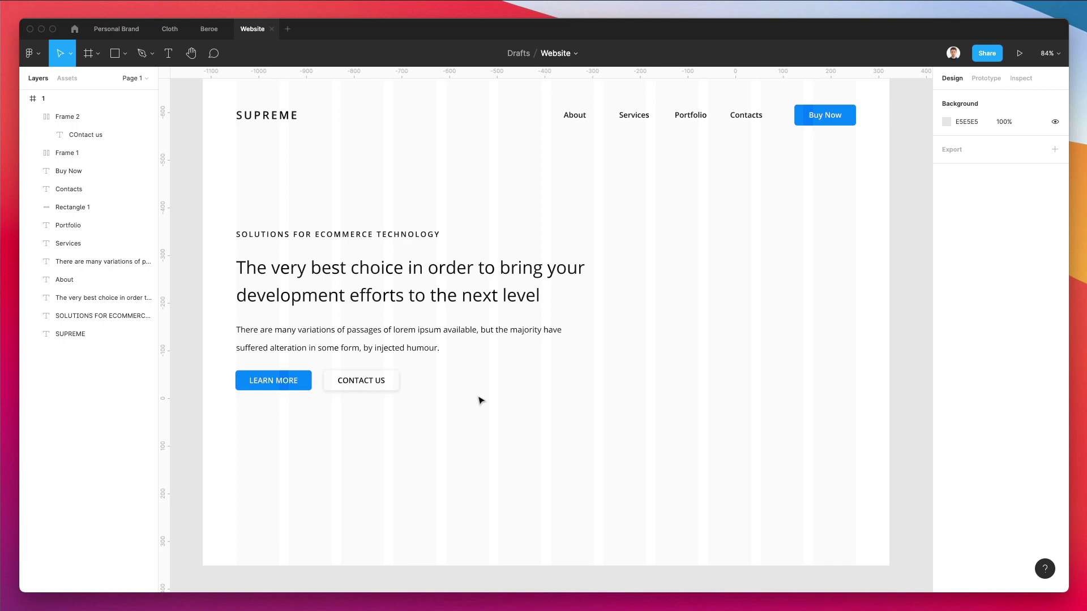
scroll(573, 352, up, 2)
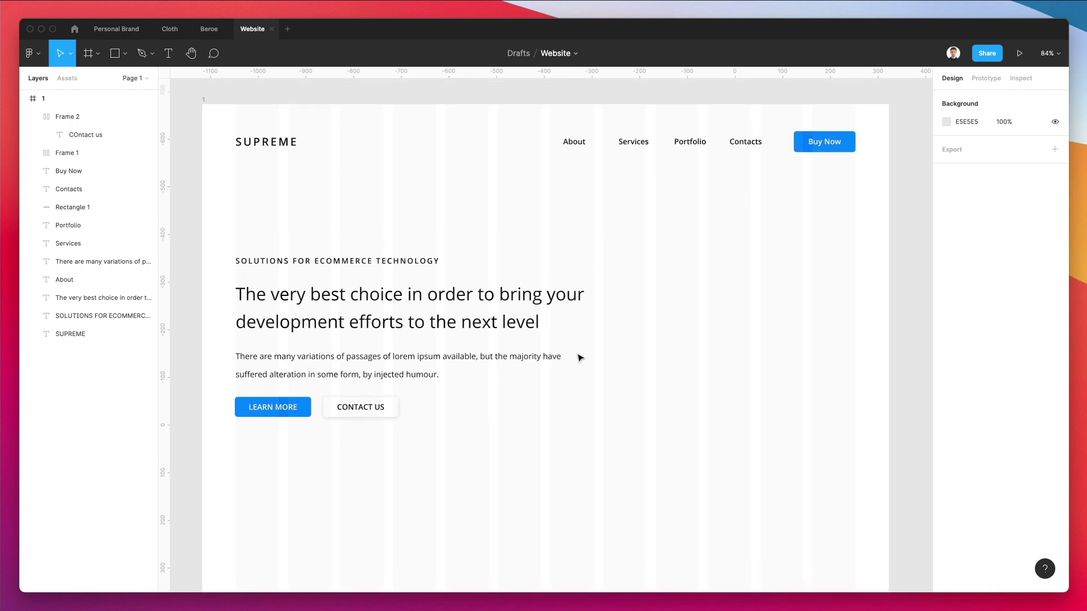
scroll(577, 254, down, 2)
scroll(593, 255, up, 2)
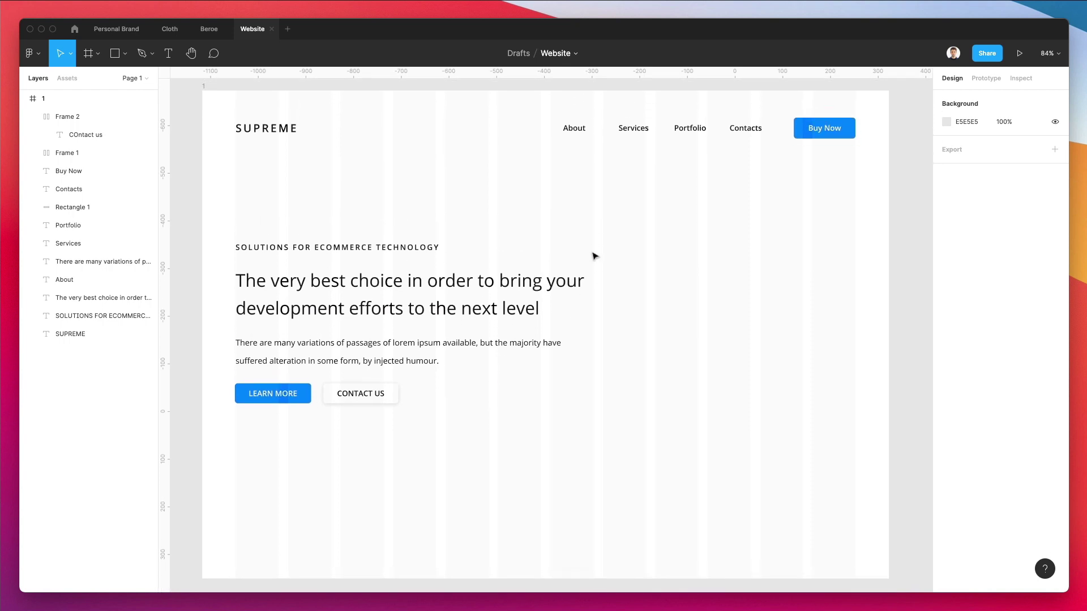
click(945, 122)
key(i)
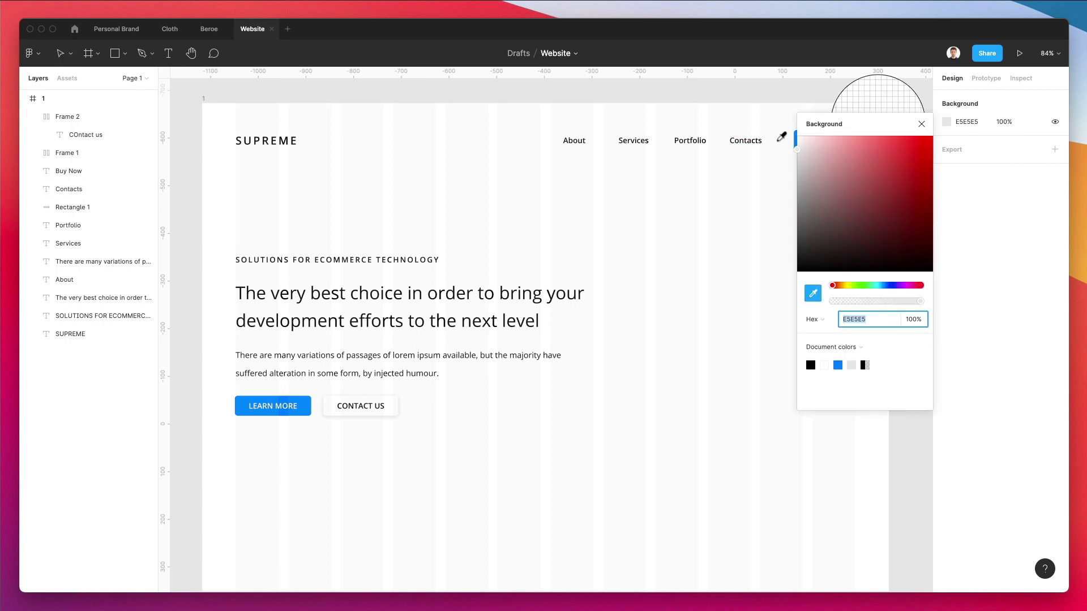
click(263, 400)
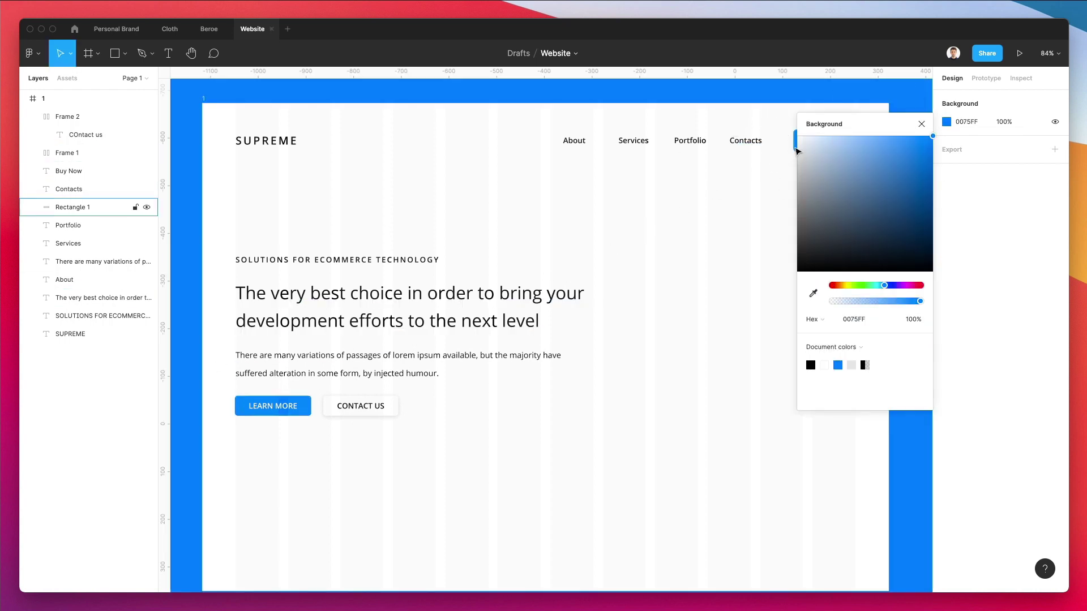
drag(799, 141, 798, 147)
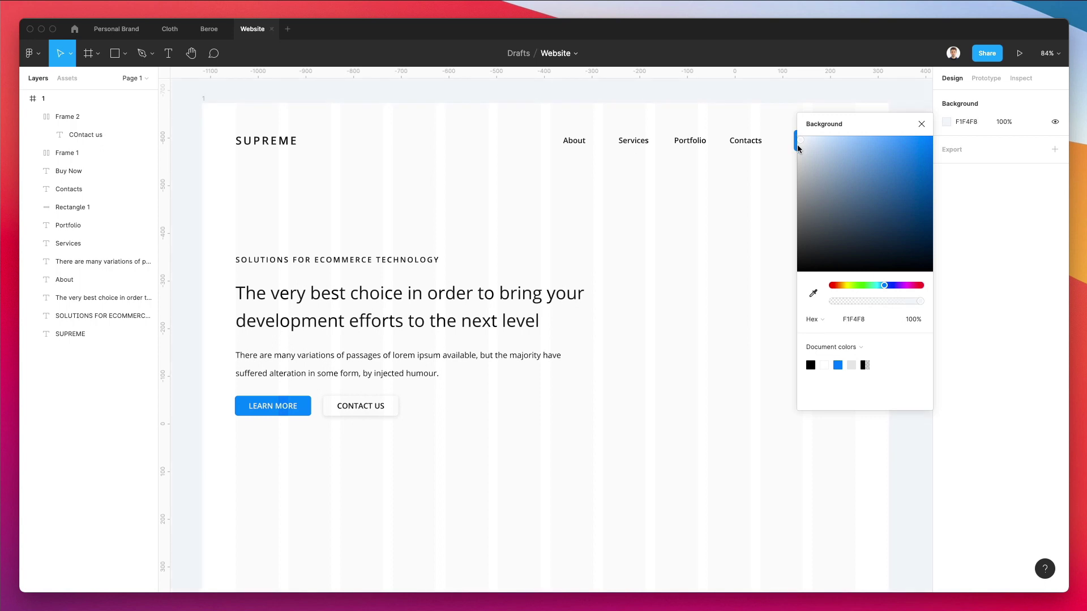
click(671, 323)
scroll(667, 325, down, 3)
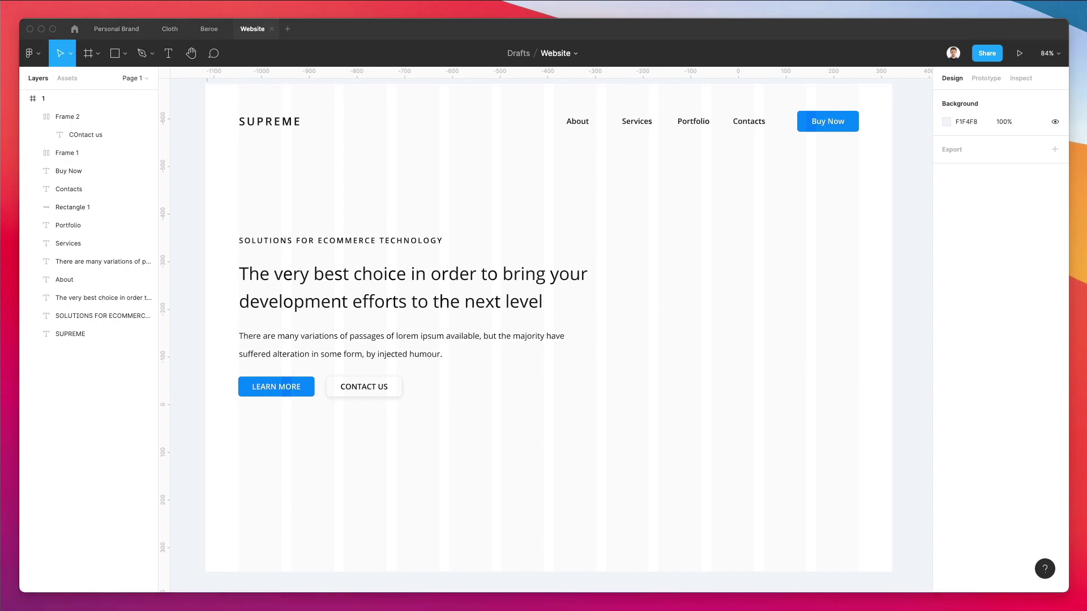
Place the LS Graphics image on the canvas, scale it down, and position it right of the text.
drag(11, 206, 651, 318)
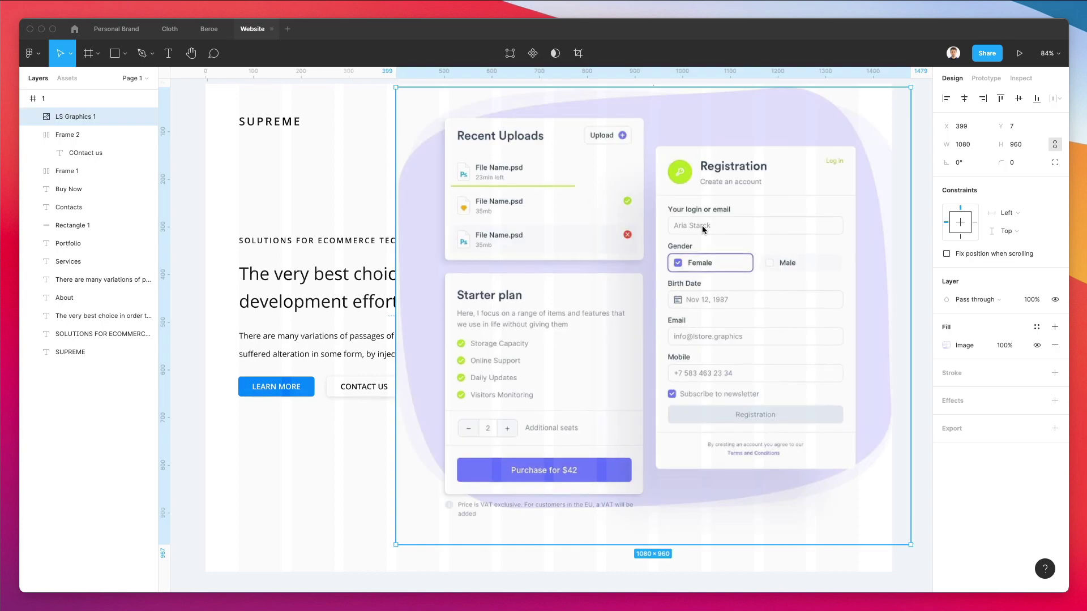
drag(893, 202, 819, 209)
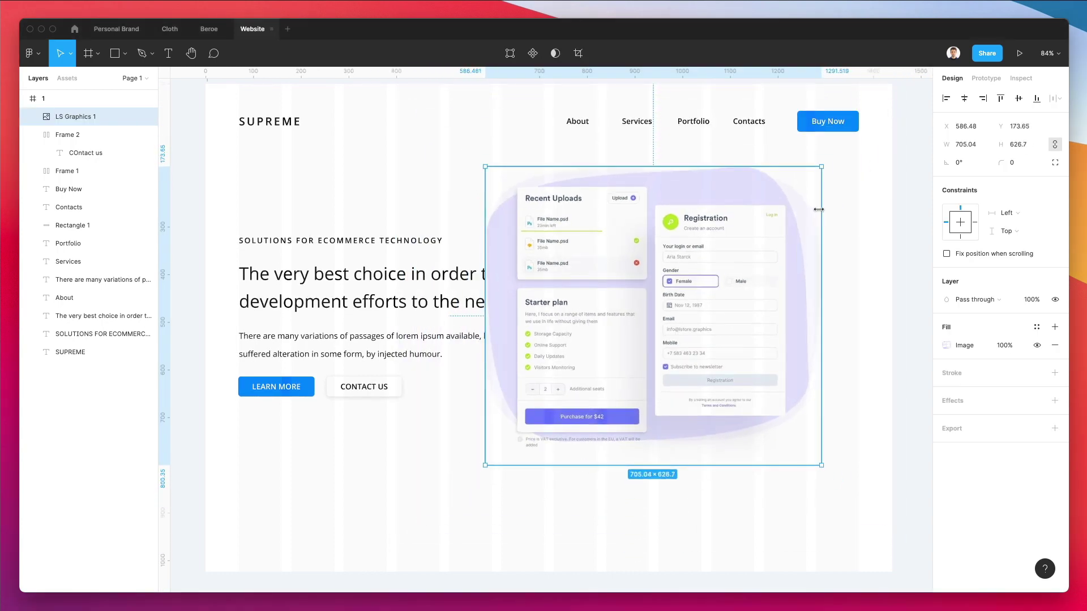
drag(652, 276, 714, 291)
drag(554, 306, 608, 299)
Narrow the heading and paragraph so they rewrap, then nudge the illustration slightly left.
drag(536, 250, 571, 383)
drag(593, 308, 559, 309)
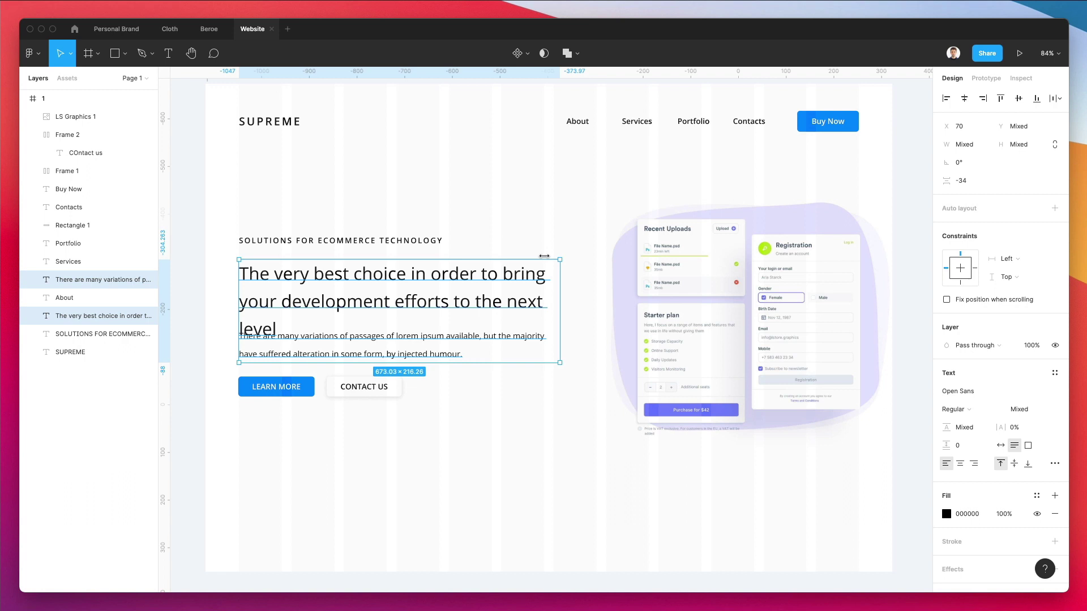
click(541, 256)
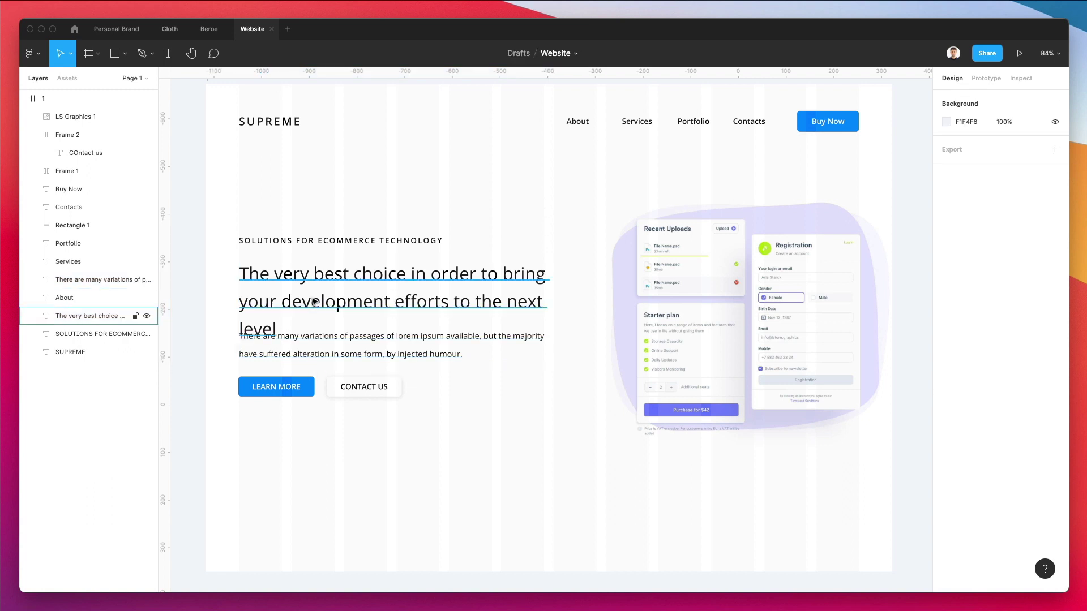
drag(685, 299, 654, 303)
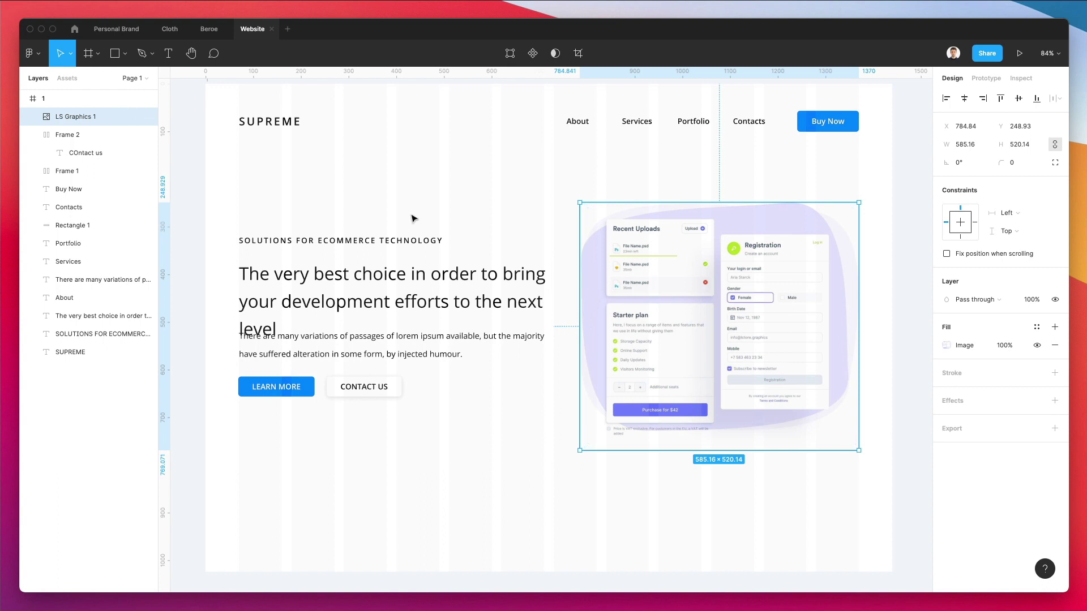
Delete the word 'very' and its extra space from the hero heading.
double_click(340, 303)
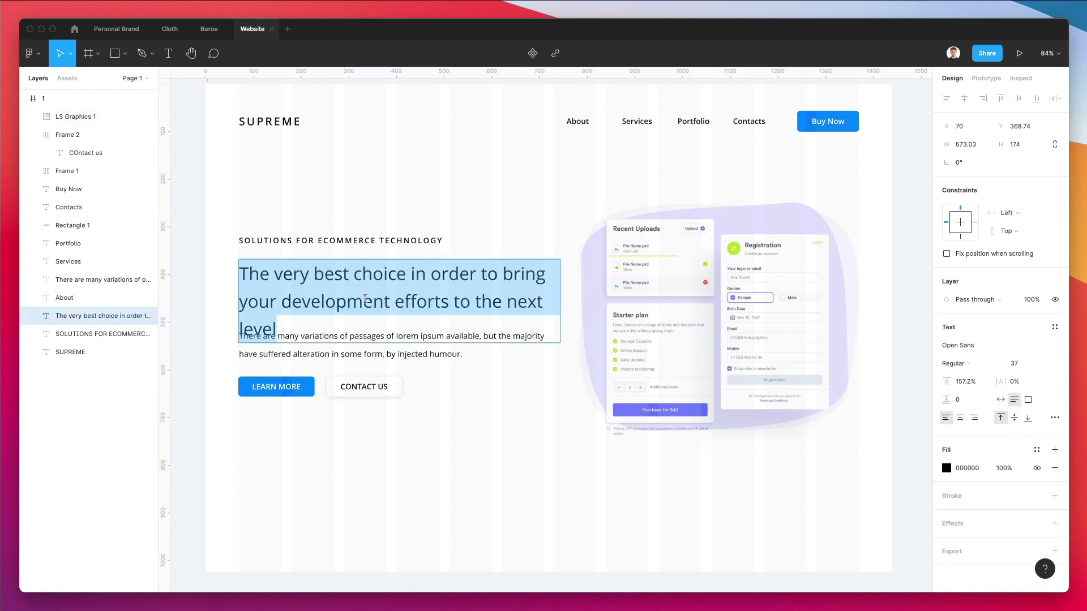
click(539, 300)
key(shift+Down)
click(538, 301)
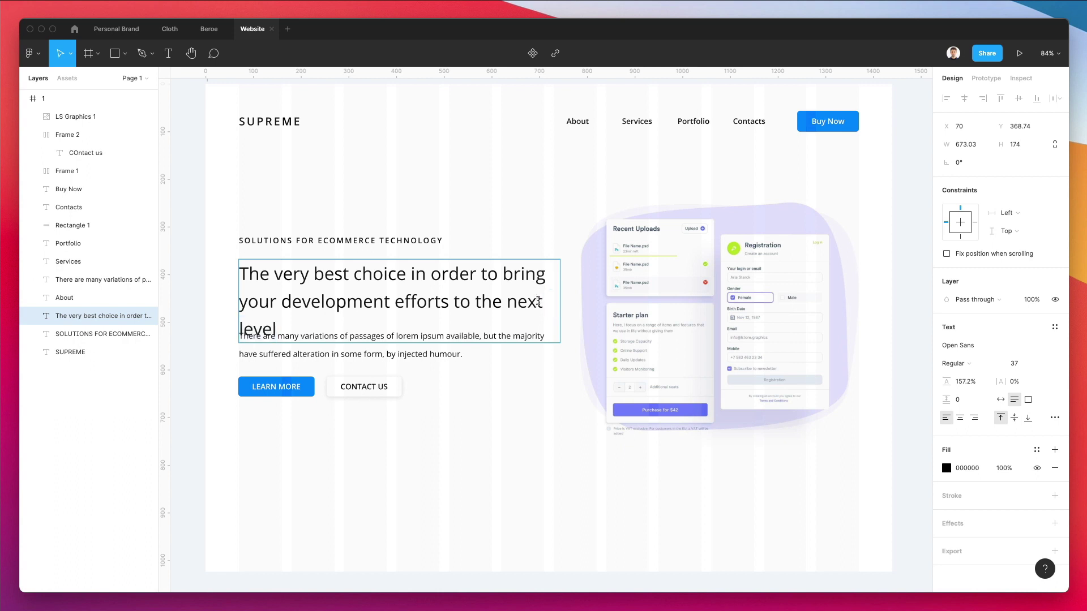
key(Left)
key(Left)
key(Left)
key(Left)
double_click(298, 278)
key(BackSpace)
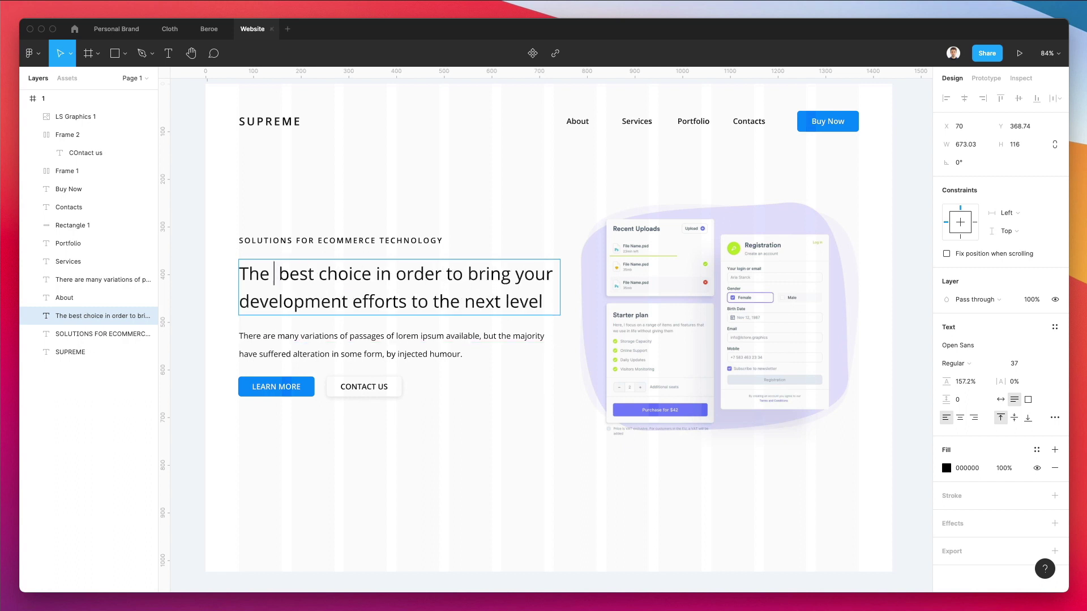
key(BackSpace)
key(Escape)
click(446, 214)
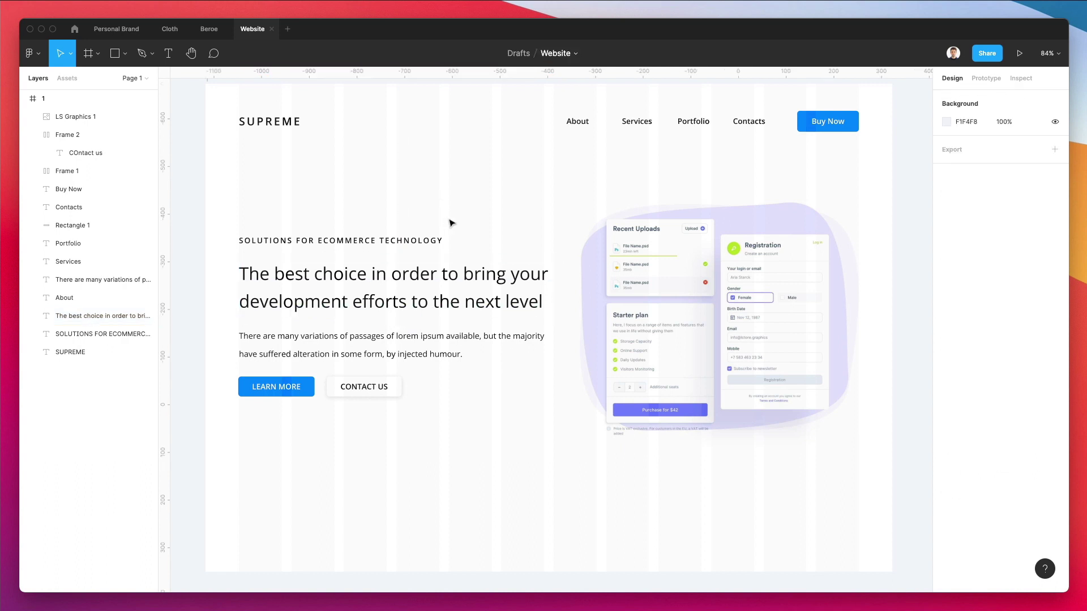
Try the illustration's green as the LEARN MORE button fill using the eyedropper.
scroll(448, 223, right, 2)
scroll(445, 222, down, 1)
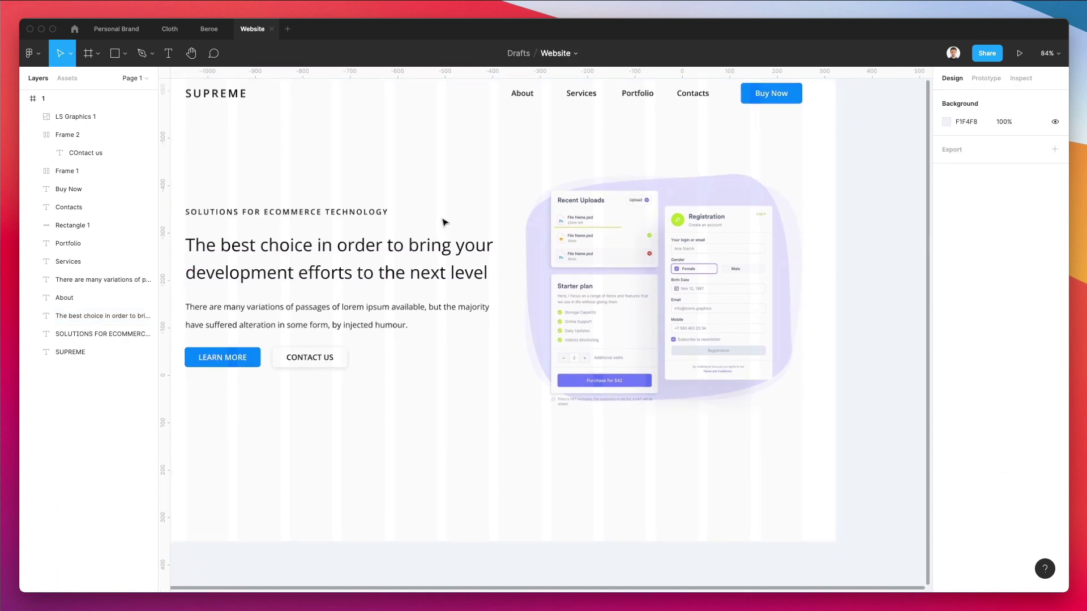
scroll(444, 220, down, 2)
scroll(469, 206, up, 1)
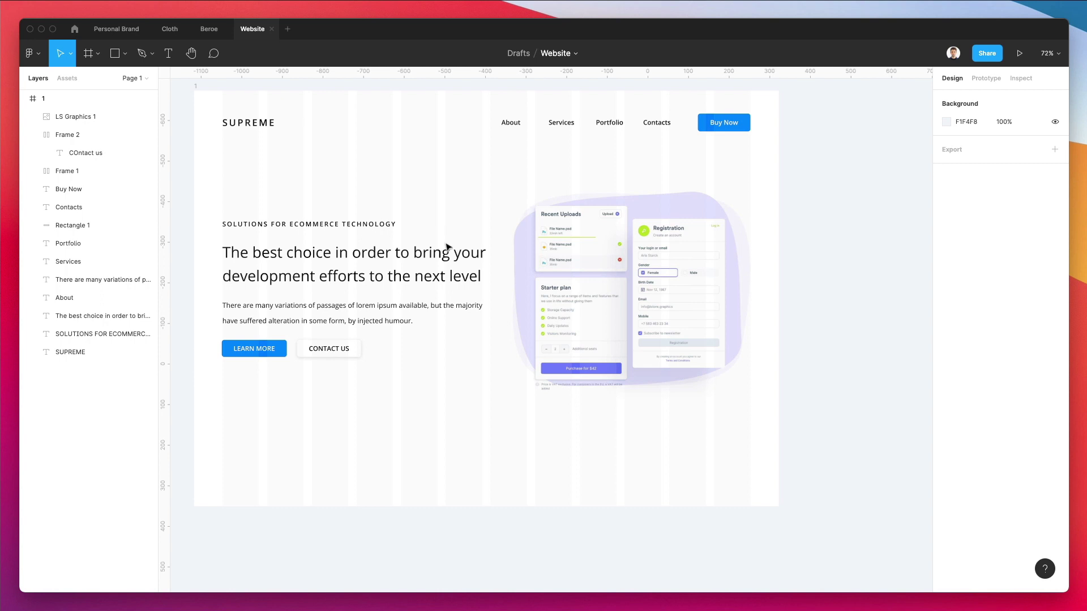
click(286, 351)
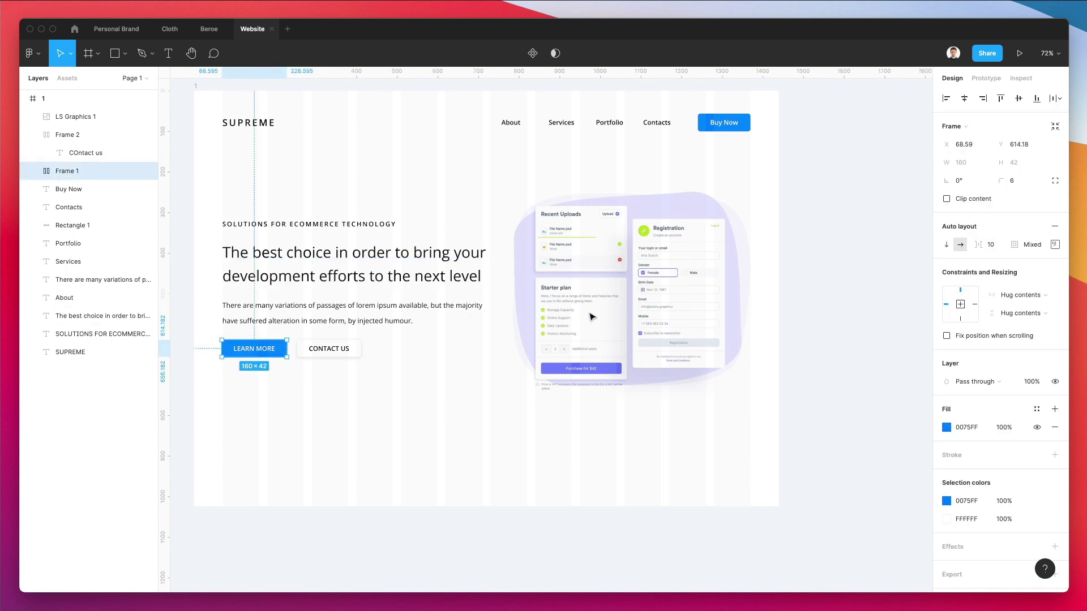
click(705, 122)
click(588, 447)
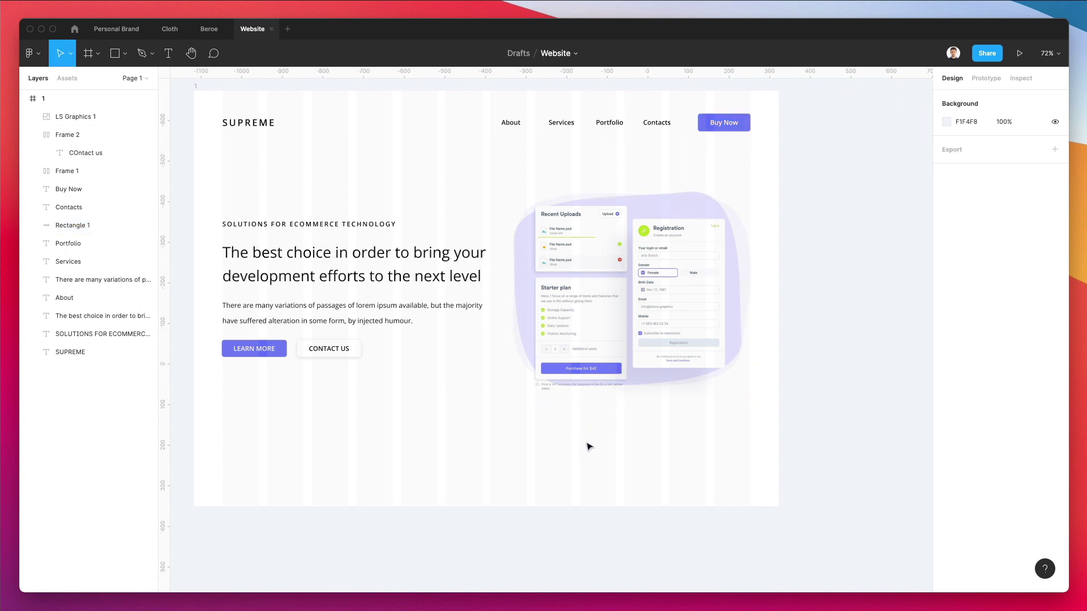
scroll(592, 446, up, 1)
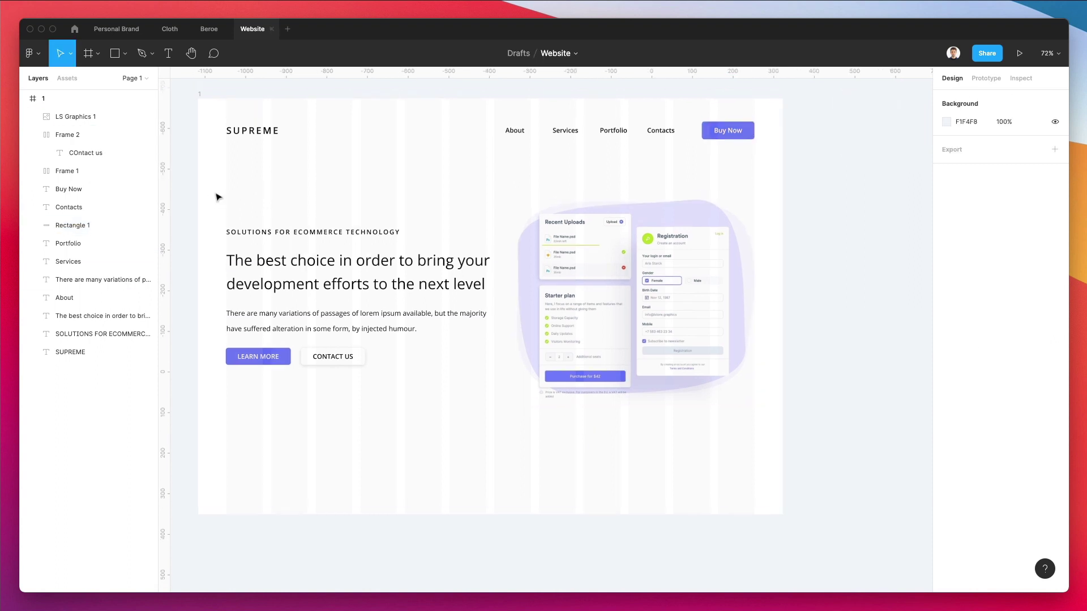
click(67, 171)
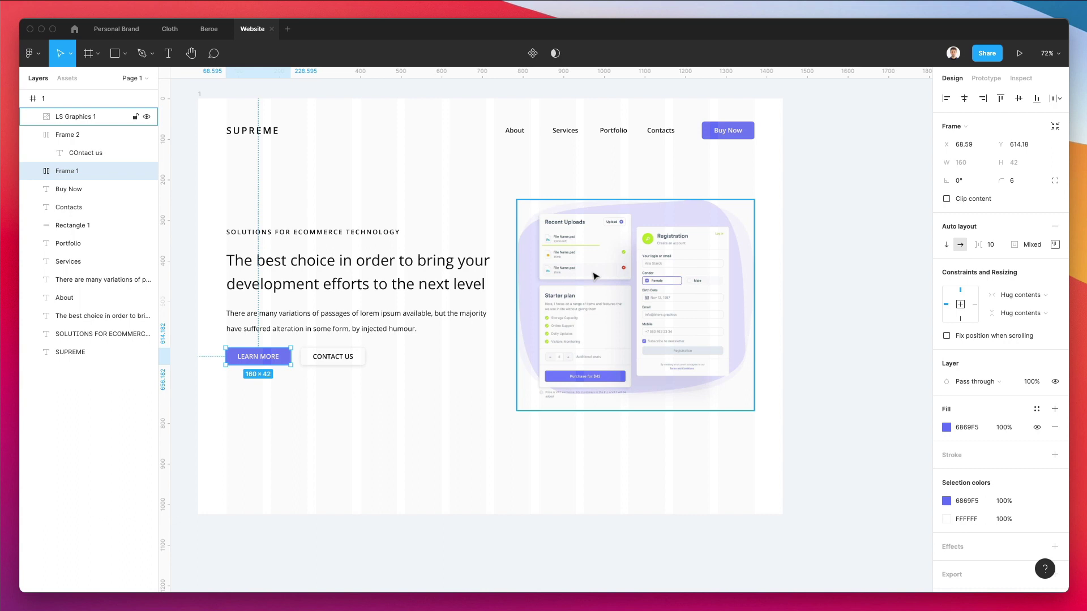
key(i)
click(646, 242)
click(329, 472)
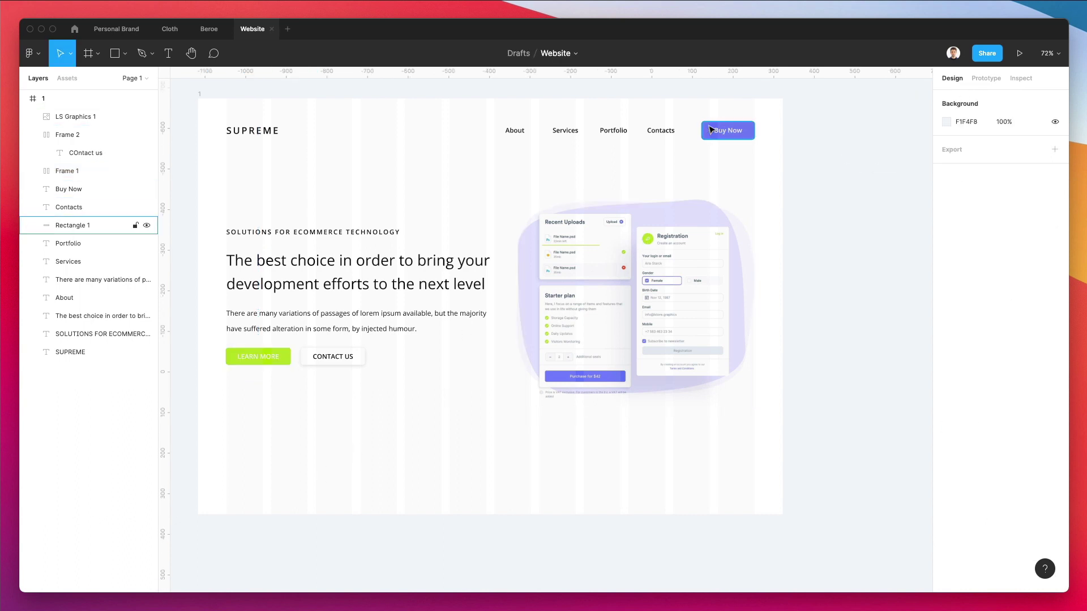
Apply the green to Buy Now too, then undo to keep the purple buttons.
click(736, 132)
key(i)
click(647, 238)
click(526, 157)
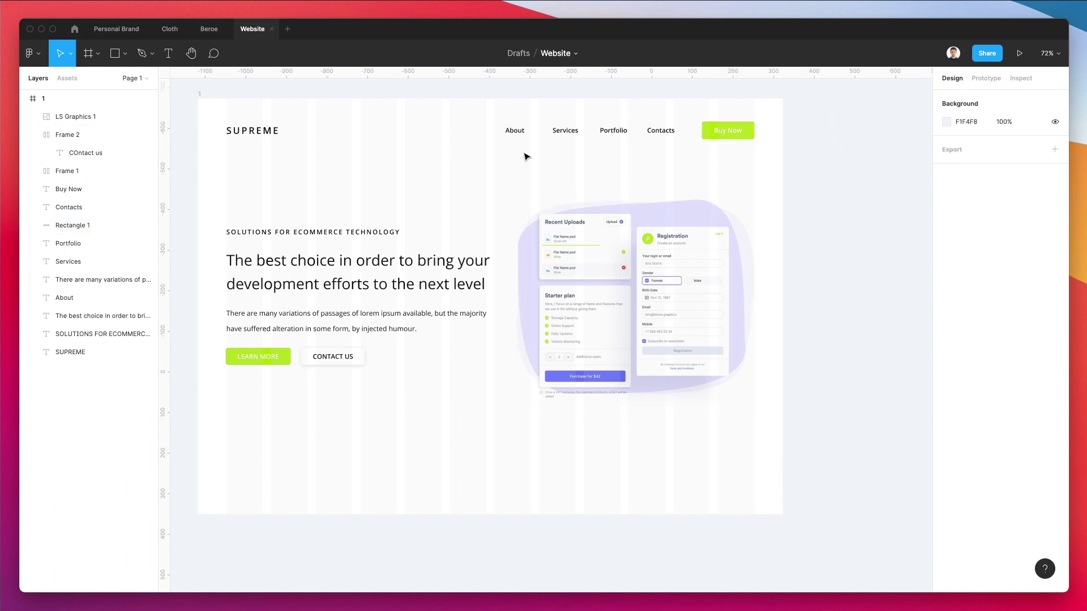
click(702, 129)
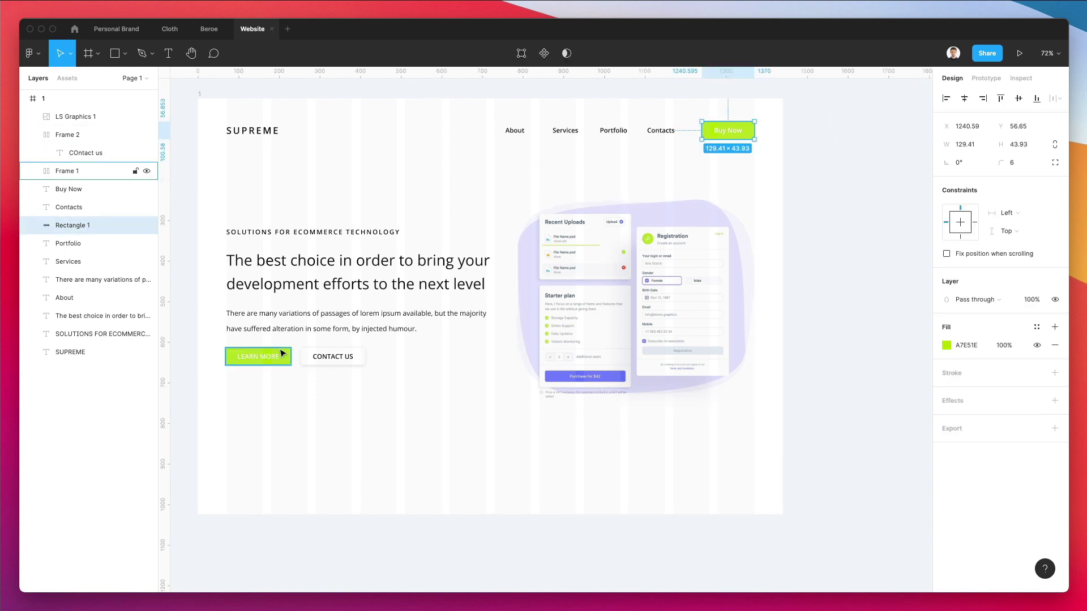
shift+click(285, 353)
shift+click(249, 355)
click(483, 439)
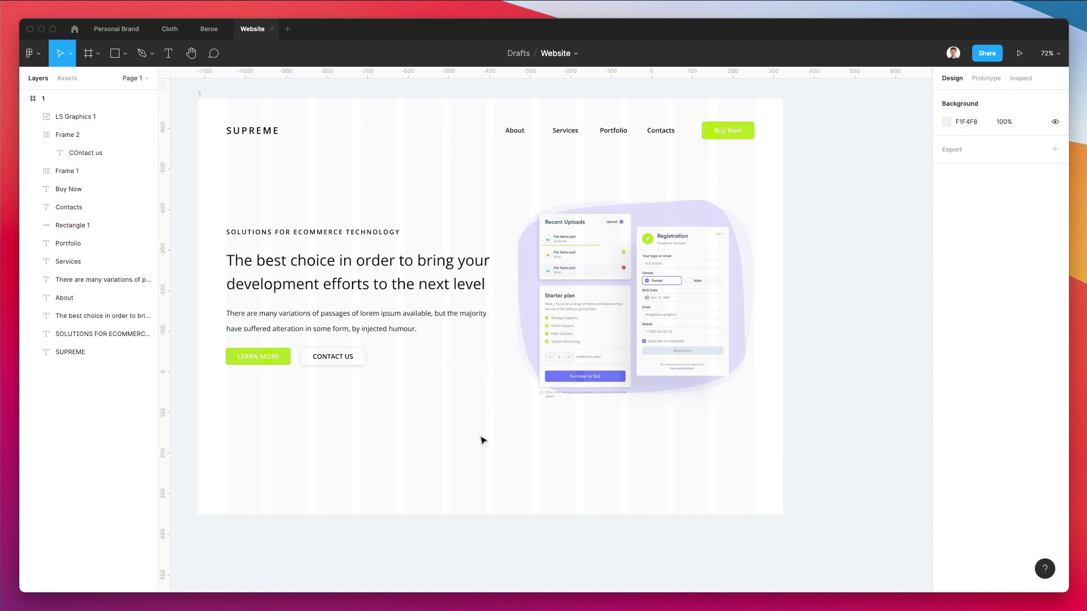
key(ctrl+z)
key(ctrl+z)
key(ctrl+z)
key(ctrl+z)
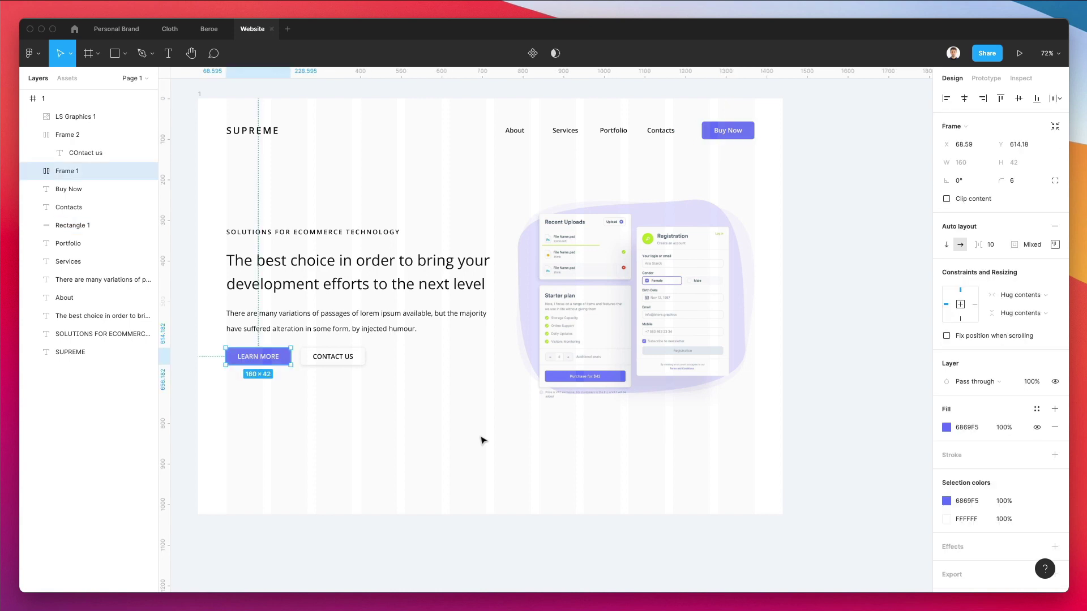
scroll(412, 394, up, 1)
Nudge the hero heading, paragraph, buttons and LS Graphics illustration down together.
drag(235, 206, 824, 453)
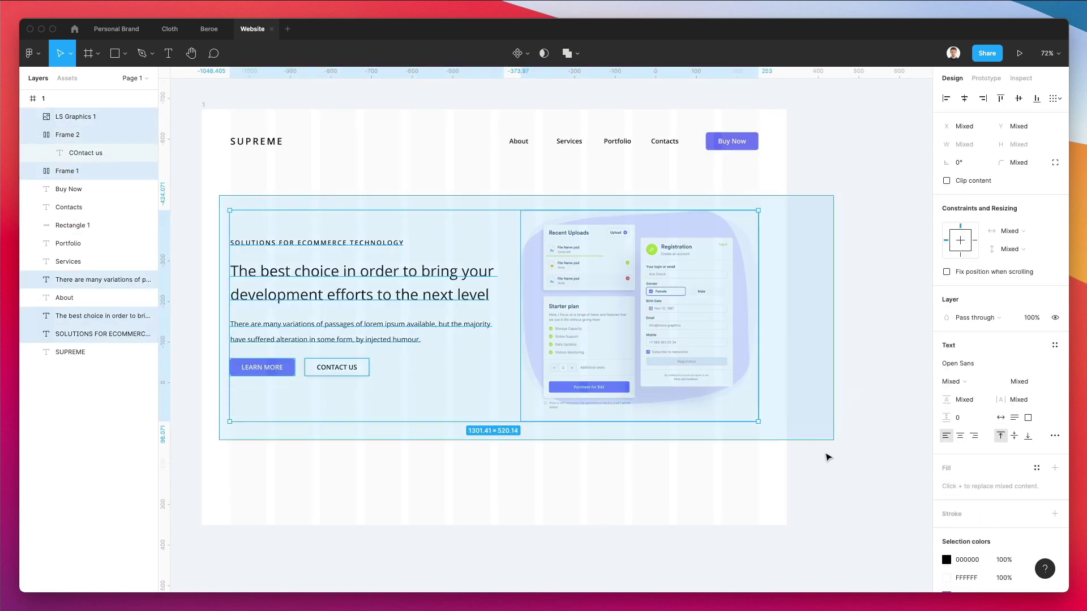
key(shift+Down)
key(shift+Down)
key(shift+Down)
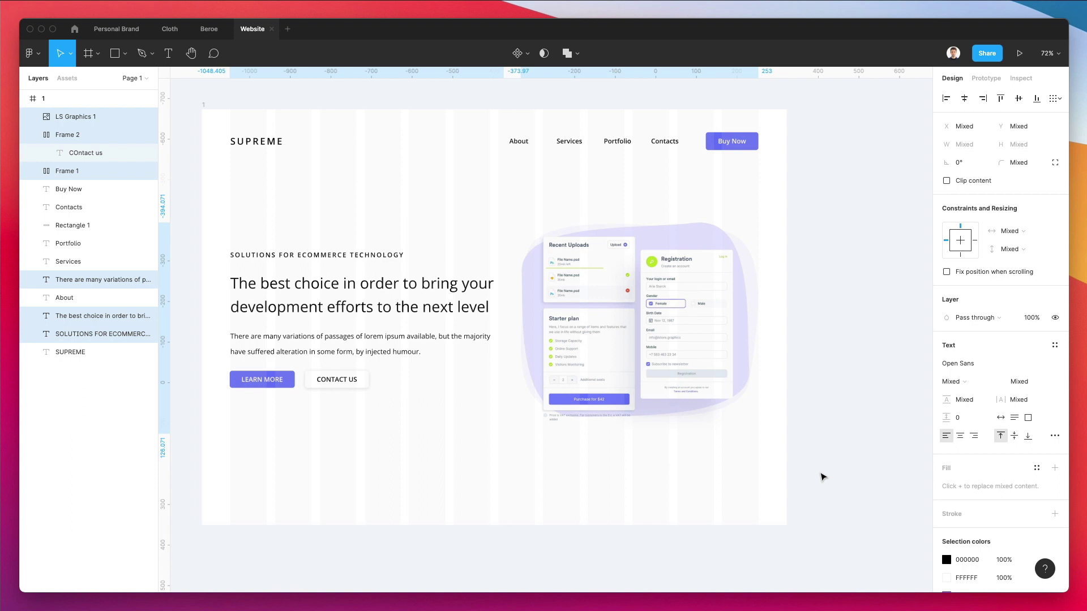
click(633, 466)
scroll(636, 463, left, 3)
scroll(635, 464, down, 1)
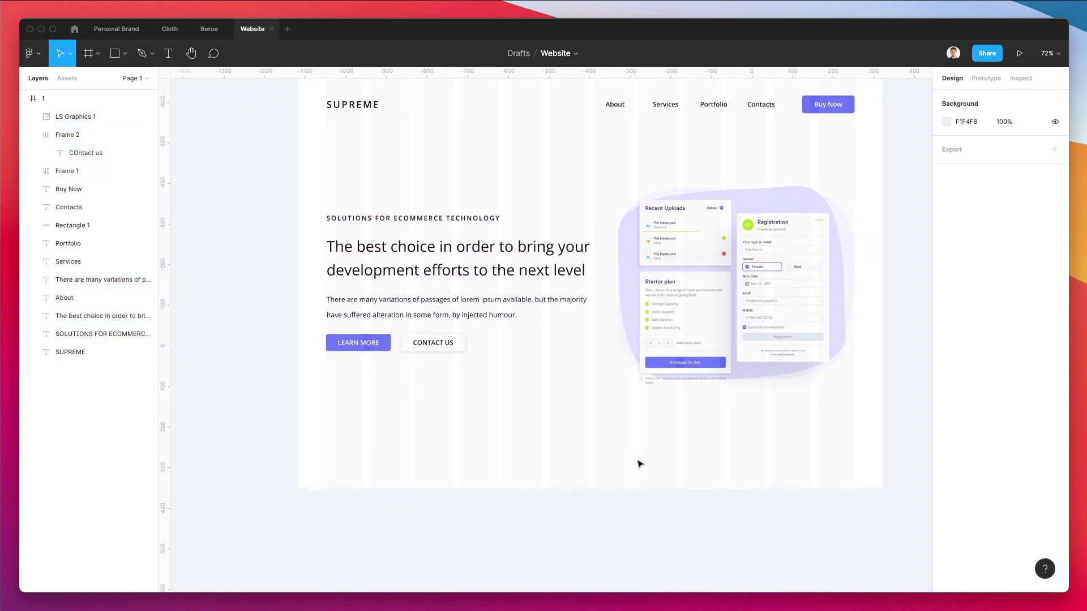
scroll(640, 464, down, 2)
scroll(639, 464, right, 1)
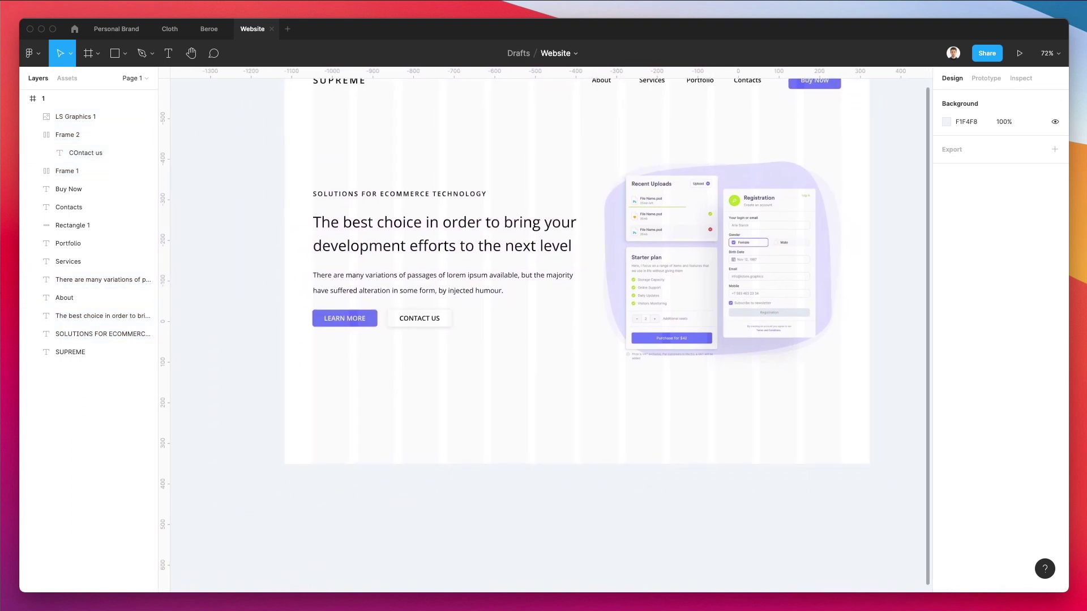
scroll(489, 360, down, 2)
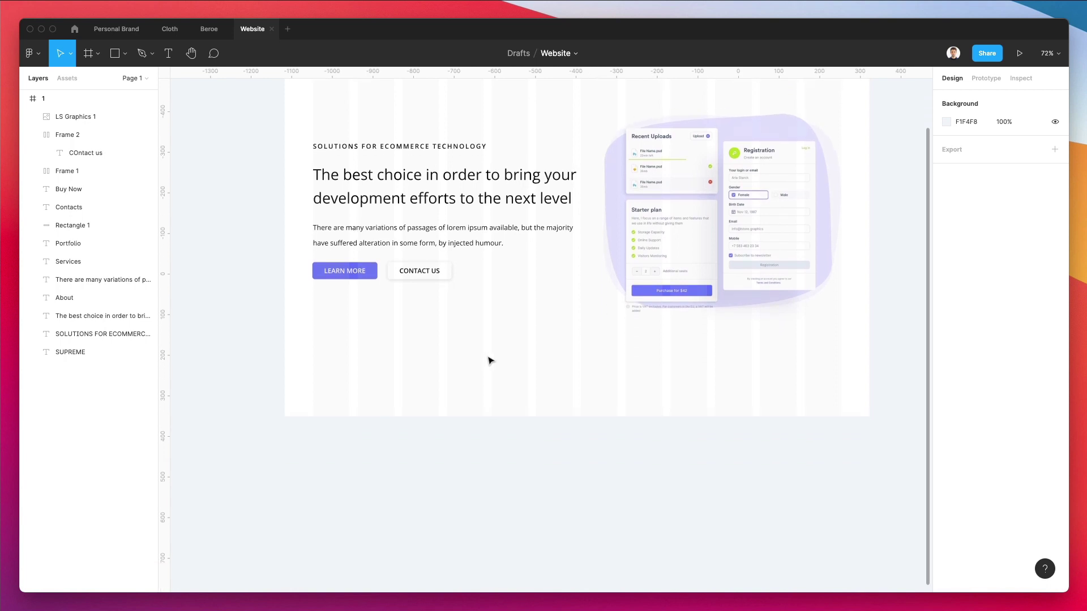
scroll(487, 359, up, 3)
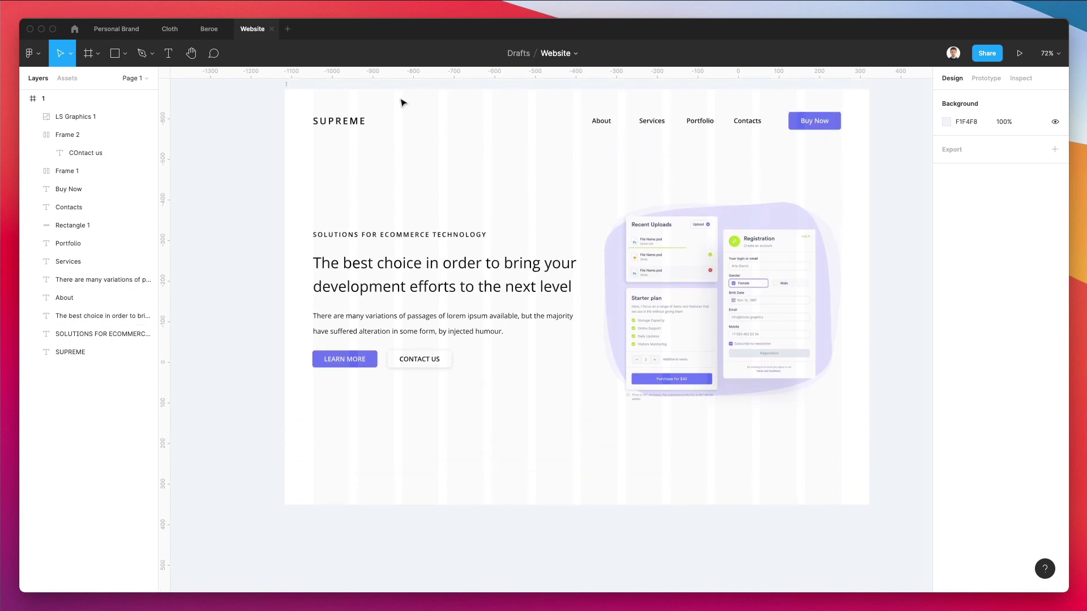
Select the page frame to confirm its 1440×1024 size.
click(292, 90)
scroll(635, 371, down, 1)
scroll(634, 364, down, 3)
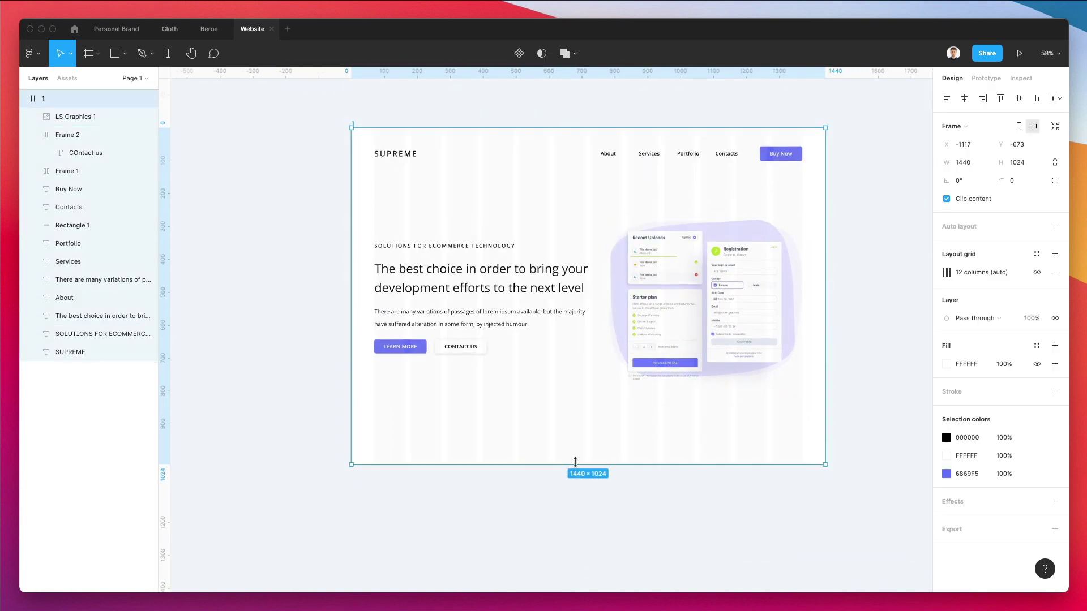
scroll(587, 454, right, 4)
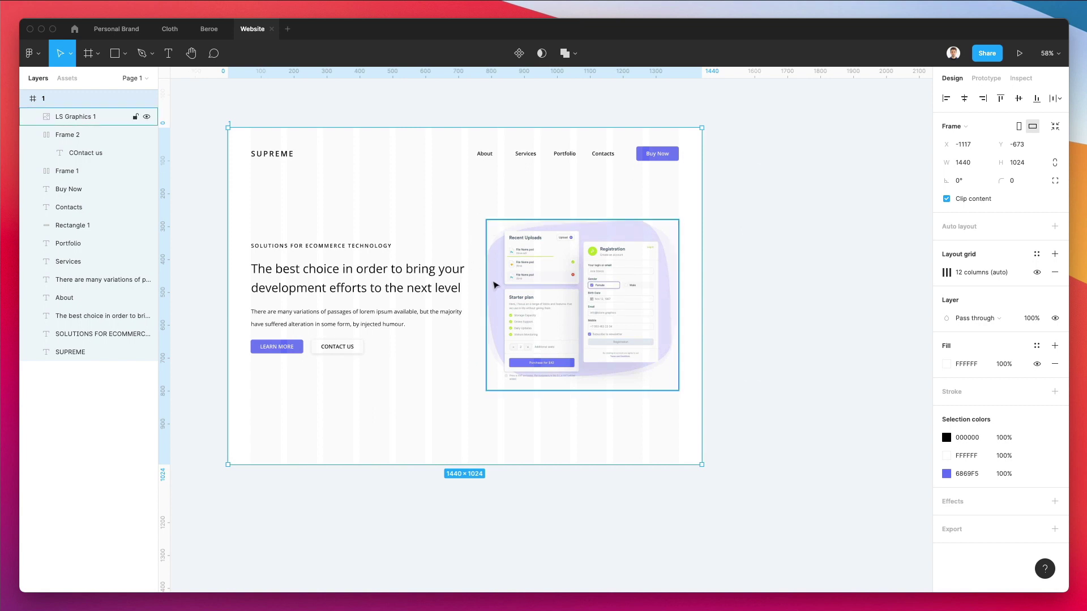
scroll(491, 195, down, 1)
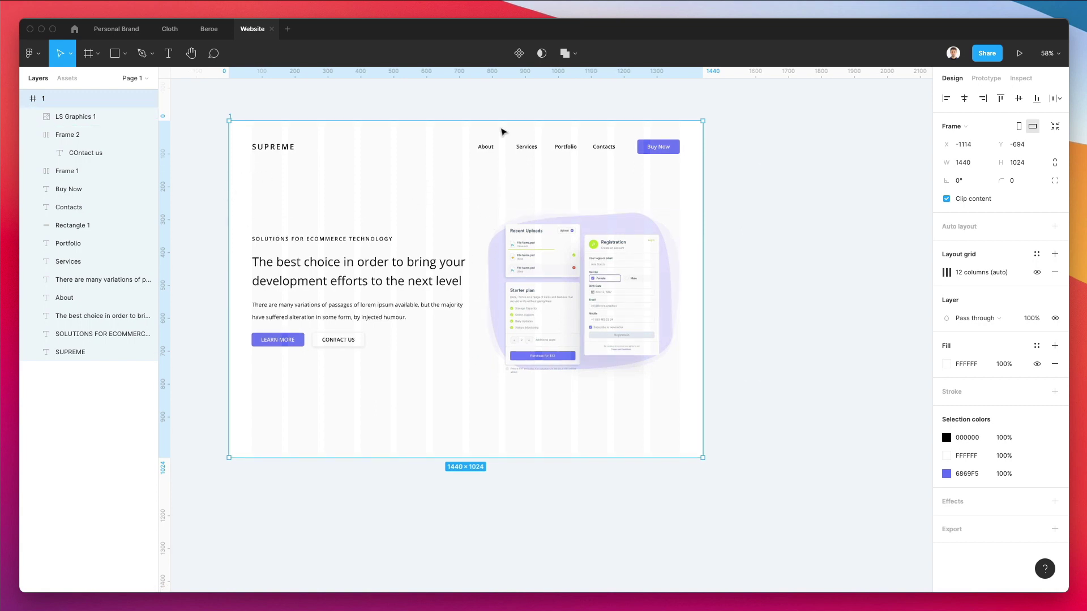
click(522, 95)
scroll(424, 400, up, 4)
Duplicate the paragraph into a hug-width 'Scroll down' label centred near the frame bottom.
click(331, 272)
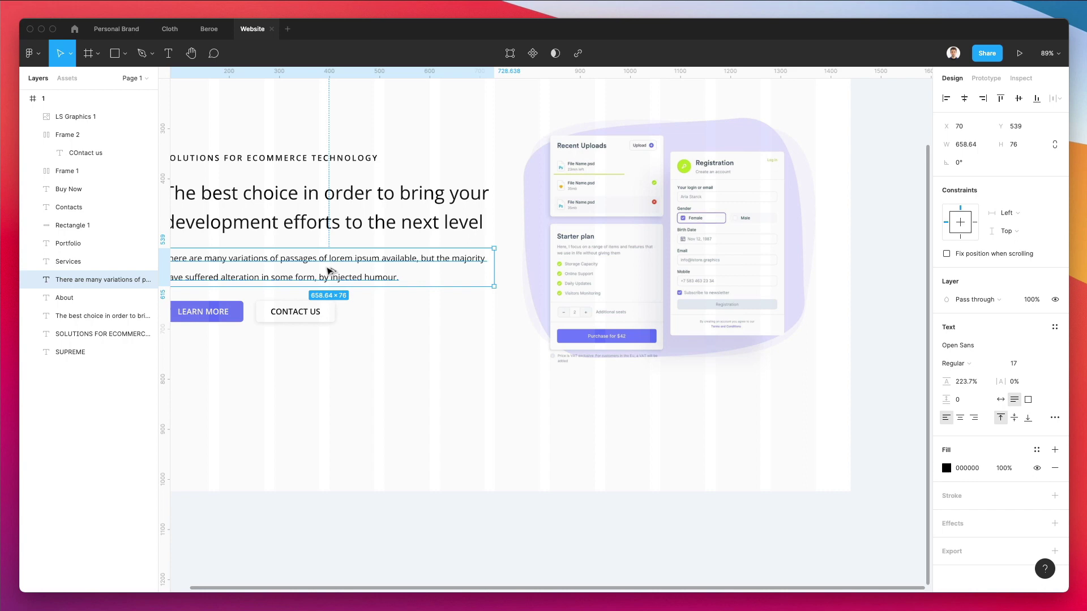
drag(331, 272, 493, 451)
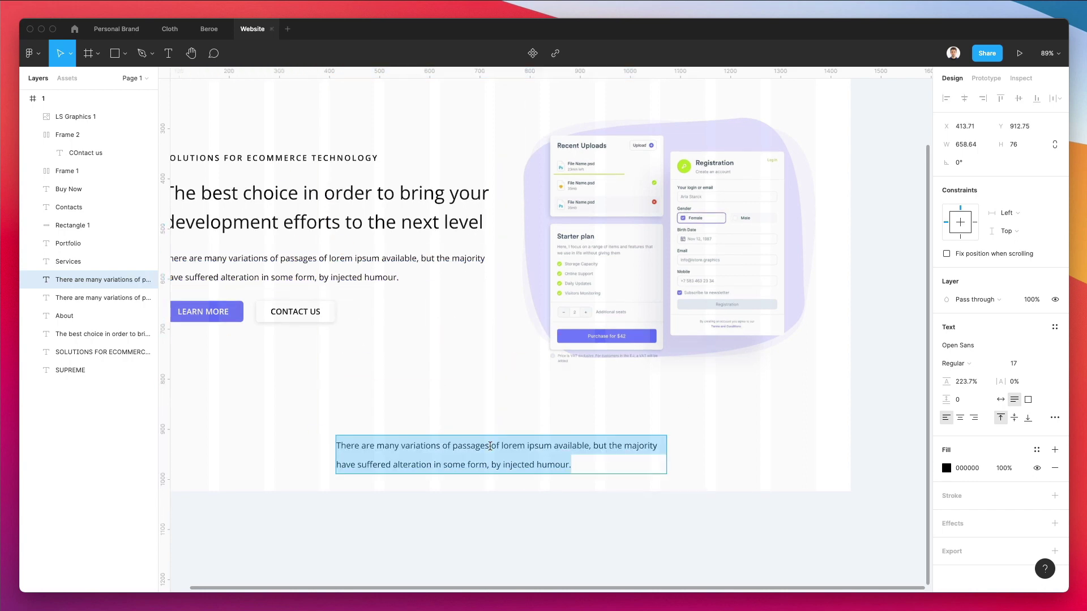
text(Scroll down)
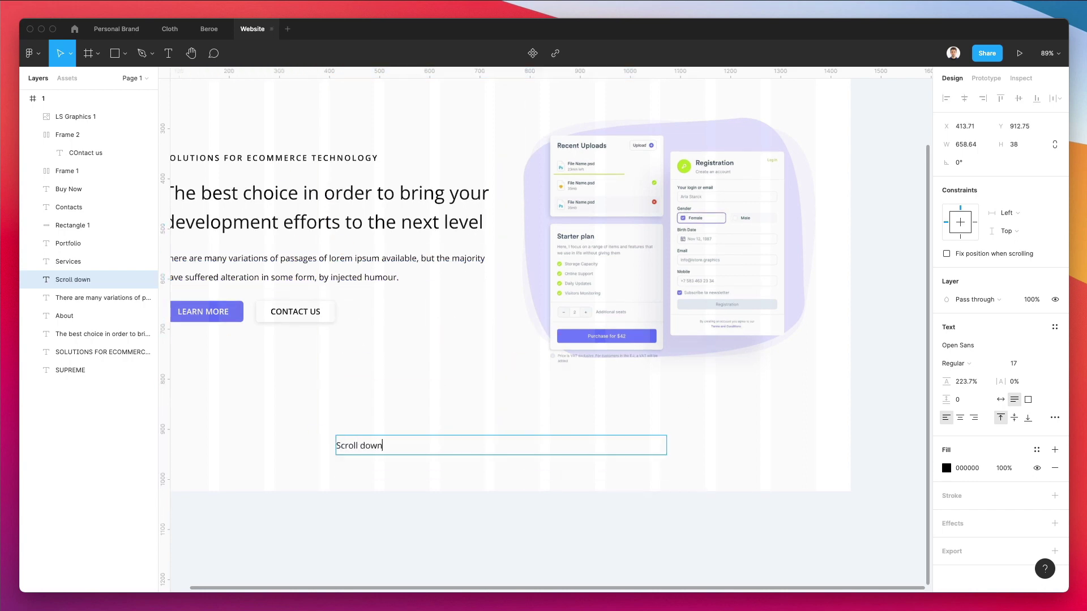
key(Escape)
click(1000, 400)
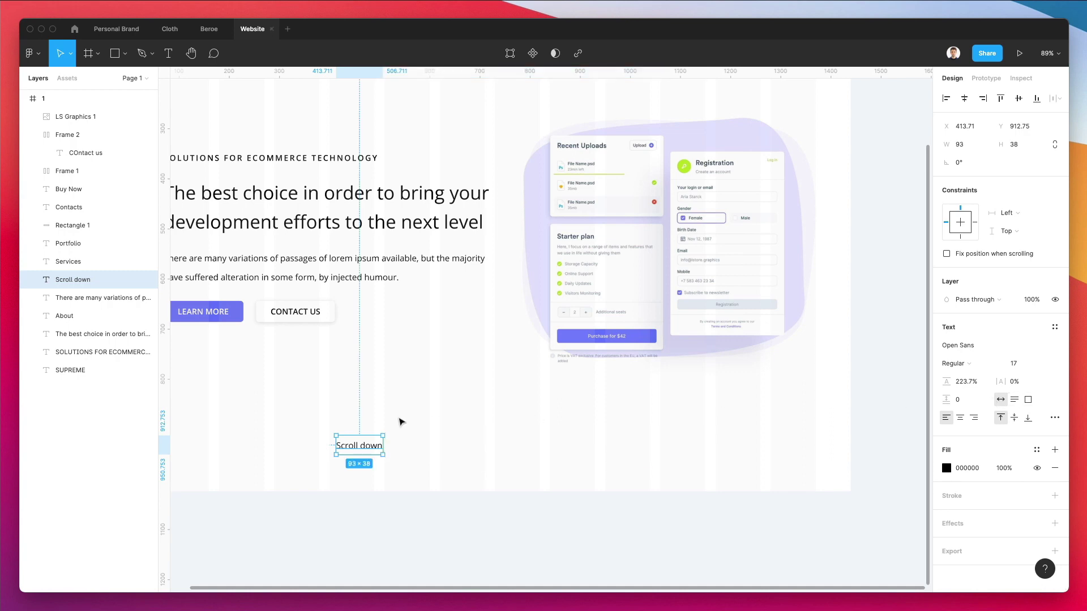
drag(350, 447, 442, 459)
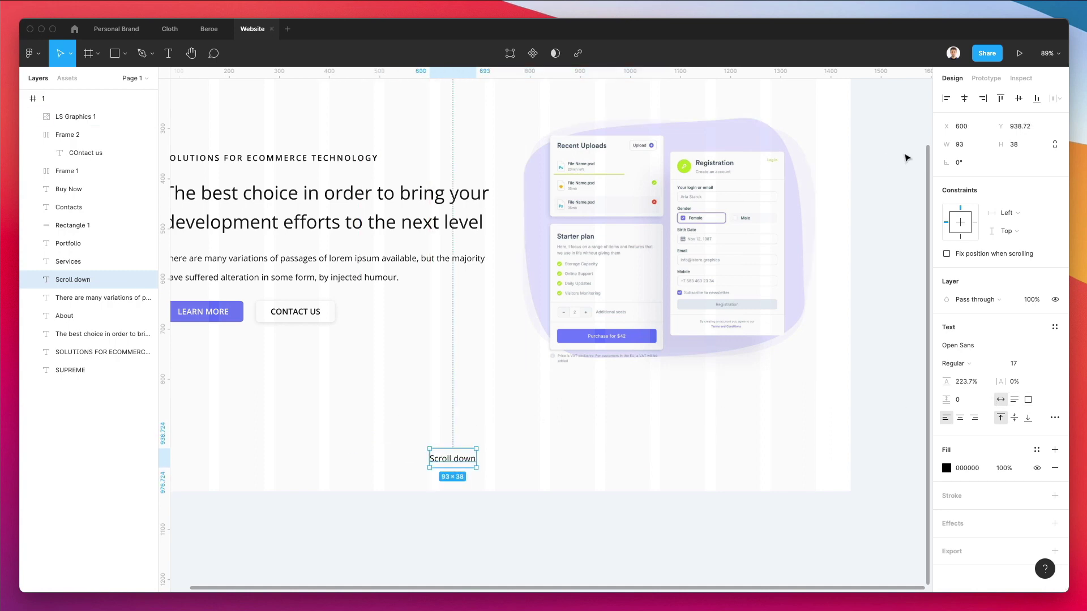
click(966, 101)
click(452, 457)
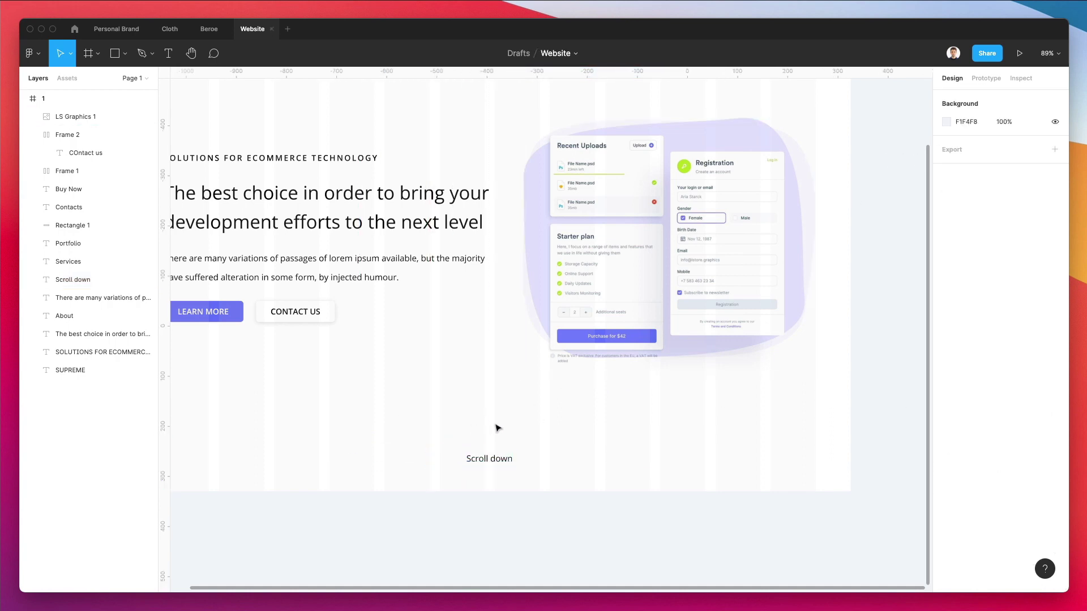
Draw a pill-shaped rectangle above the label with a 2px black outline and no fill.
scroll(498, 428, up, 5)
key(r)
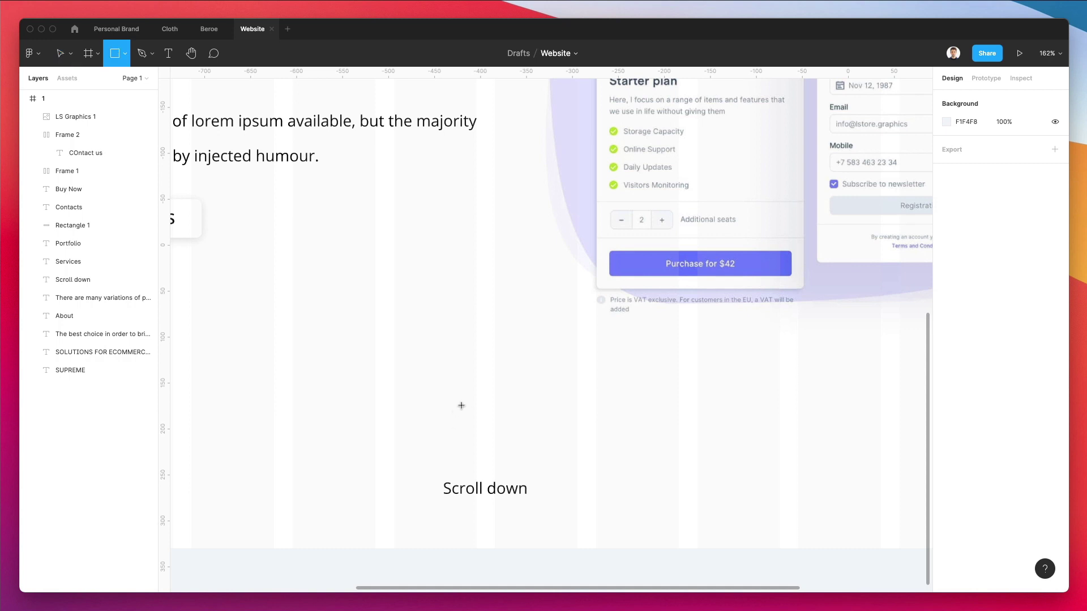
mouse_move(468, 402)
mouse_down()
mouse_move(500, 485)
mouse_move(511, 470)
mouse_up()
mouse_move(1001, 162)
mouse_down()
mouse_move(458, 165)
mouse_move(505, 164)
mouse_up()
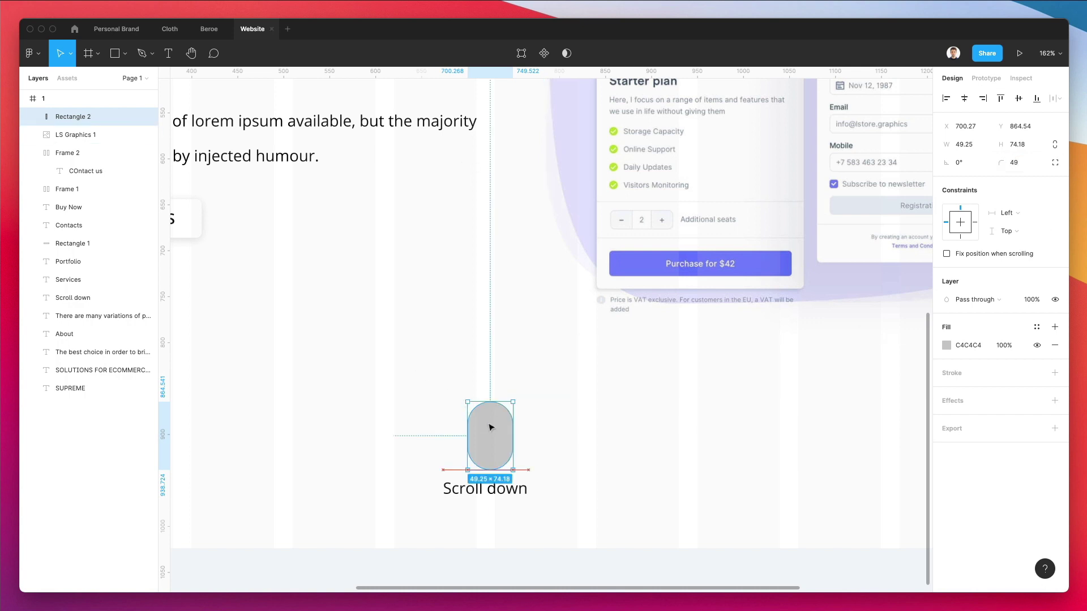
drag(490, 428, 486, 415)
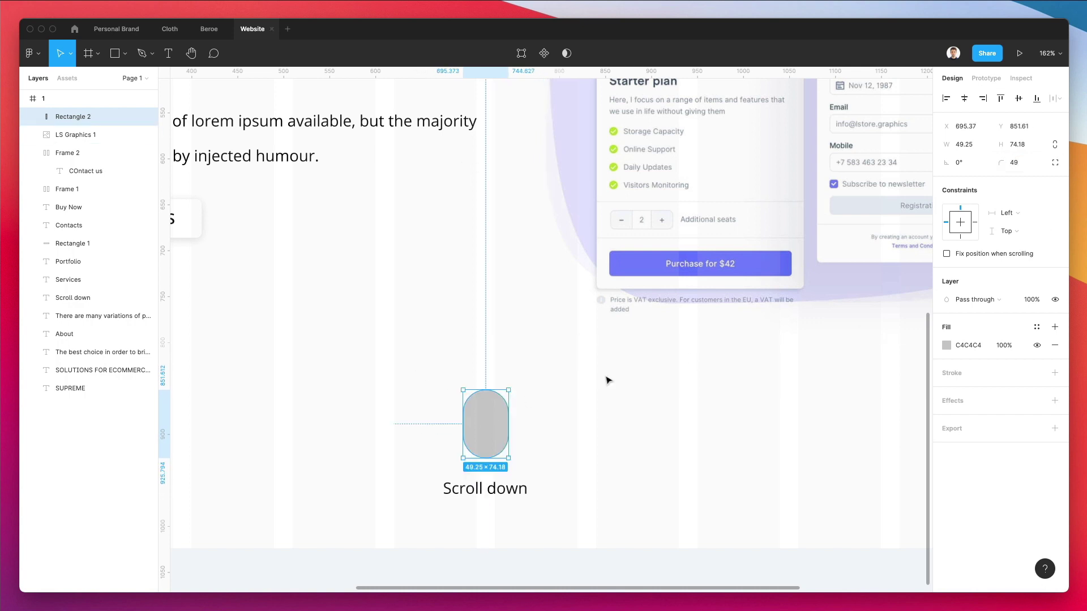
click(951, 381)
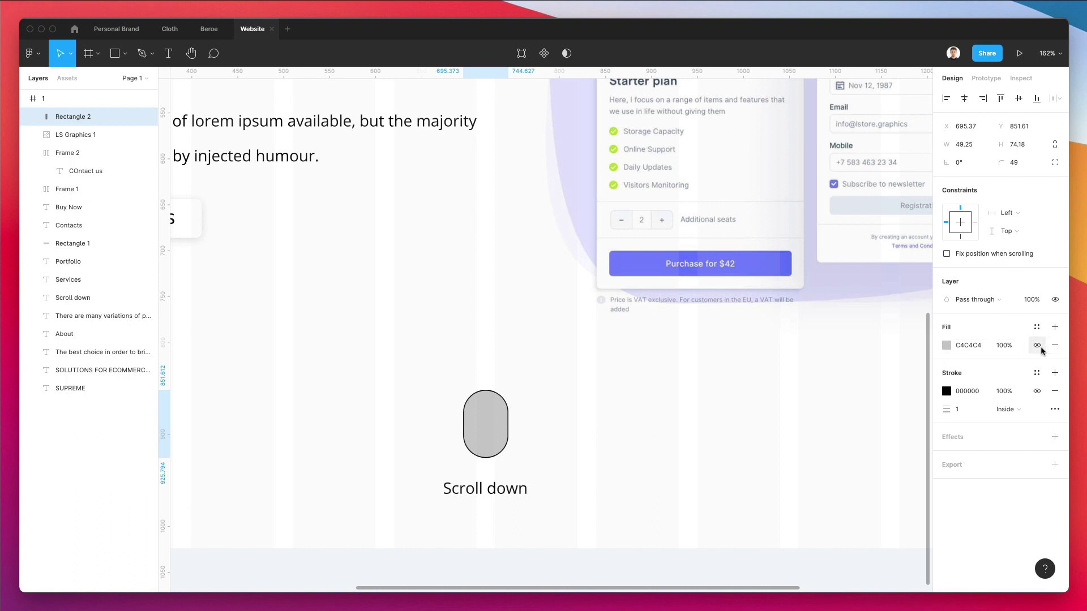
click(1054, 346)
click(980, 395)
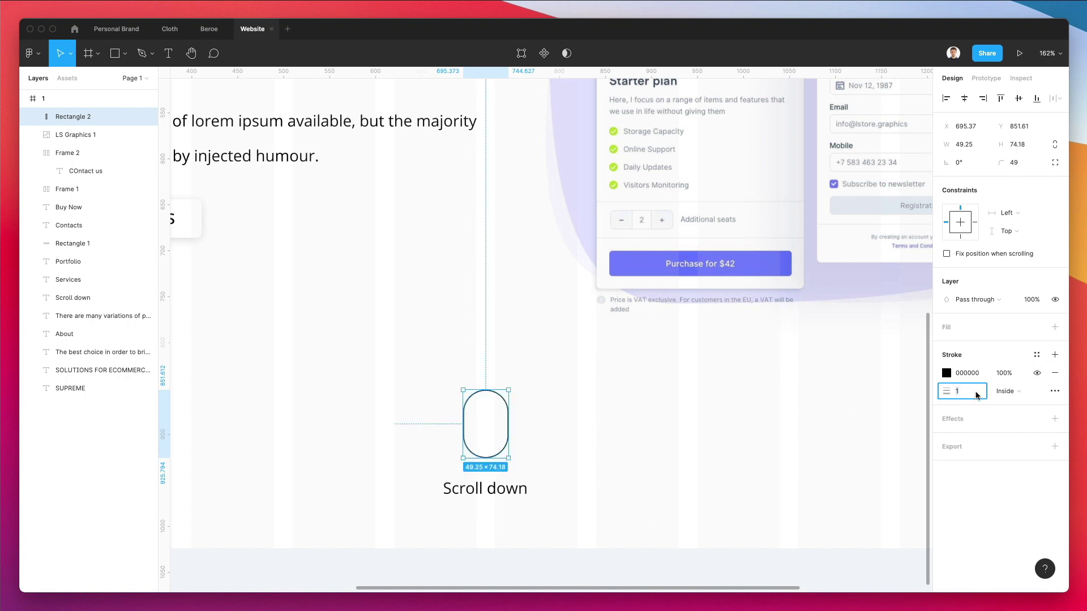
text(2)
click(633, 397)
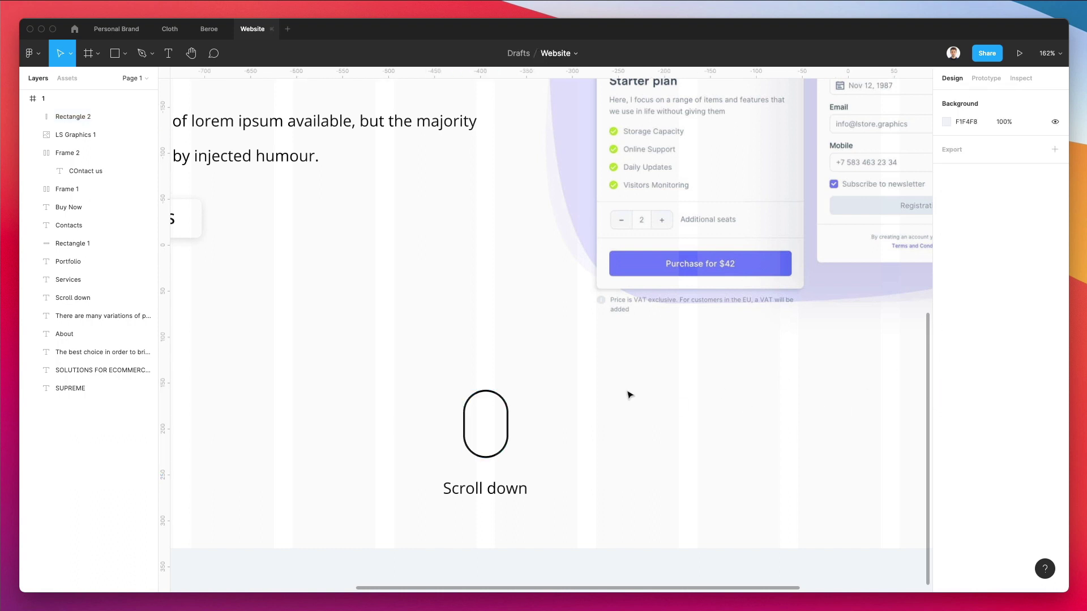
Draw a short vertical line inside the pill with a 2px stroke.
key(shift+l)
drag(482, 401, 486, 420)
click(956, 391)
text(2)
key(Return)
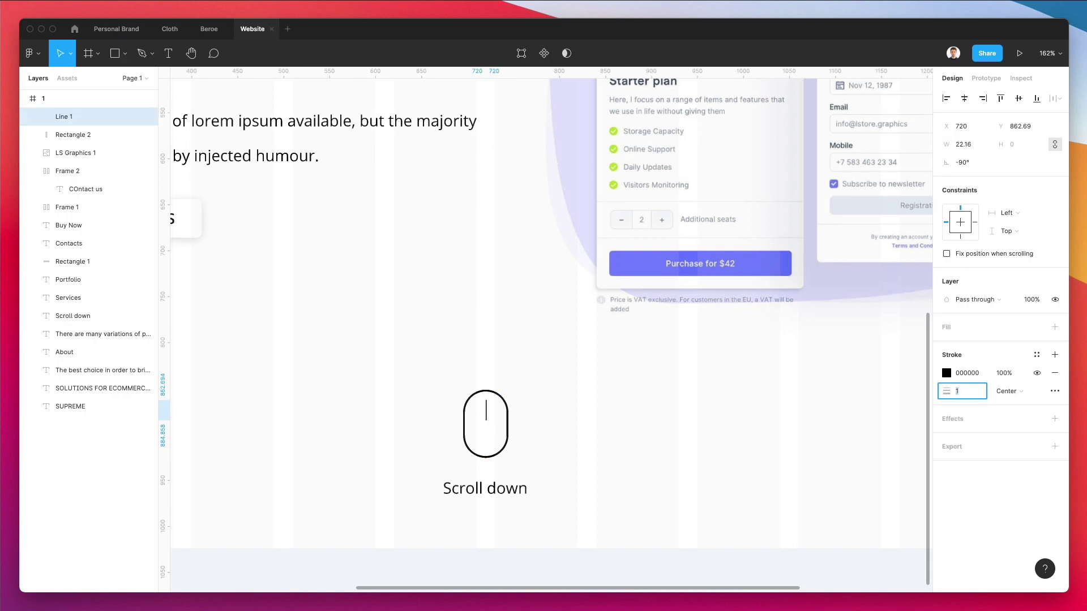
click(725, 435)
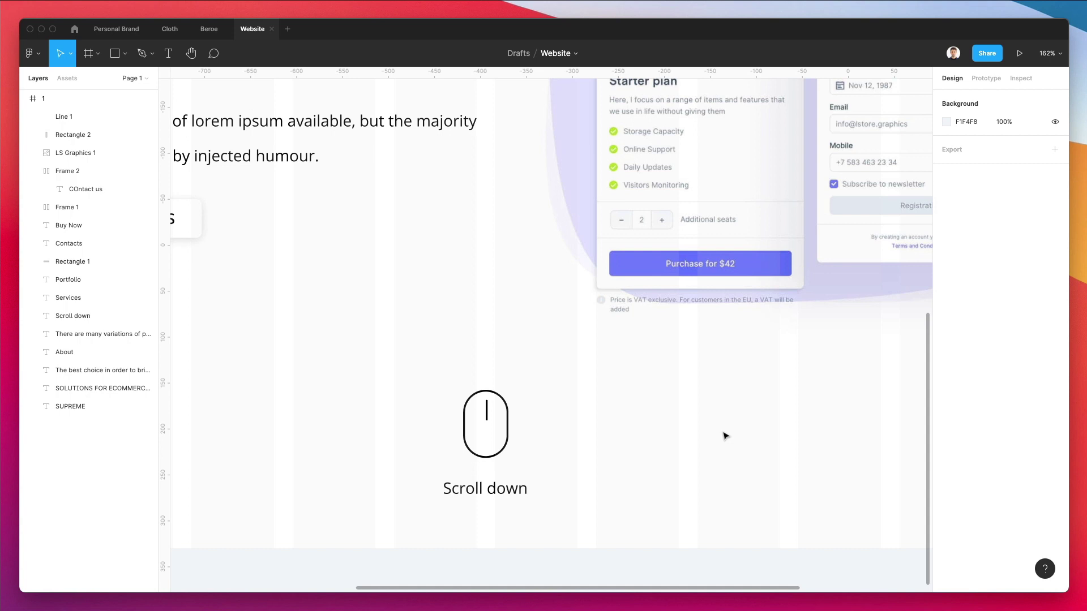
Review the line's advanced stroke settings, leaving its cap unchanged.
click(486, 410)
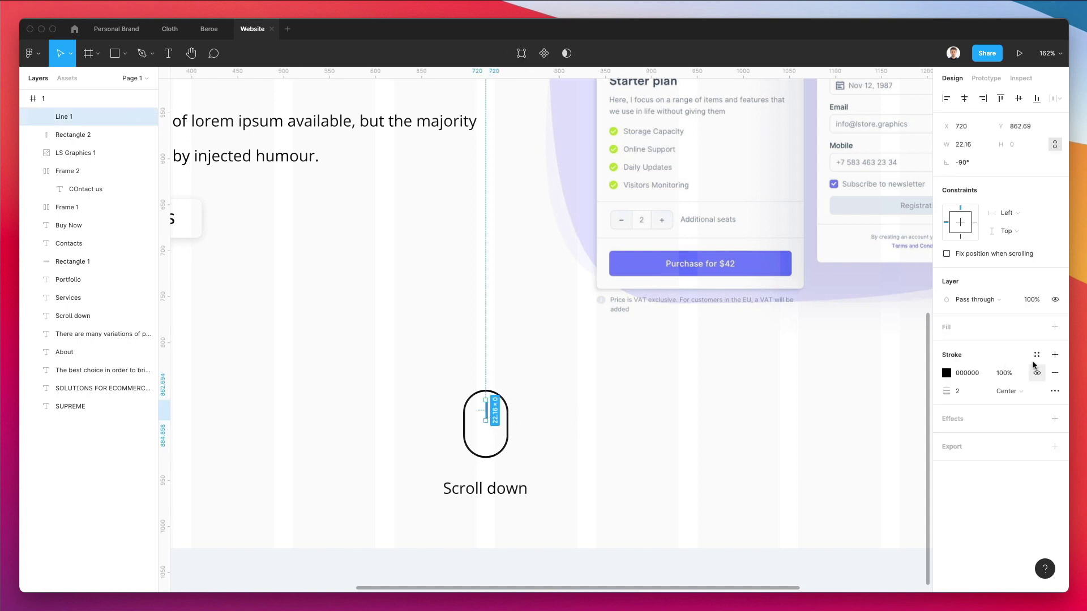
click(1054, 391)
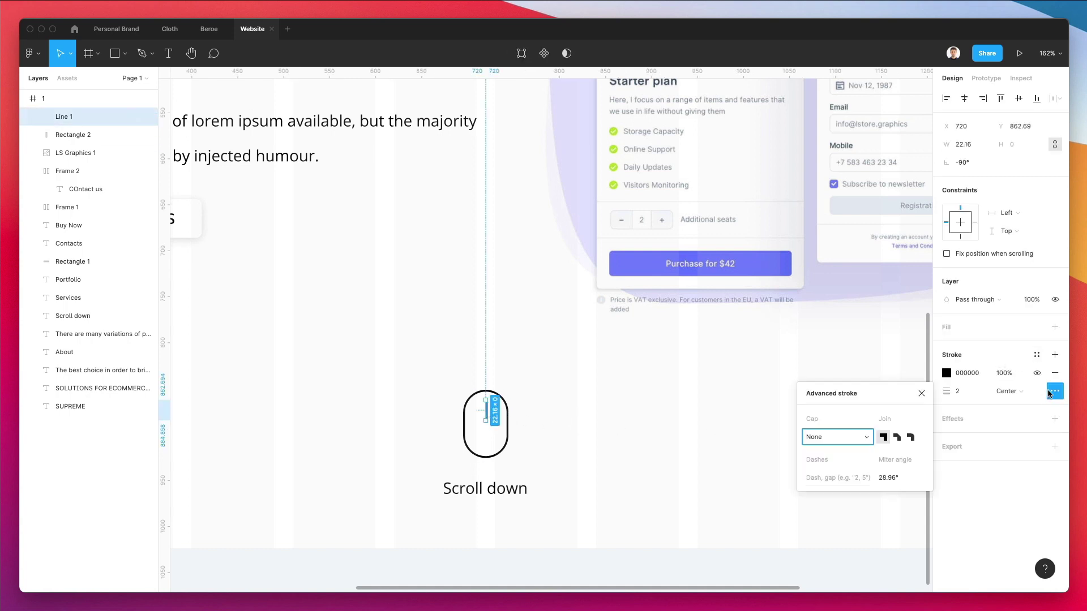
click(840, 437)
click(836, 451)
click(600, 398)
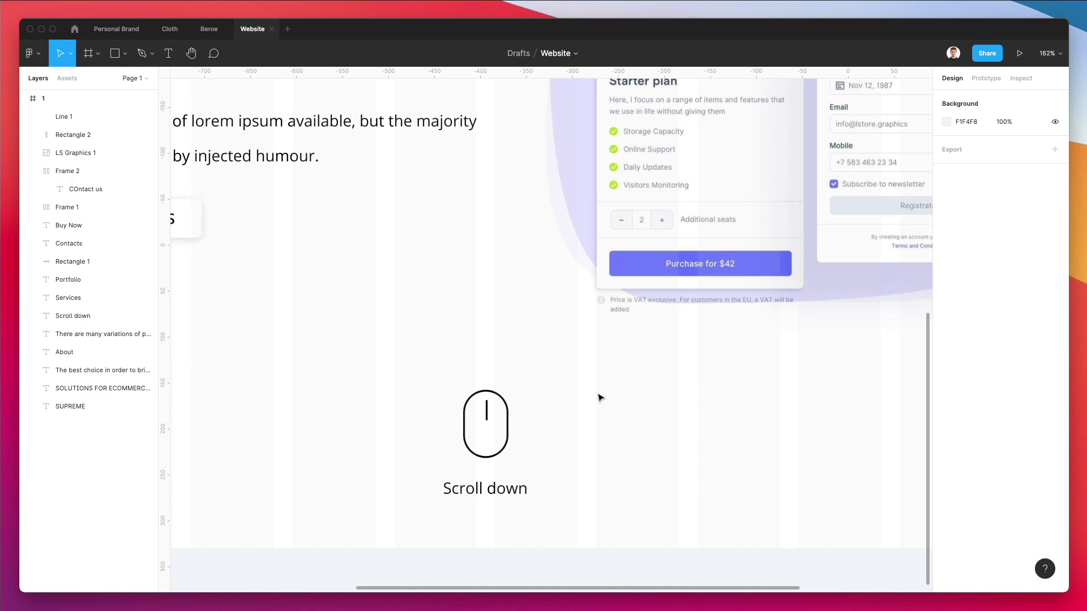
click(486, 415)
scroll(453, 390, down, 10)
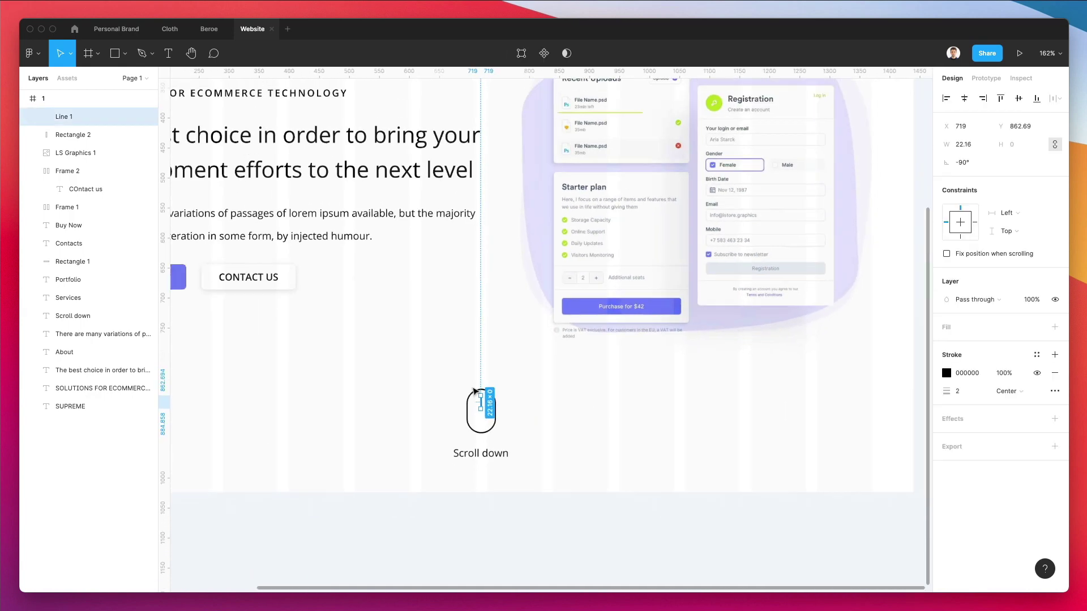
click(452, 383)
Scale the mouse outline and inner line down slightly with the K scale tool.
click(477, 388)
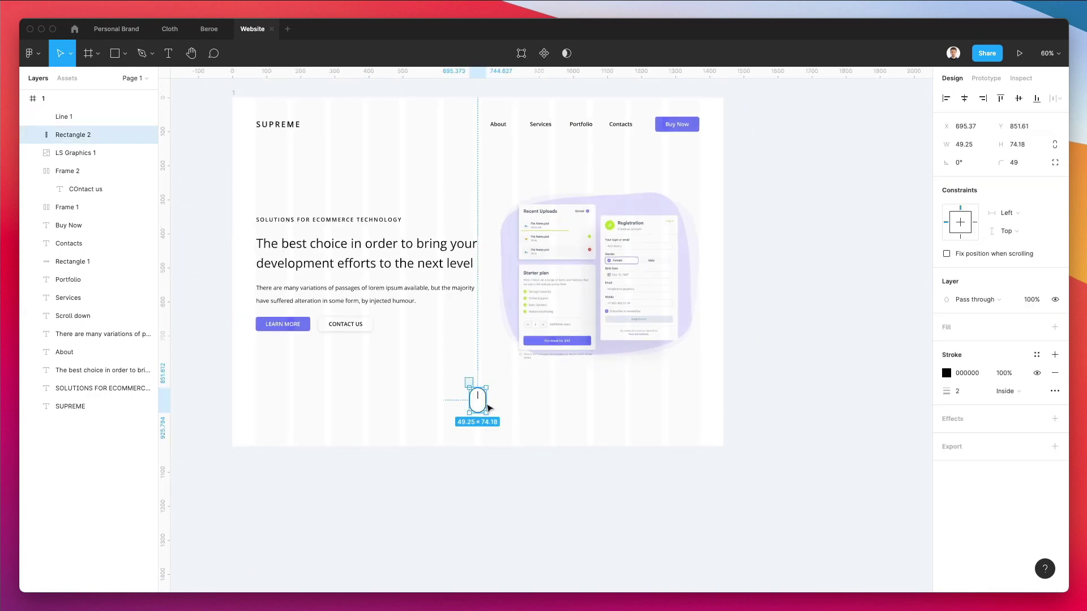
shift+click(478, 395)
scroll(481, 399, up, 8)
key(k)
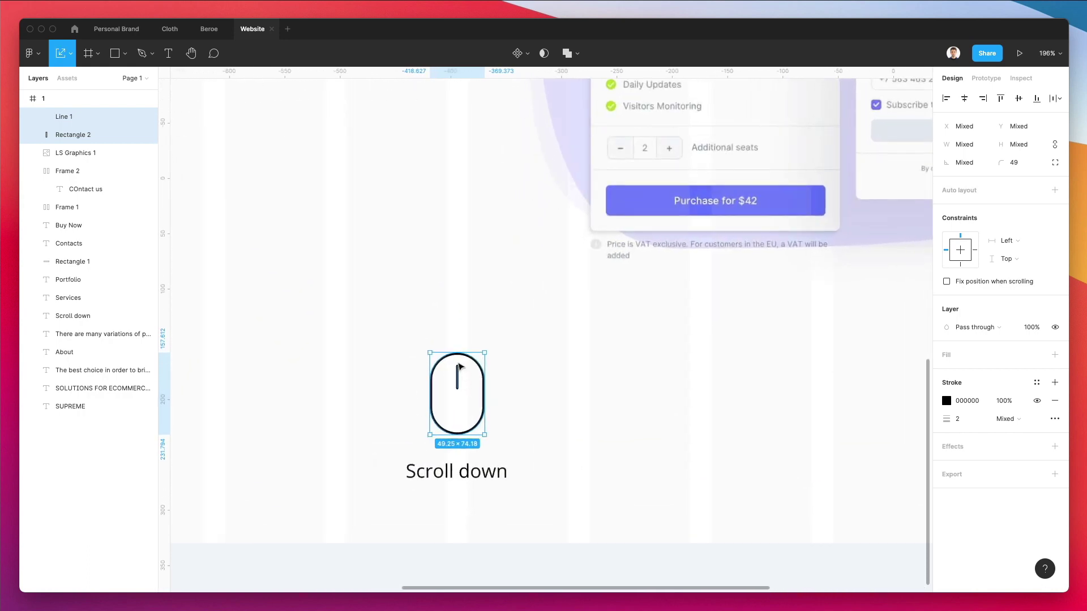
drag(456, 352, 456, 362)
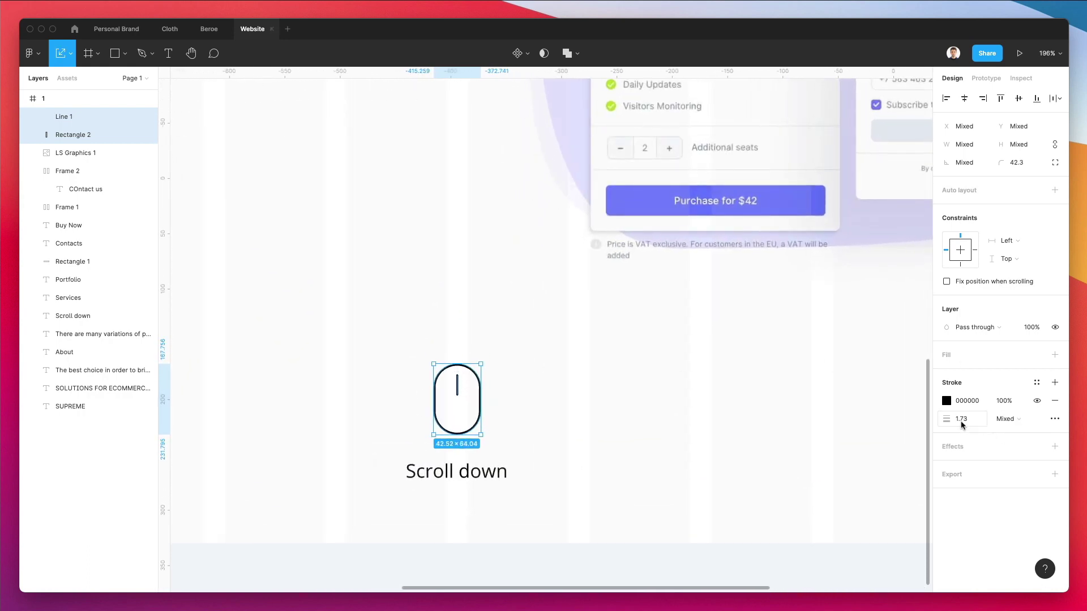
click(609, 441)
scroll(609, 442, down, 8)
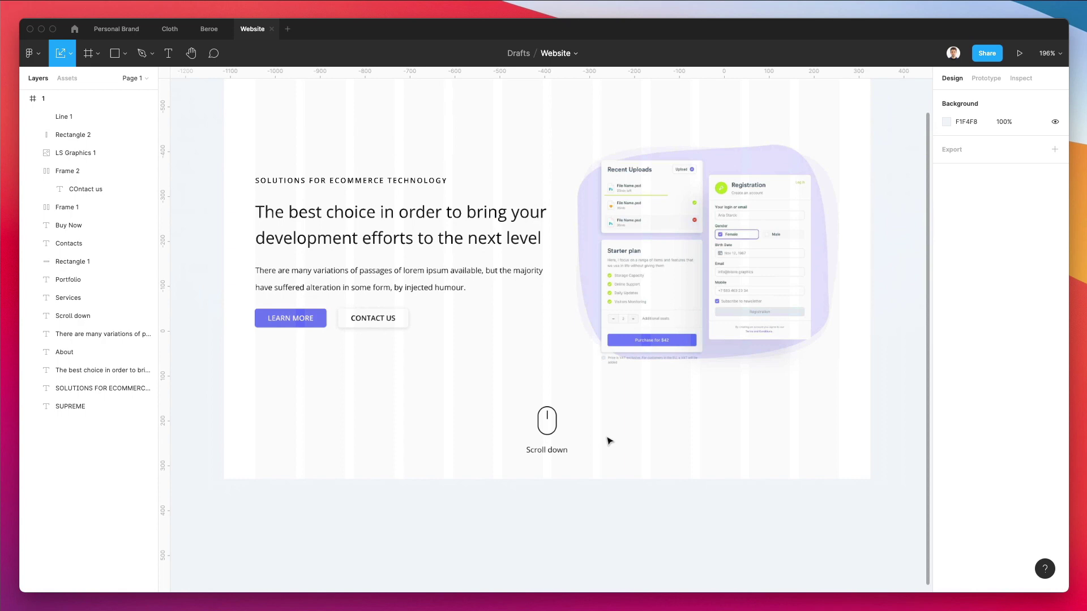
Group the mouse icon with the 'Scroll down' label and set the group to 50% opacity.
drag(606, 408, 491, 503)
key(ctrl+g)
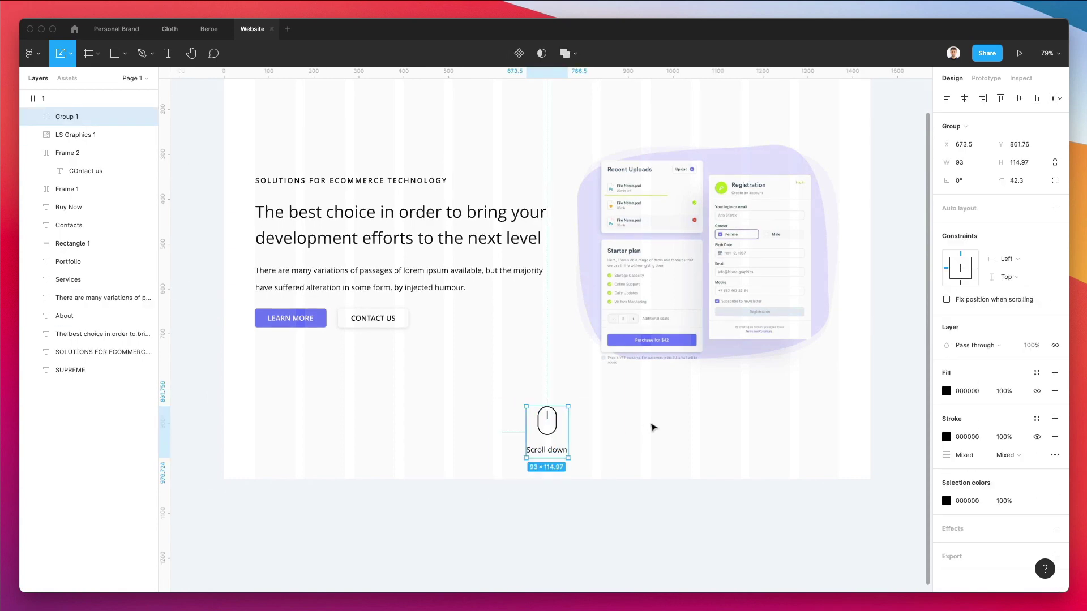
key(5)
click(654, 427)
scroll(654, 428, down, 5)
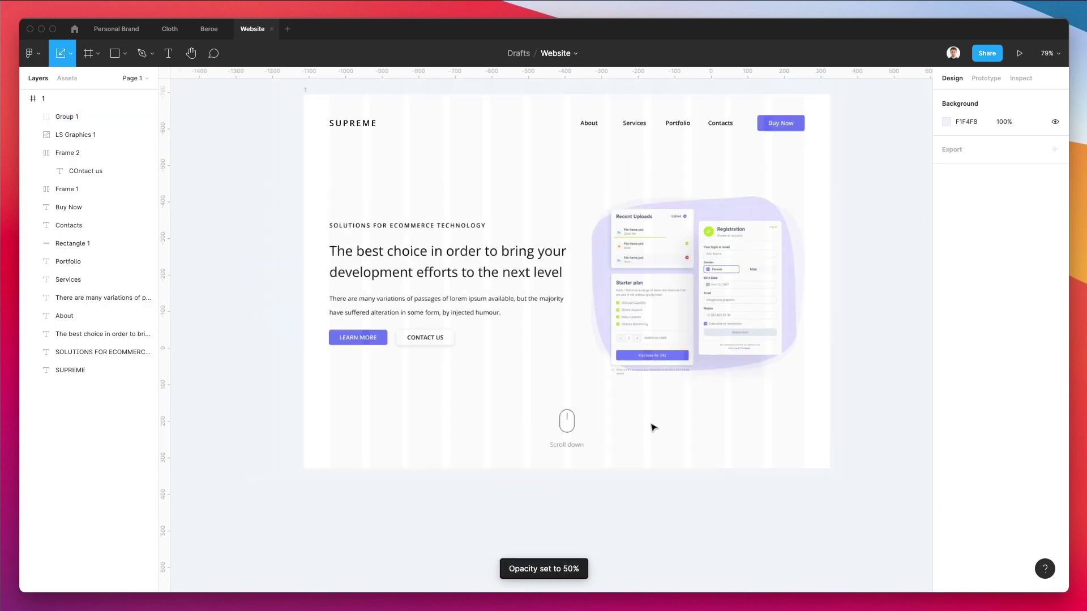
scroll(654, 427, up, 2)
scroll(654, 427, right, 1)
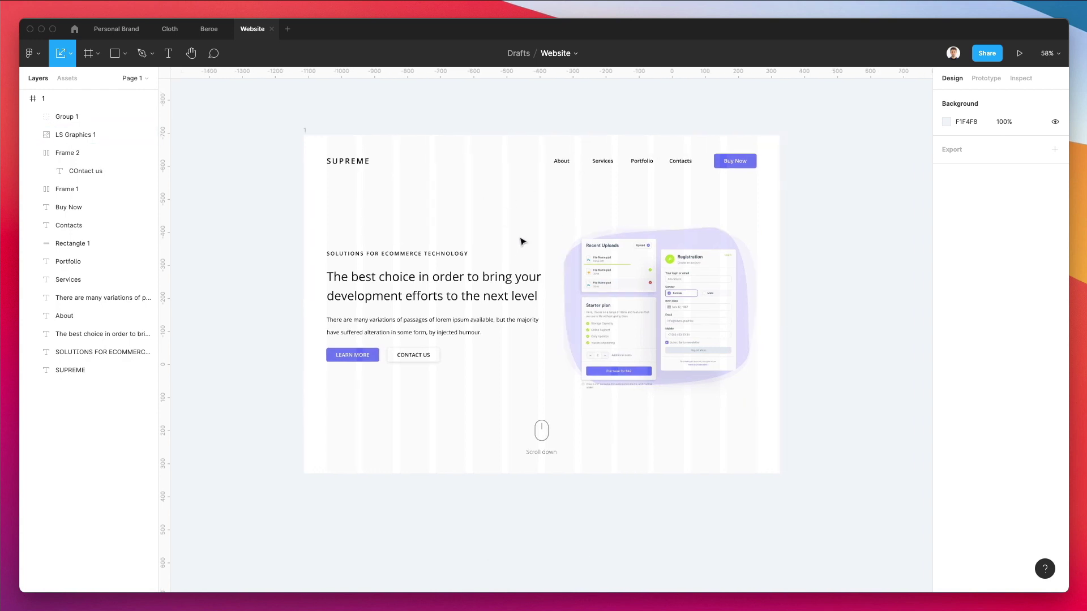
Duplicate hero frame 1 to the right as frame 2.
click(310, 136)
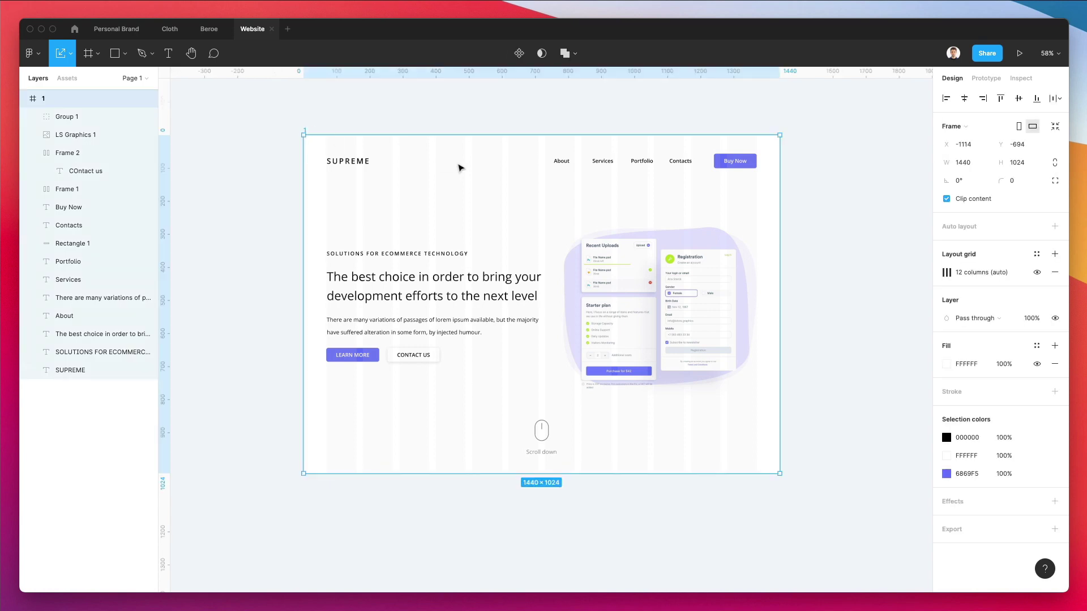
scroll(463, 169, down, 3)
alt+drag(463, 169, 823, 166)
scroll(823, 165, right, 3)
click(649, 93)
scroll(803, 170, up, 3)
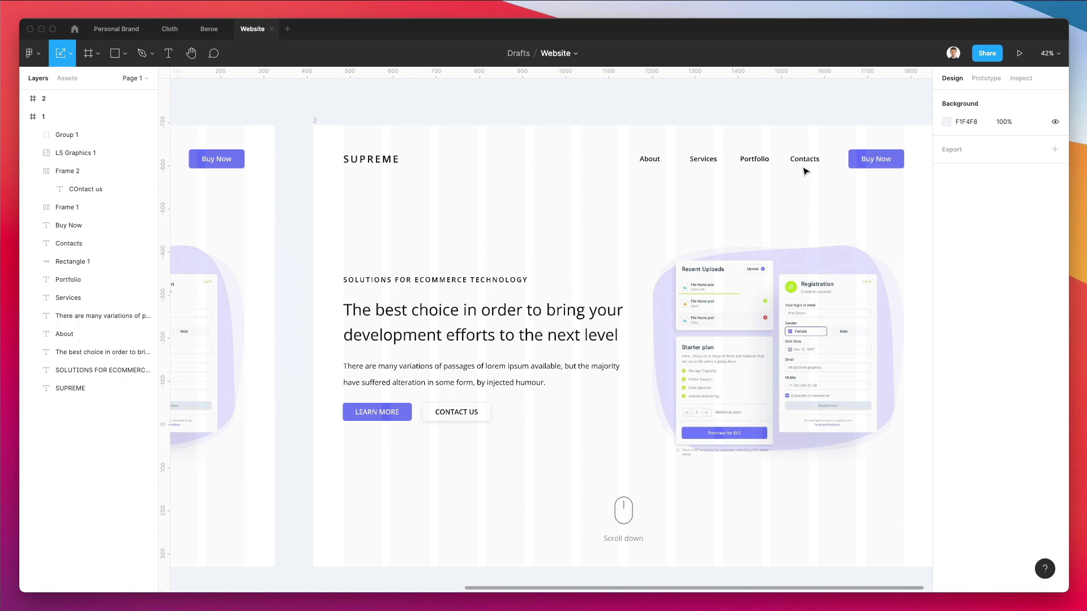
Turn frame 2's logo, nav links, hero texts and scroll icon white with the eyedropper.
drag(339, 142, 795, 185)
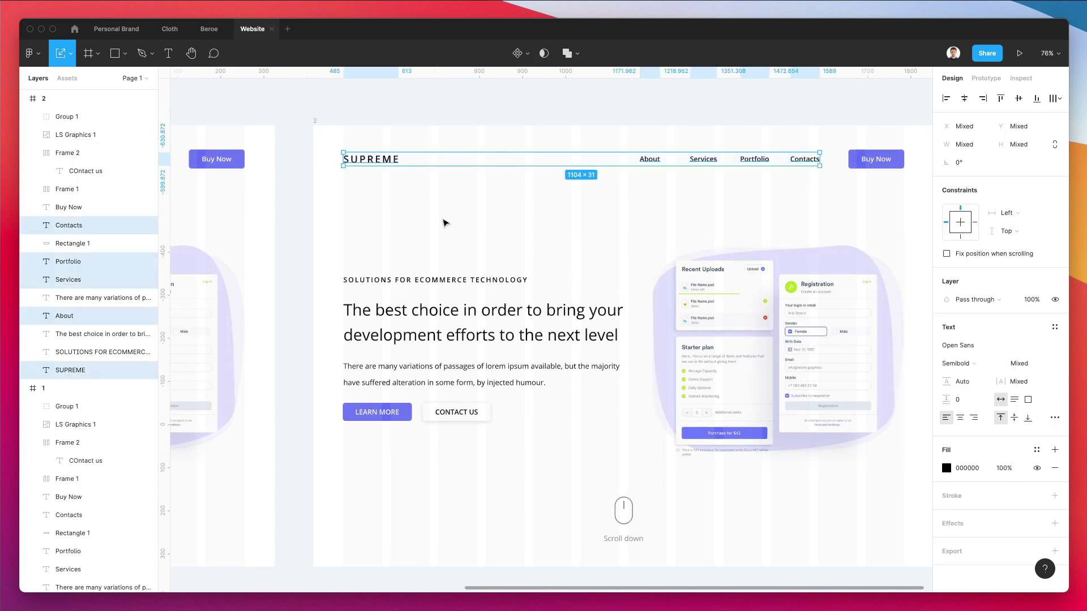
key(i)
click(333, 184)
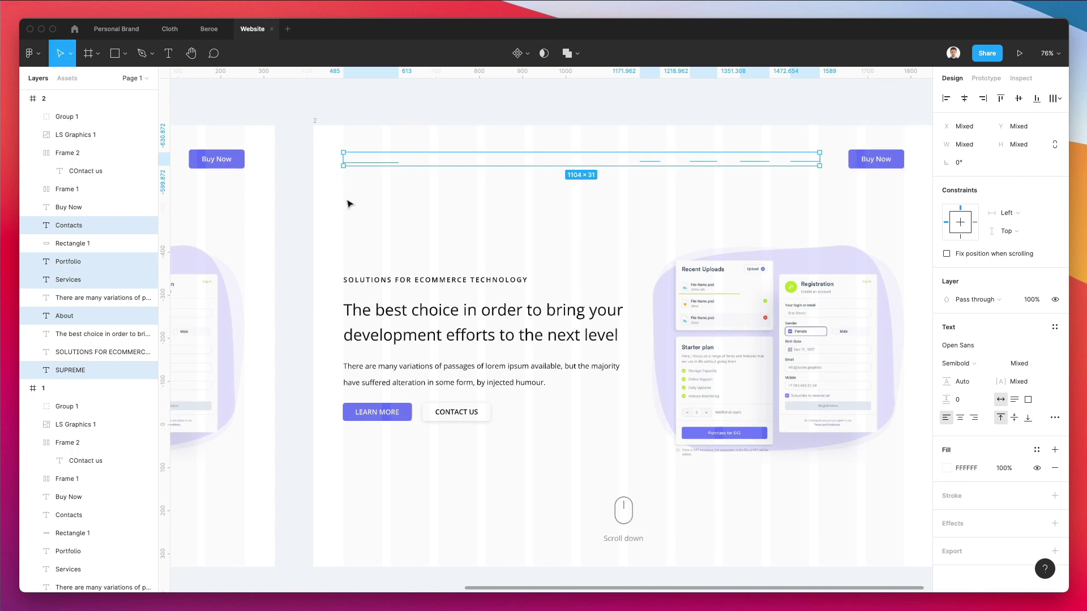
drag(360, 276, 636, 392)
key(i)
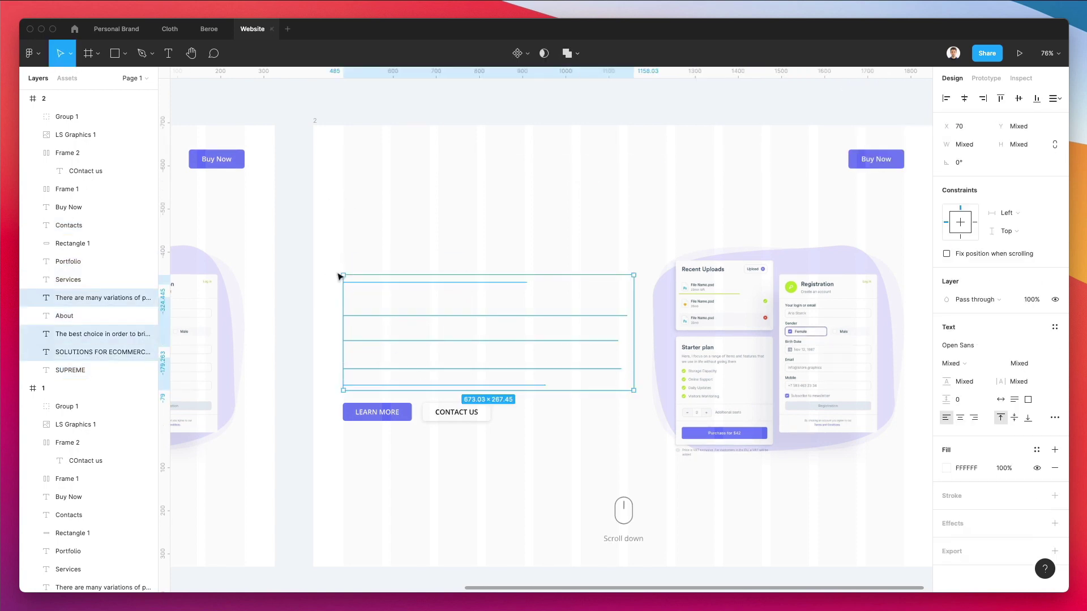
click(392, 251)
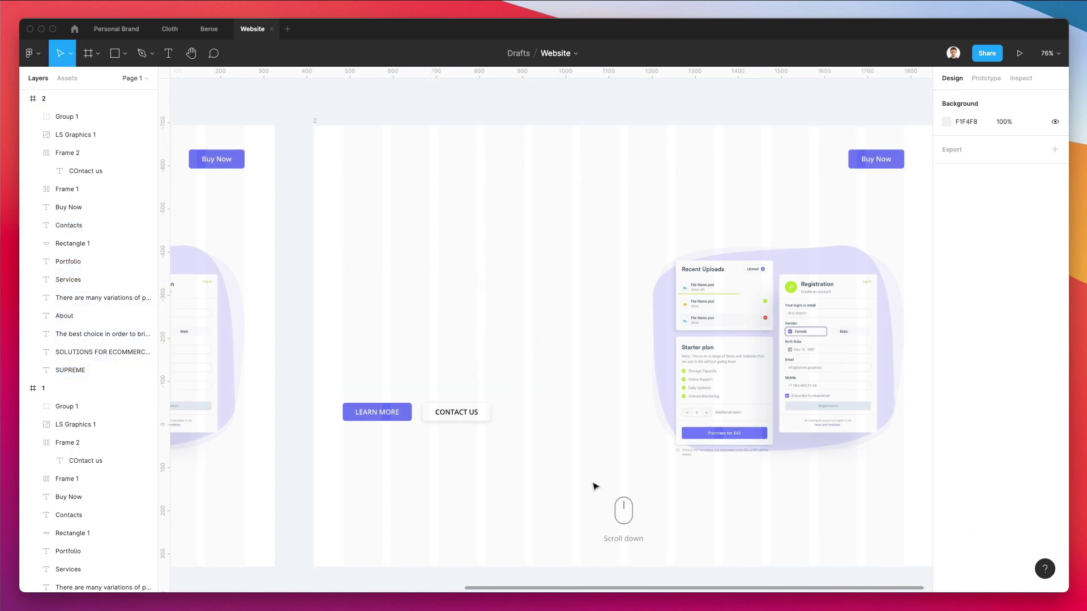
drag(594, 486, 653, 548)
key(i)
click(435, 484)
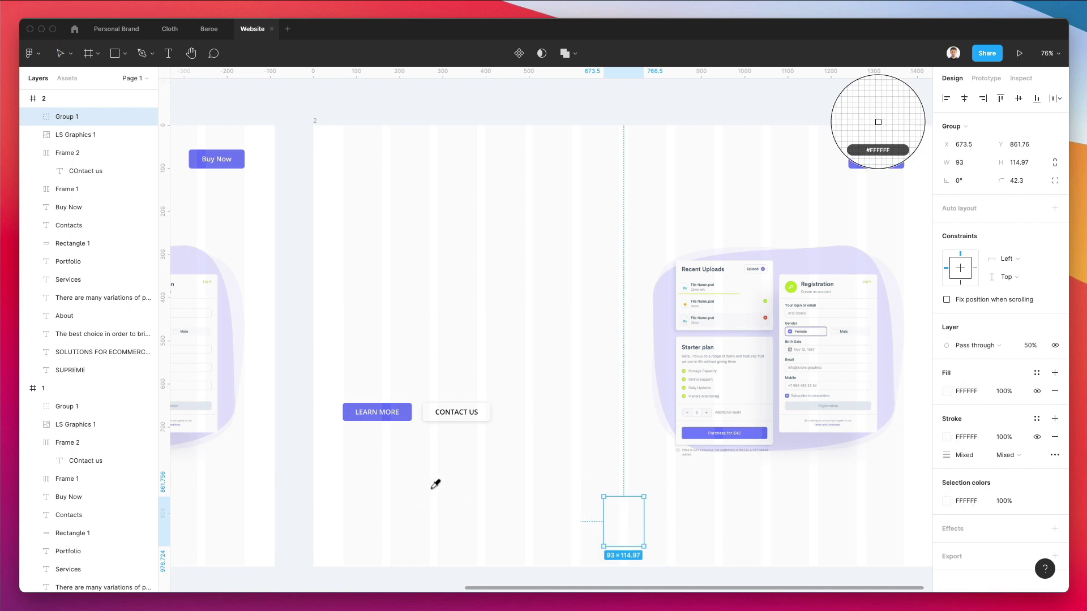
key(Escape)
click(542, 476)
Fill frame 2's background with the Buy Now purple 6869F5.
scroll(547, 424, right, 2)
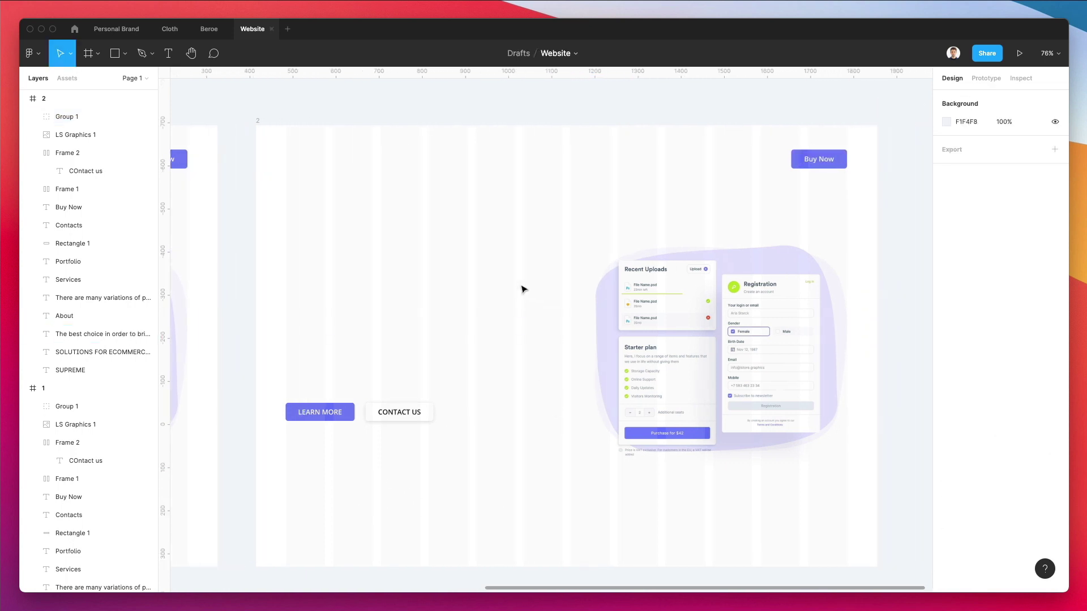
click(255, 123)
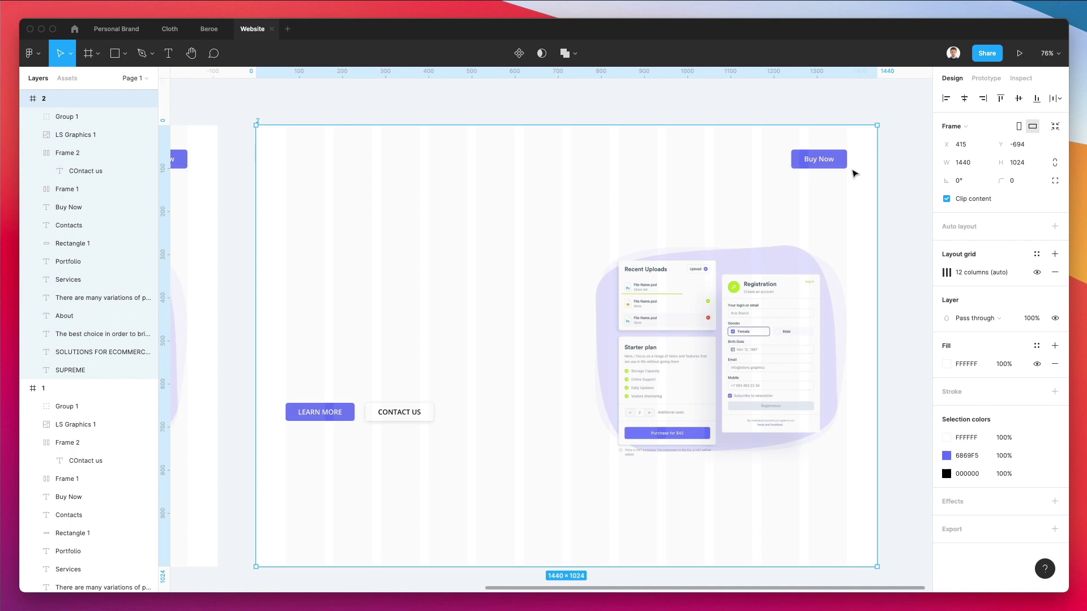
key(i)
click(794, 164)
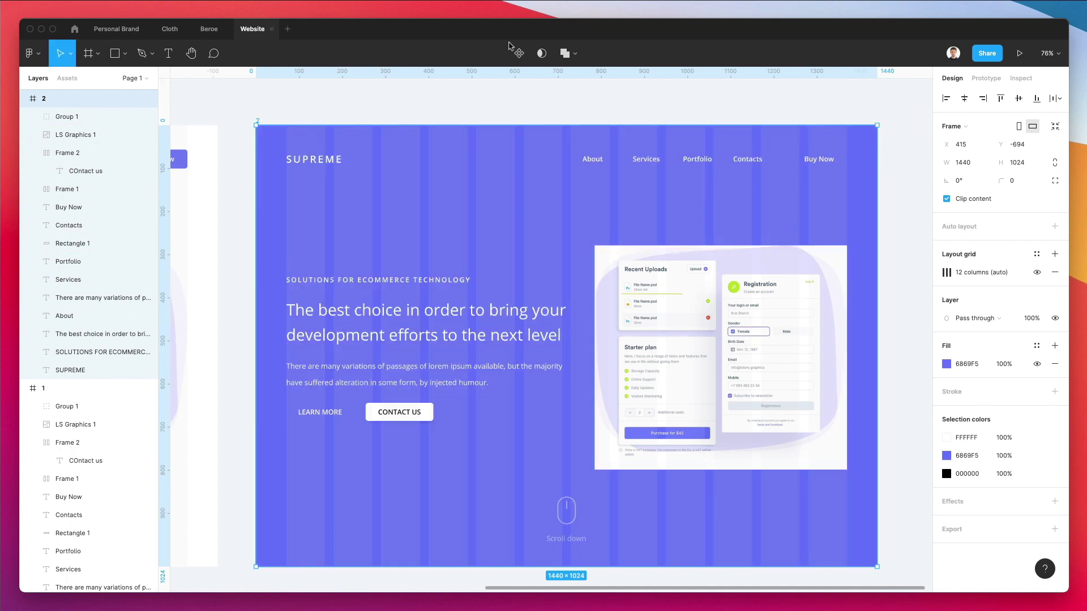
Sample screenshot greens: light green CEEB81 for LEARN MORE and lime A6E421 for Buy Now.
click(581, 104)
click(351, 417)
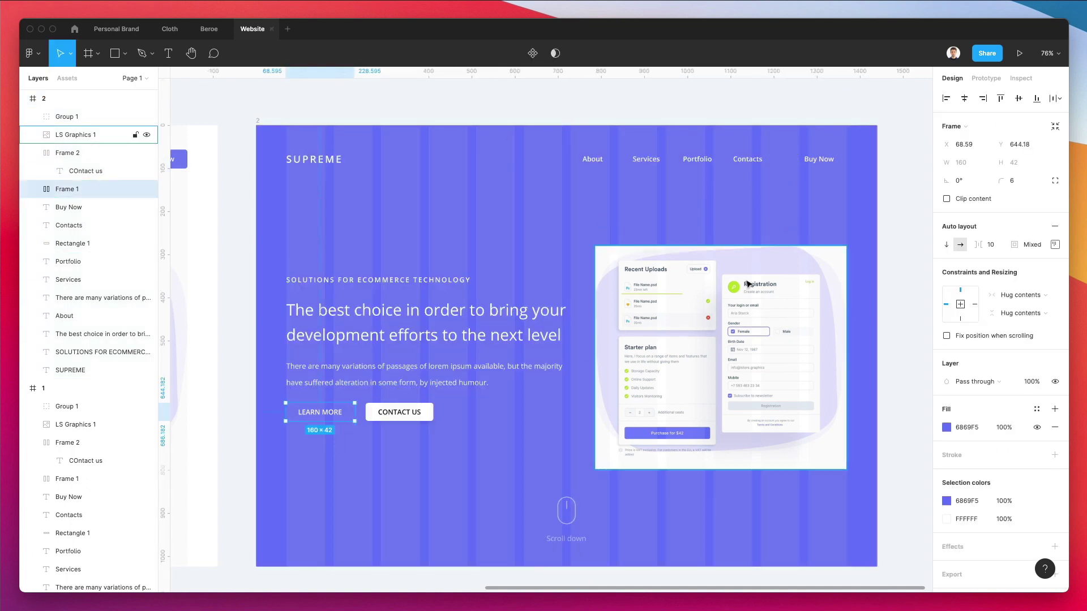
key(i)
click(731, 283)
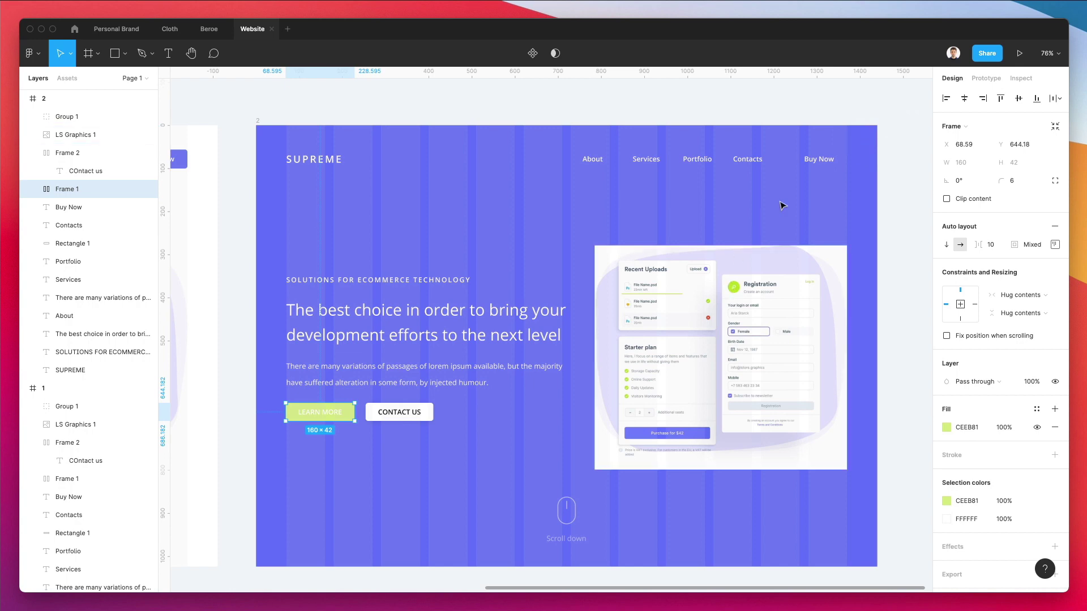
click(810, 159)
key(i)
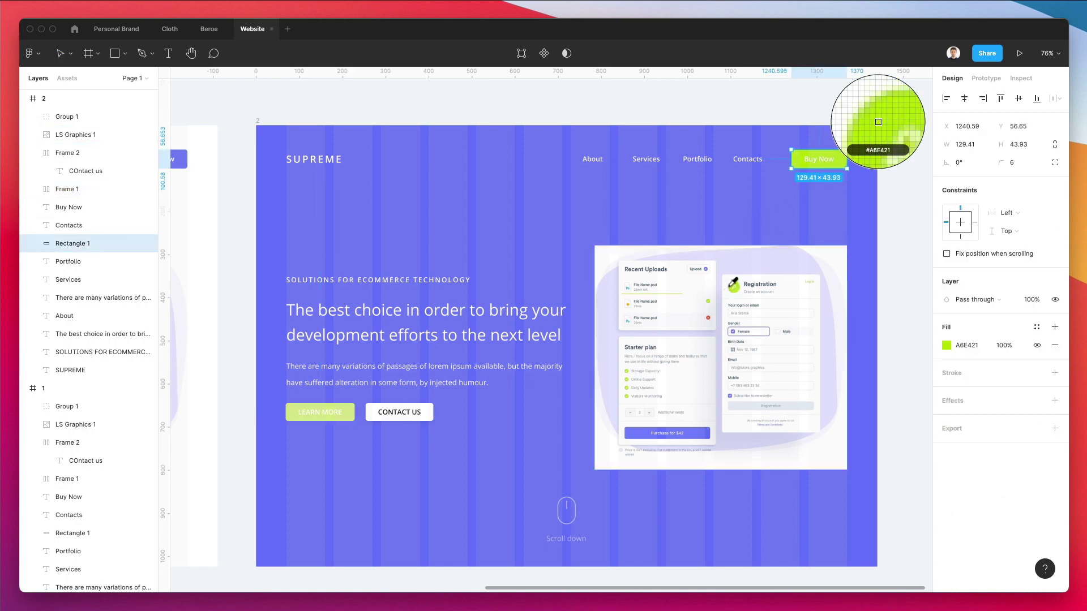
click(767, 287)
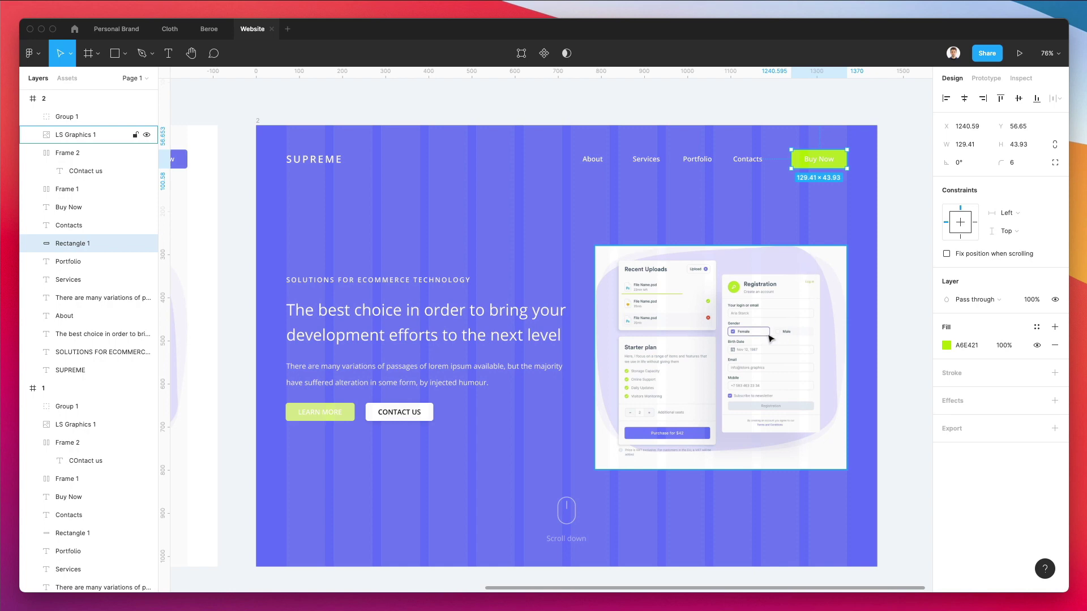
click(791, 302)
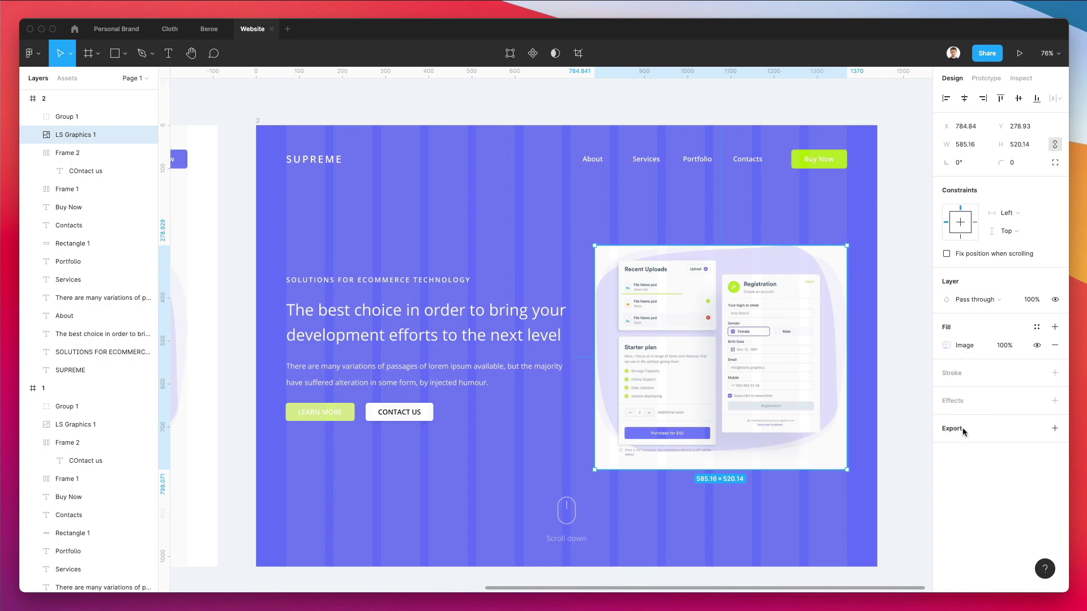
Export LS Graphics 1 as a 1x JPG to the Desktop.
click(1054, 428)
click(1021, 446)
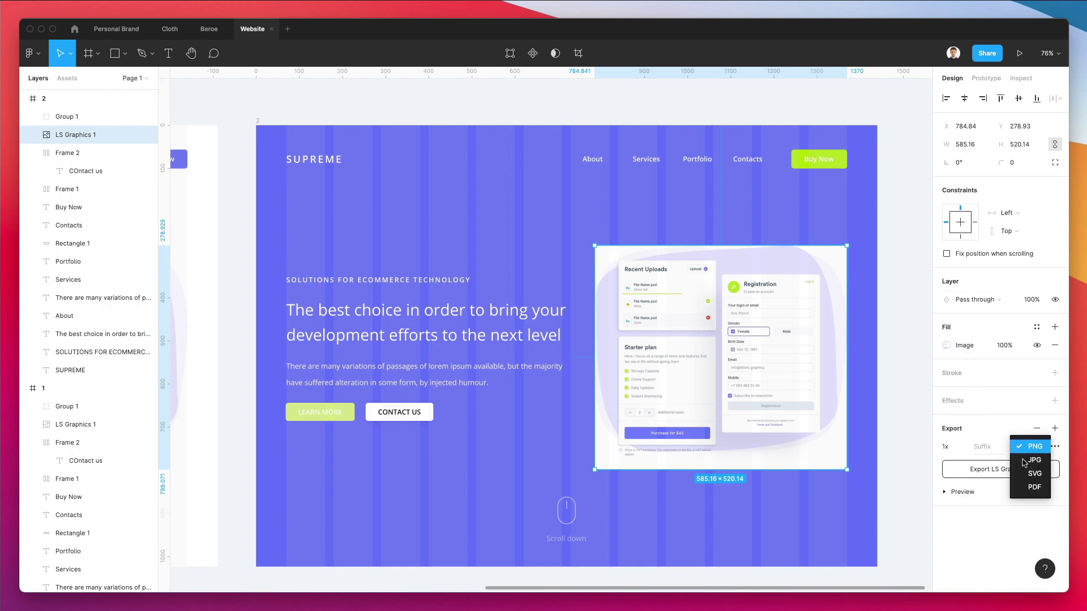
click(1026, 459)
click(996, 469)
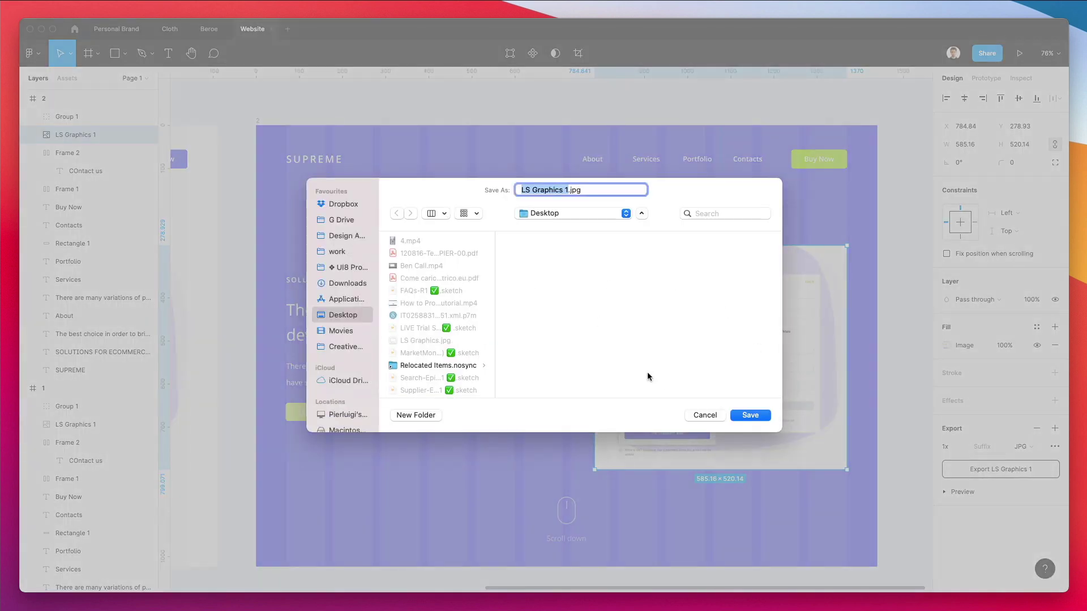
key(Return)
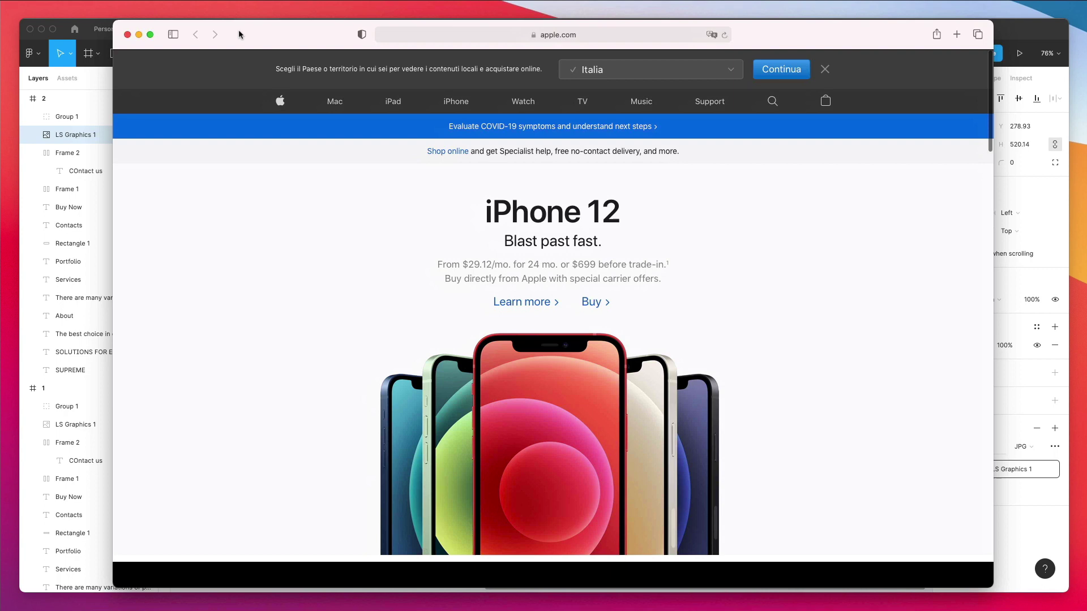
Load remove.bg in Safari, upload LS Graphics 1.jpg, then move the browser aside to Figma.
click(436, 35)
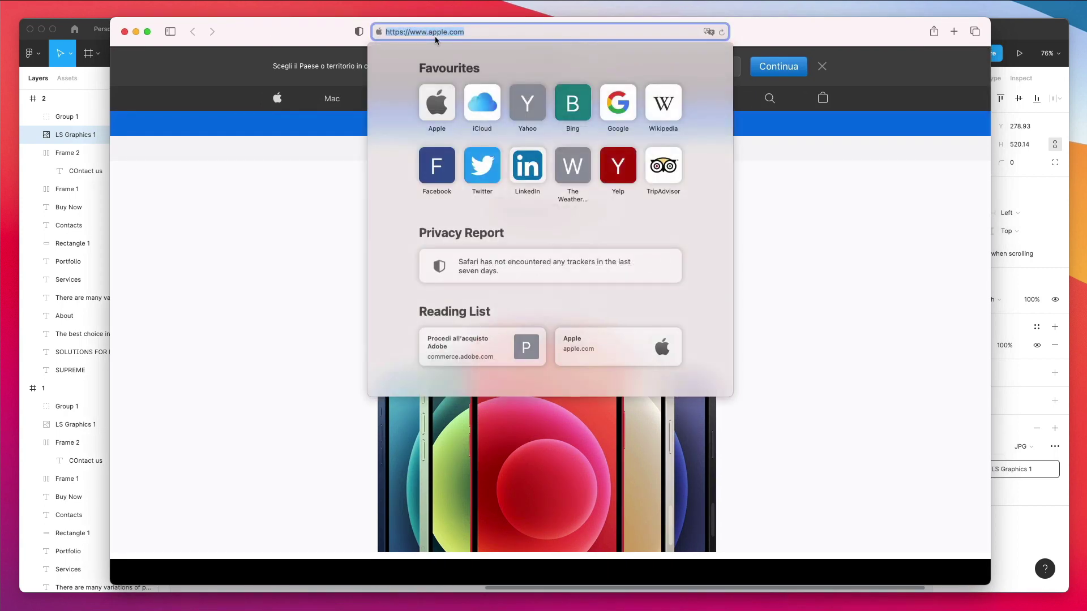
key(BackSpace)
text(remove)
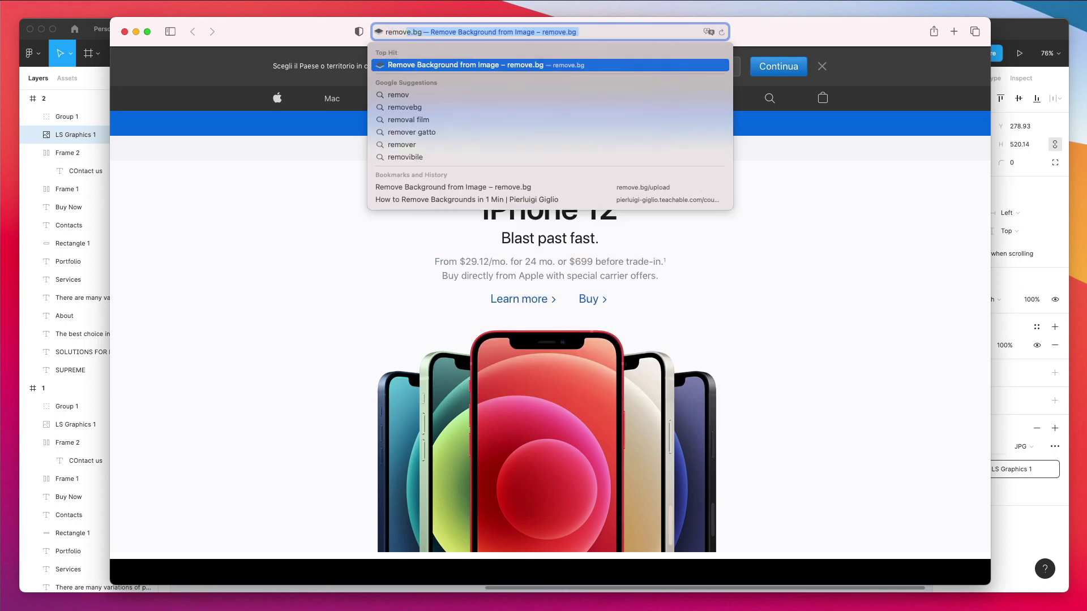
key(Return)
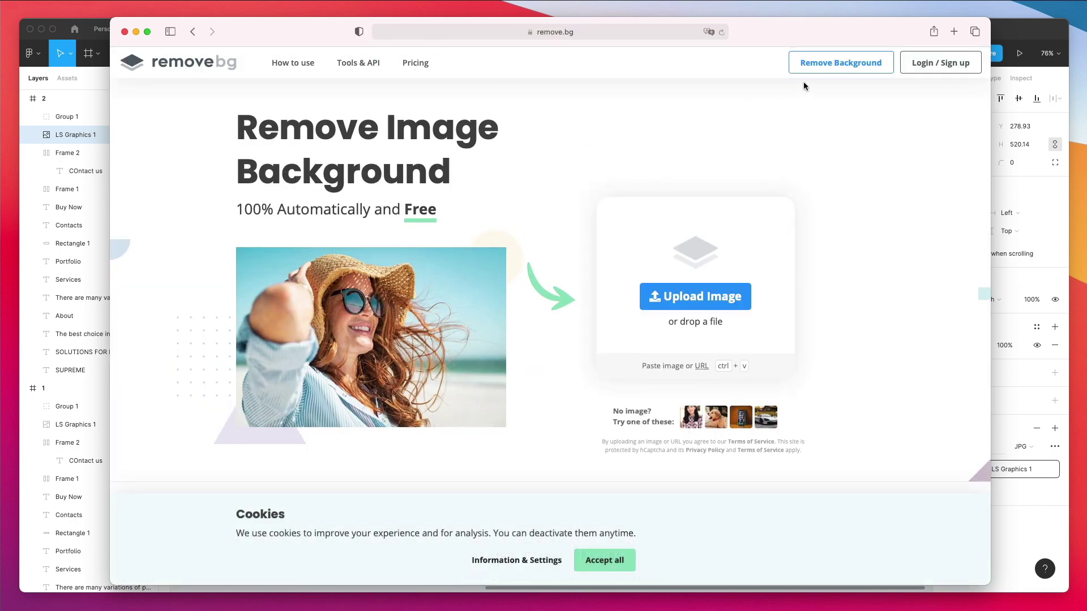
drag(909, 24, 909, 17)
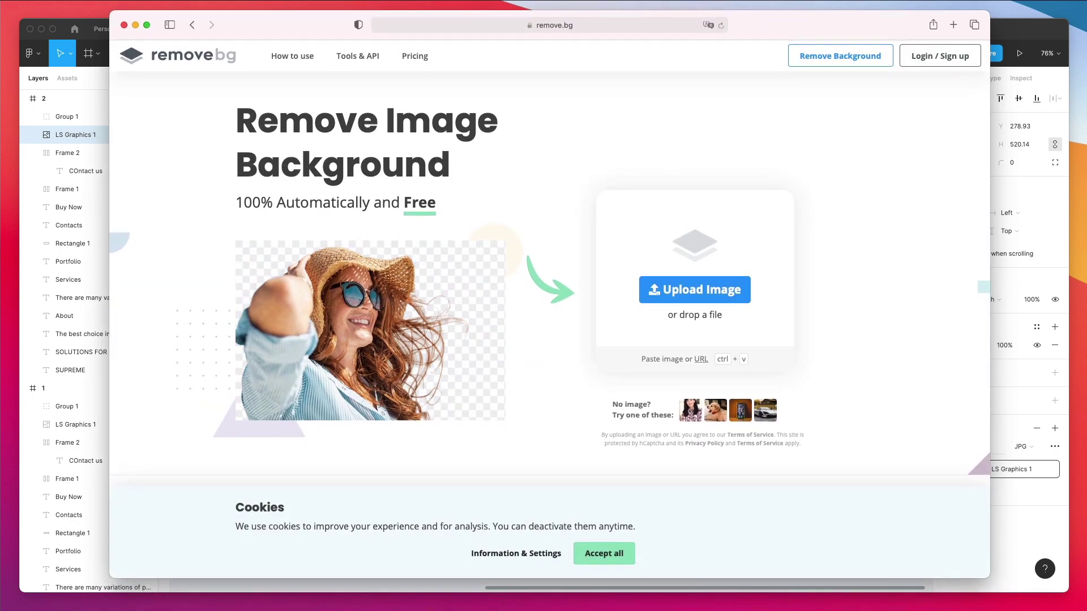
drag(577, 280, 788, 325)
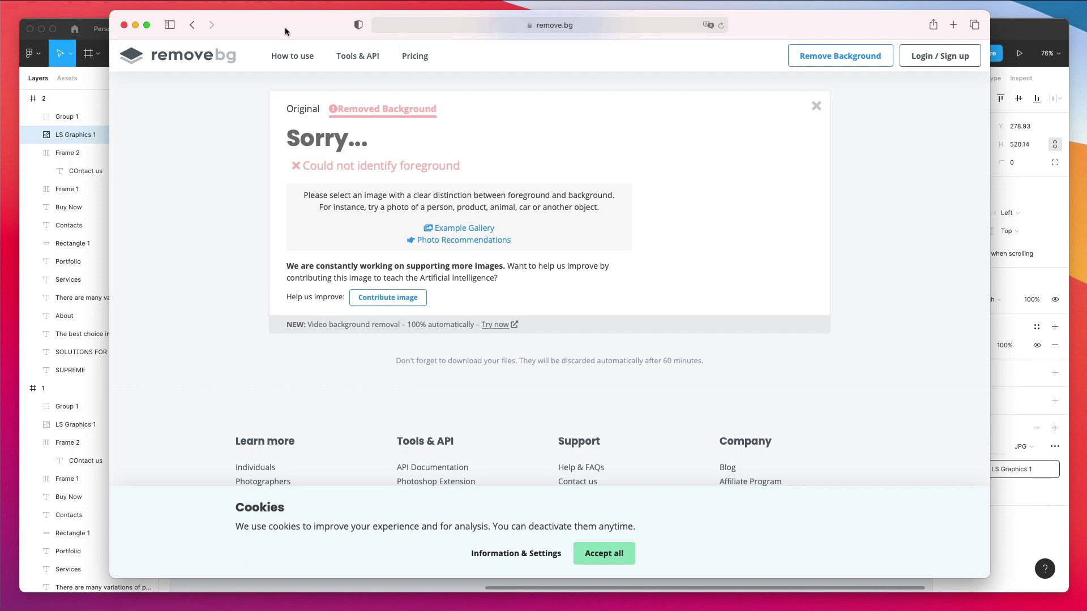
drag(287, 28, 295, 608)
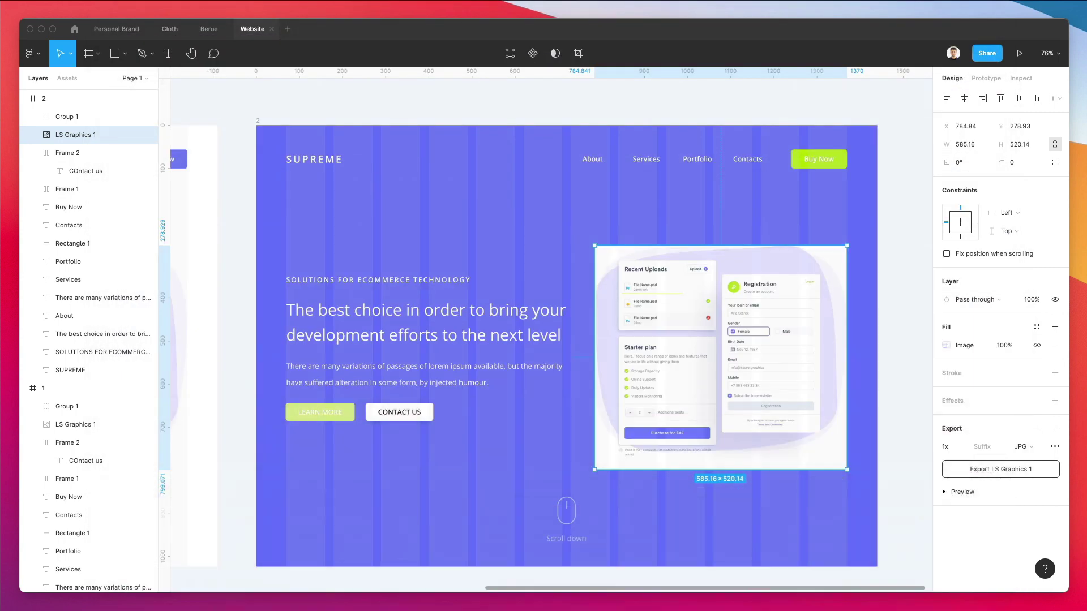
click(524, 112)
scroll(524, 112, down, 5)
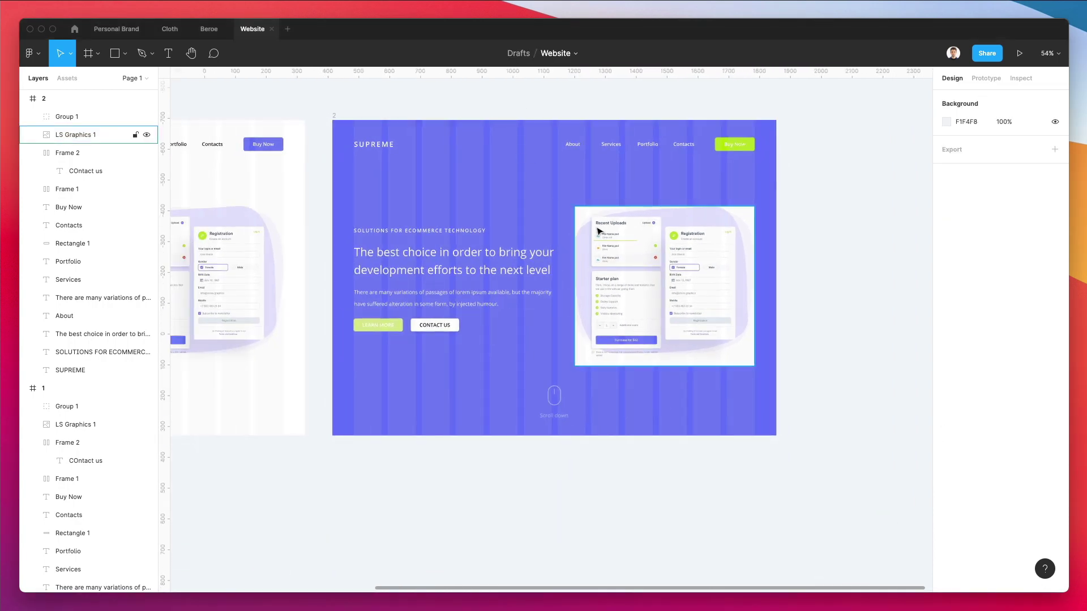
scroll(669, 324, up, 10)
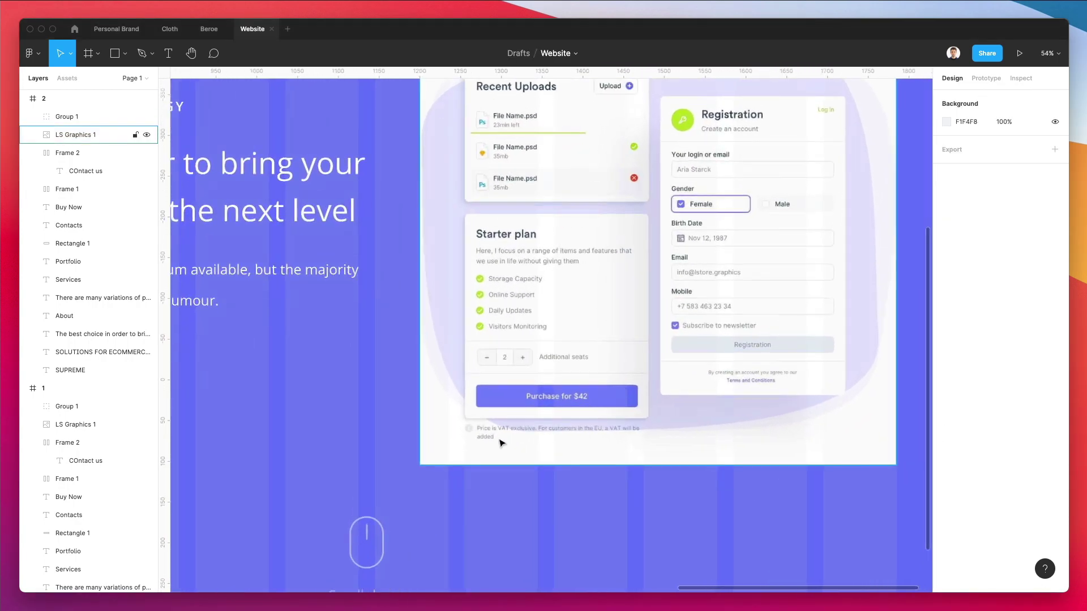
scroll(474, 425, down, 10)
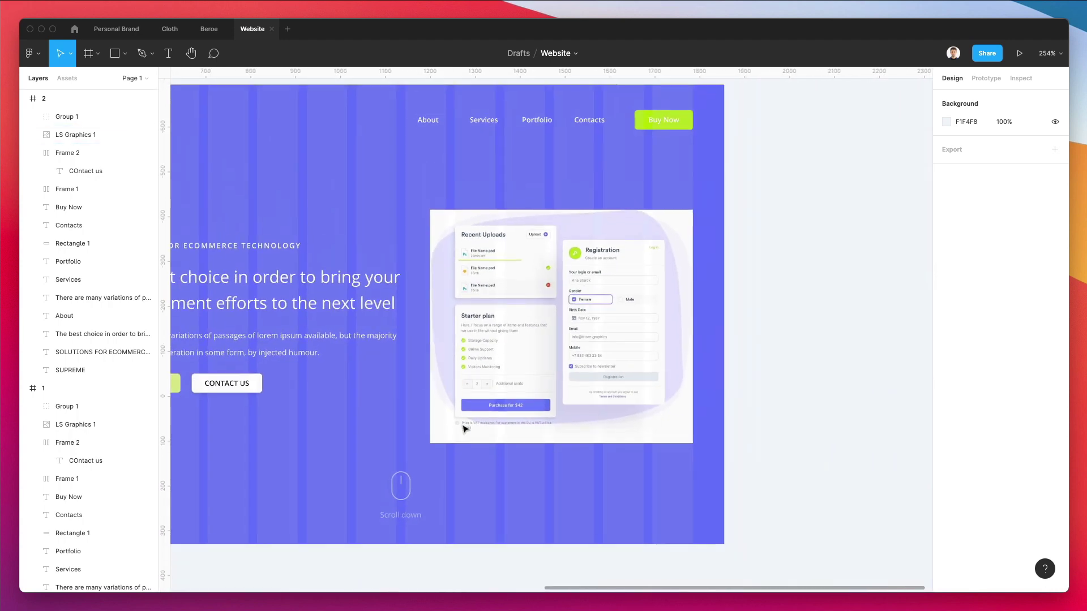
Change the shared A6E421 button green to a brighter lime 8DCE00 and copy its hex.
scroll(462, 428, down, 1)
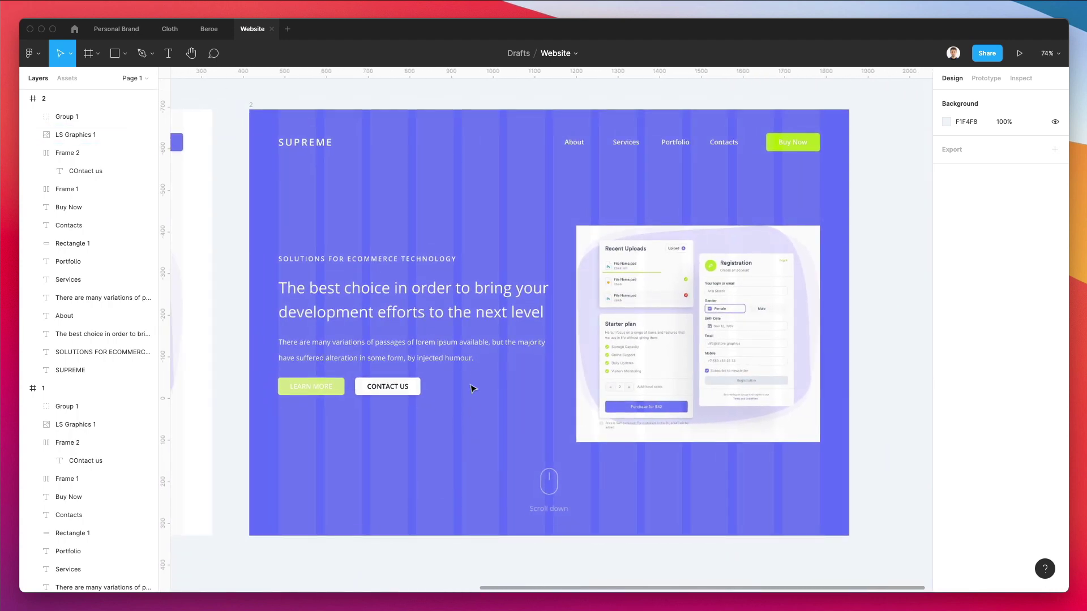
click(325, 385)
scroll(345, 387, up, 2)
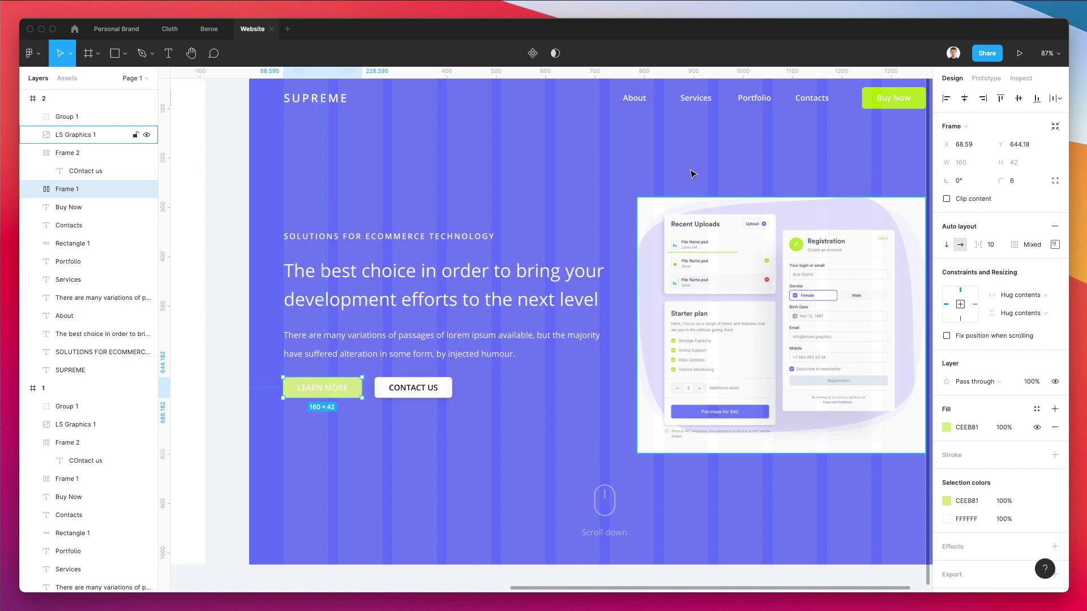
shift+click(883, 91)
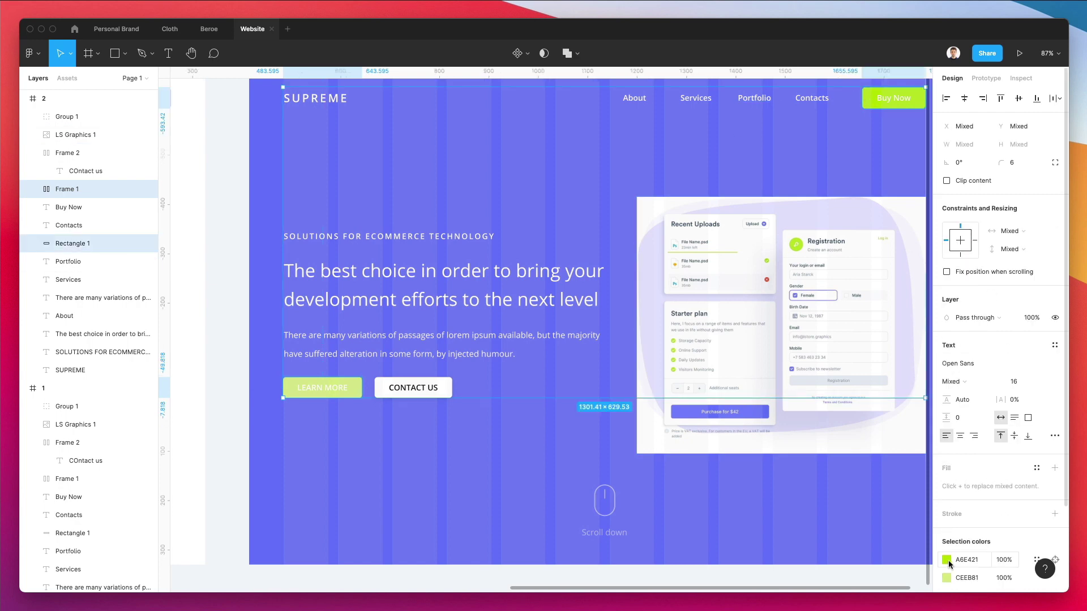
scroll(946, 561, down, 3)
click(946, 485)
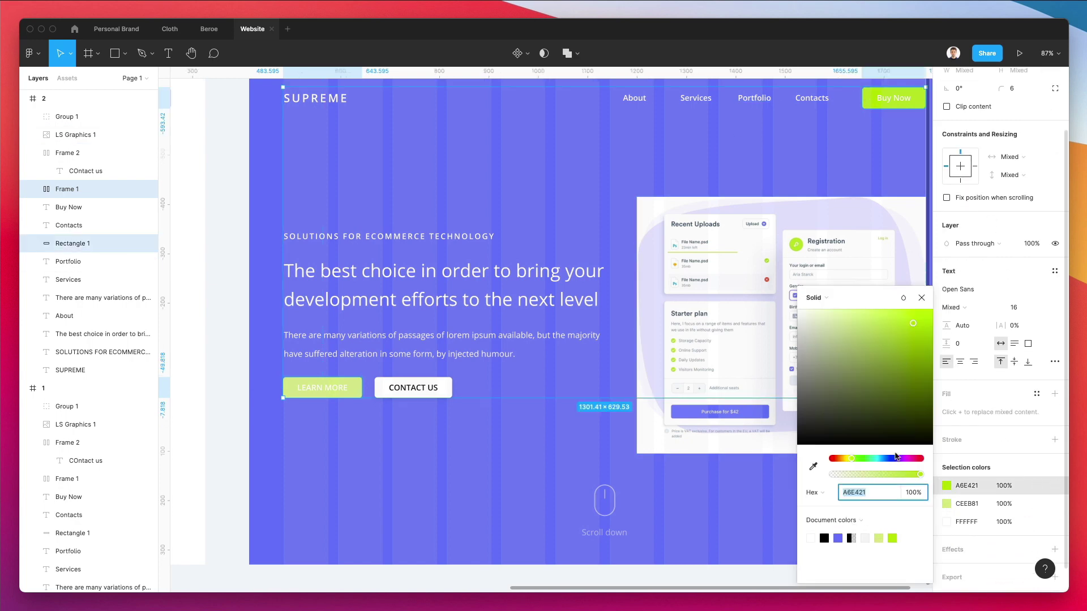
drag(901, 327, 965, 331)
key(i)
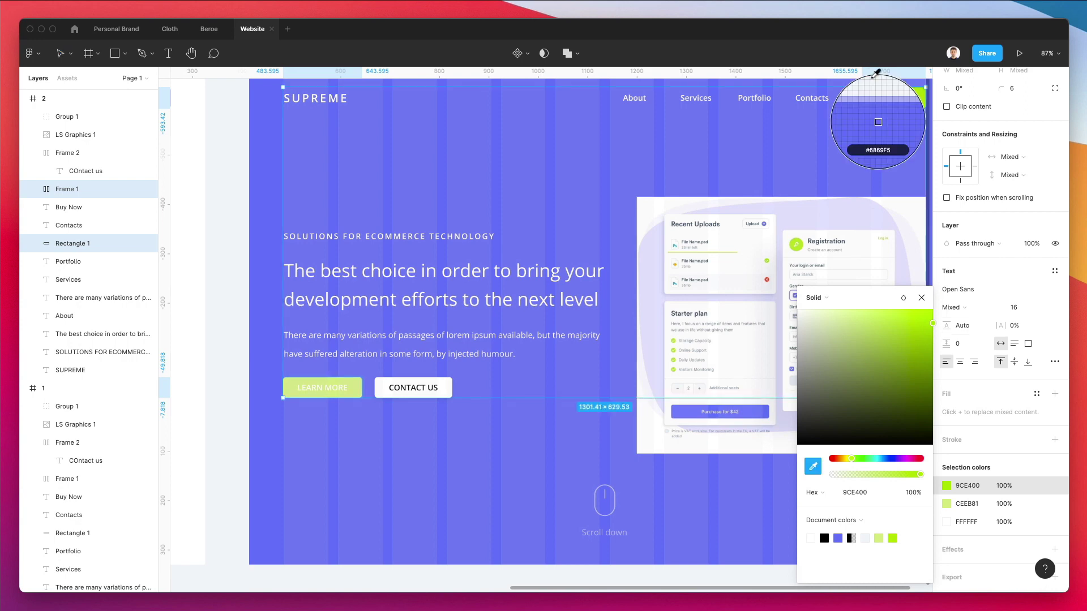
click(877, 96)
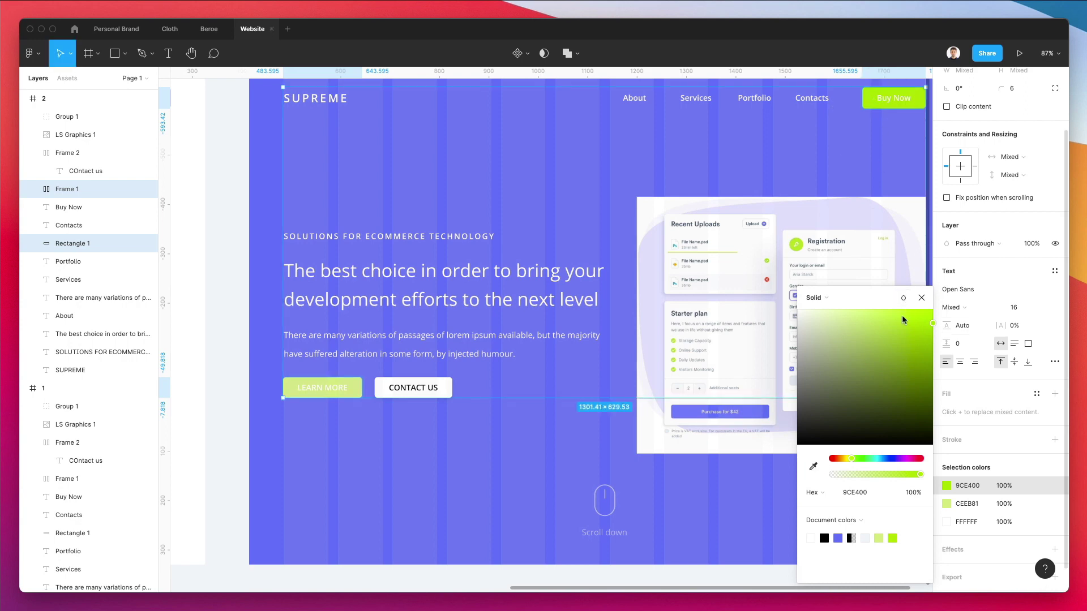
drag(931, 326, 946, 341)
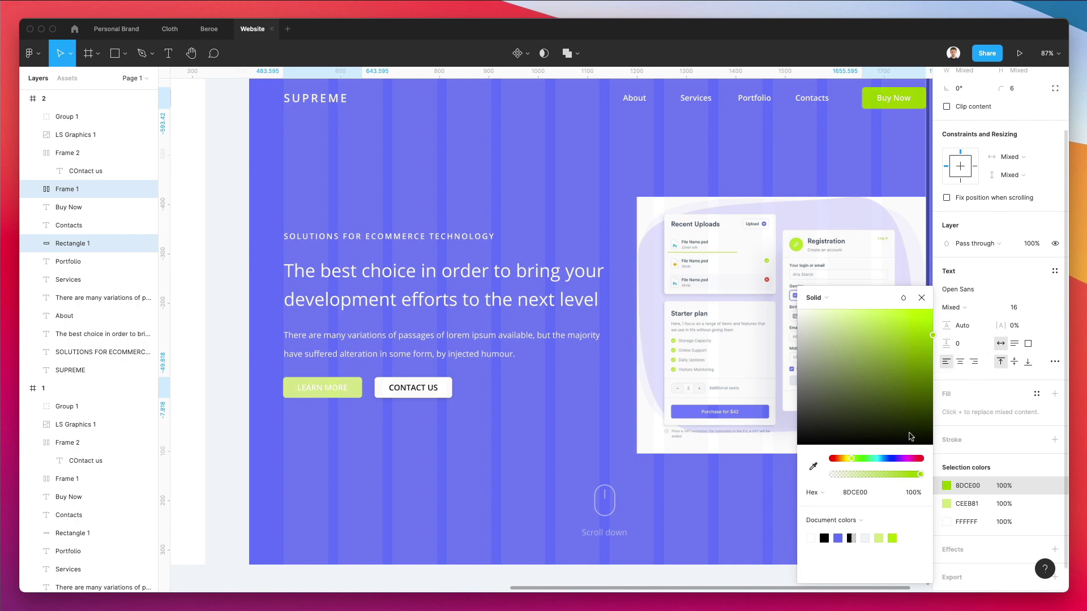
click(854, 492)
key(ctrl+c)
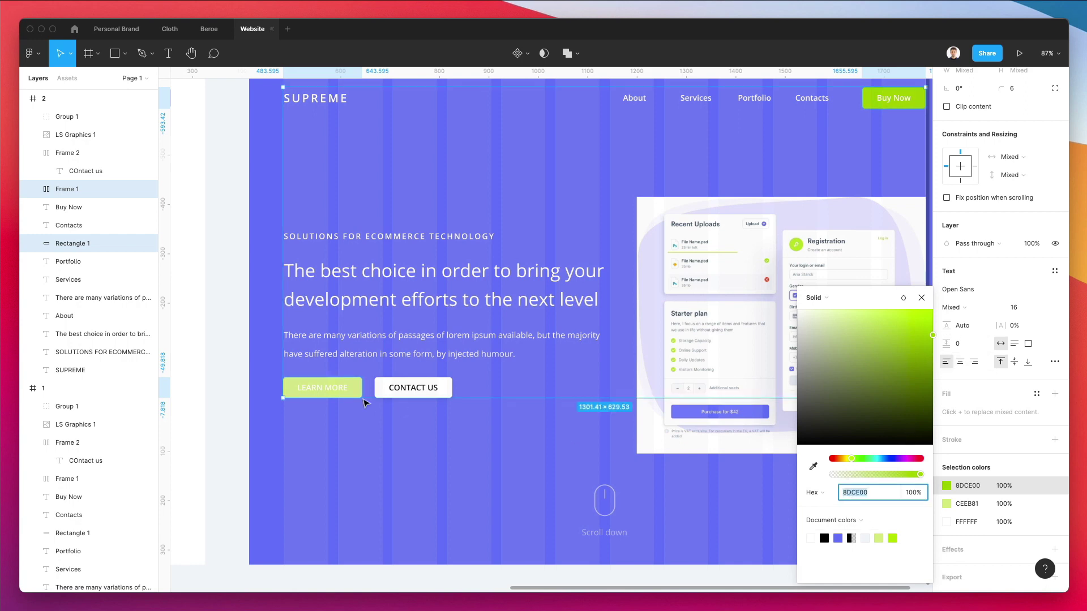
click(317, 383)
click(292, 382)
click(236, 379)
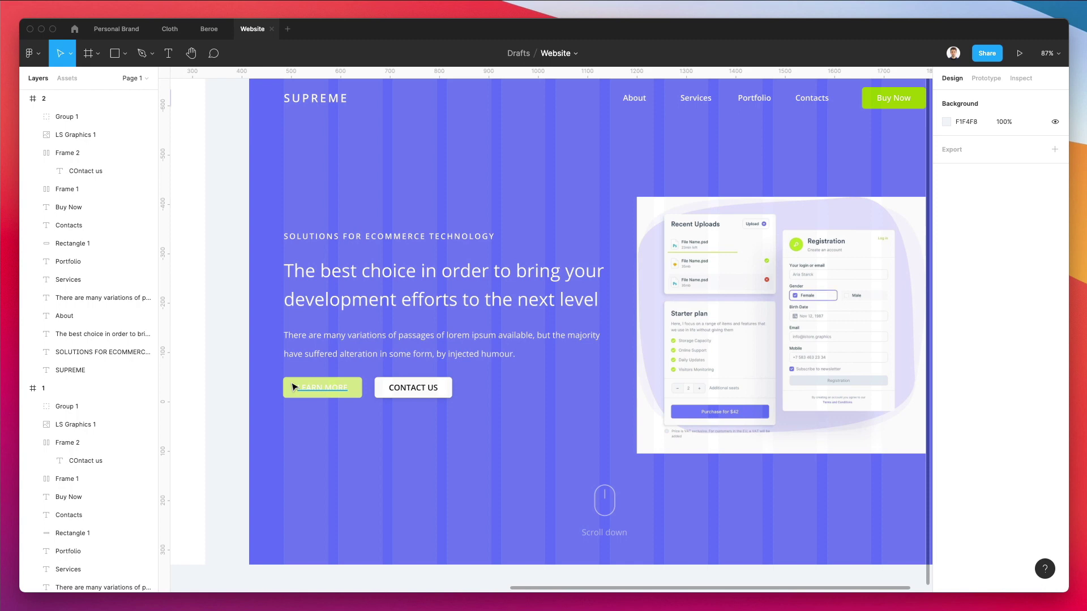
Paste 8DCE00 into the LEARN MORE button's fill colour.
click(317, 387)
click(968, 427)
key(ctrl+v)
key(Return)
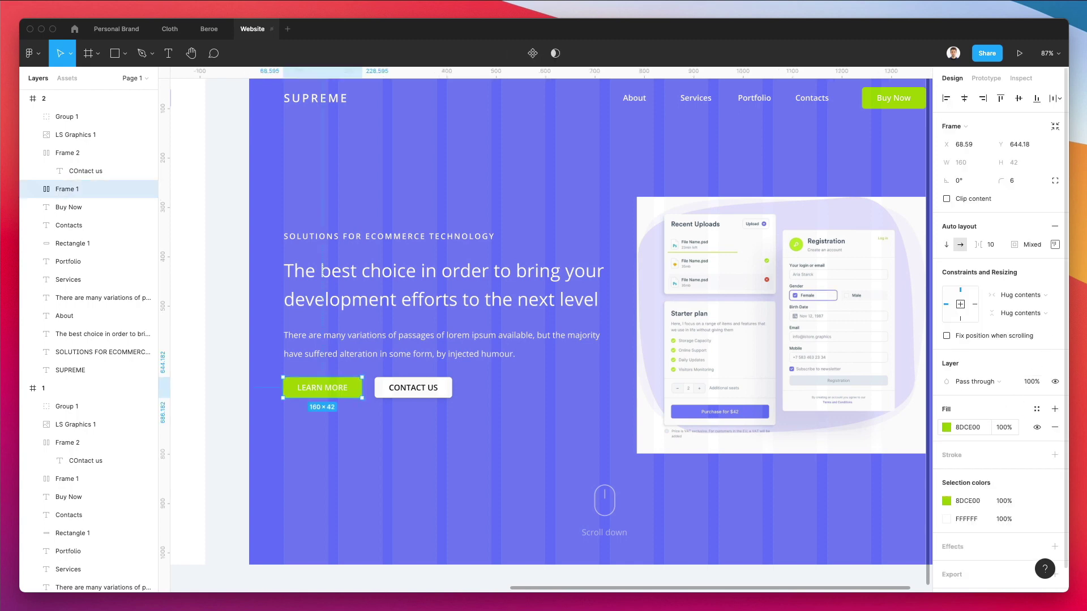
scroll(469, 252, down, 2)
click(605, 92)
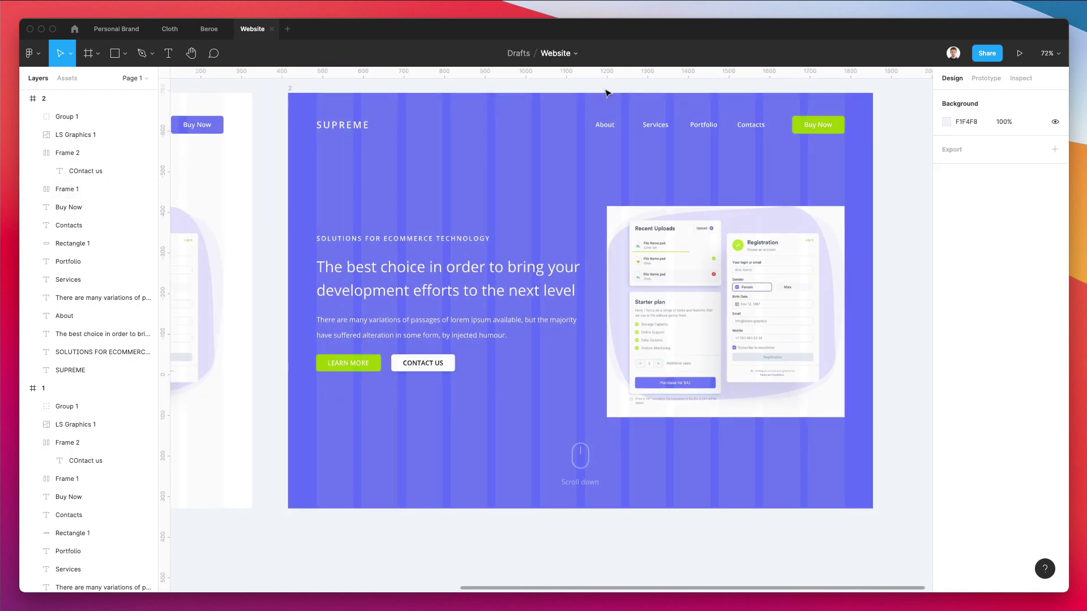
Round the corners of frame 2's product image to radius 78.
scroll(606, 92, down, 1)
click(85, 135)
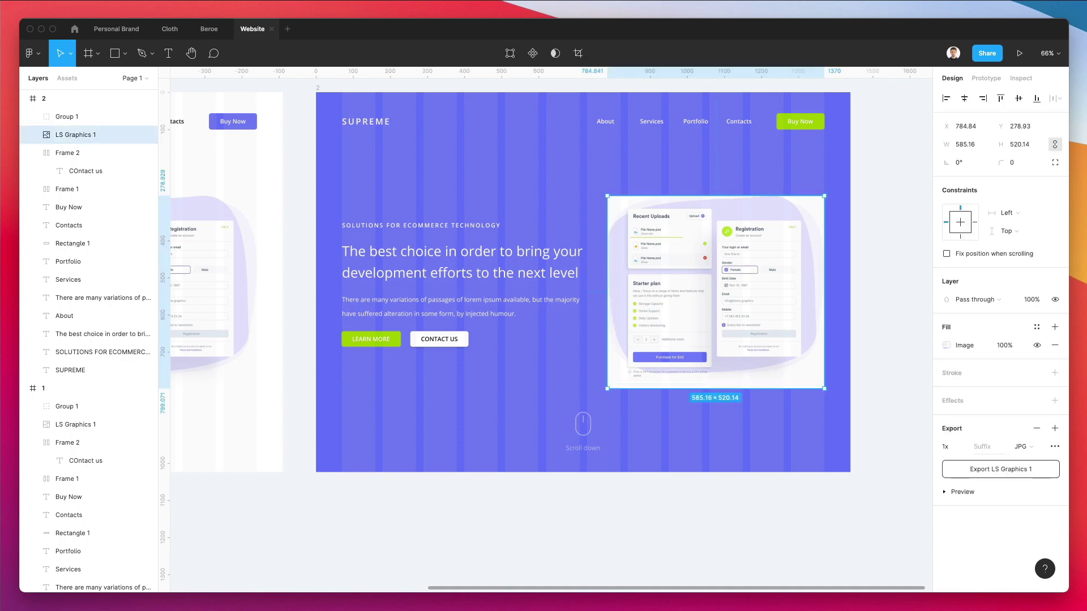
drag(1009, 168, 886, 98)
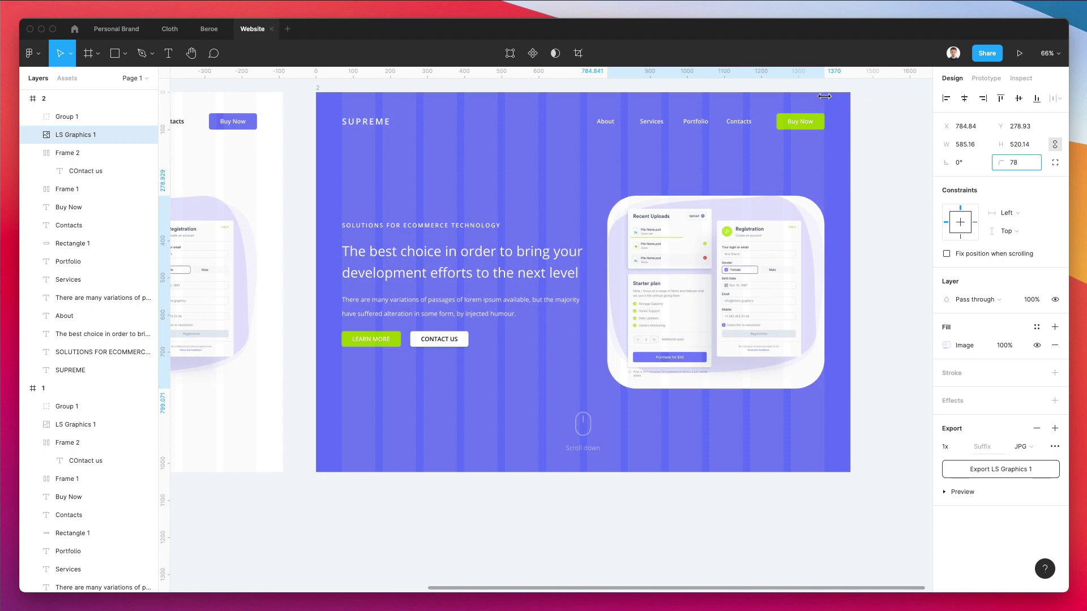
click(907, 154)
Alt-drag purple frame 2 to the right to create frame 3.
scroll(859, 157, down, 5)
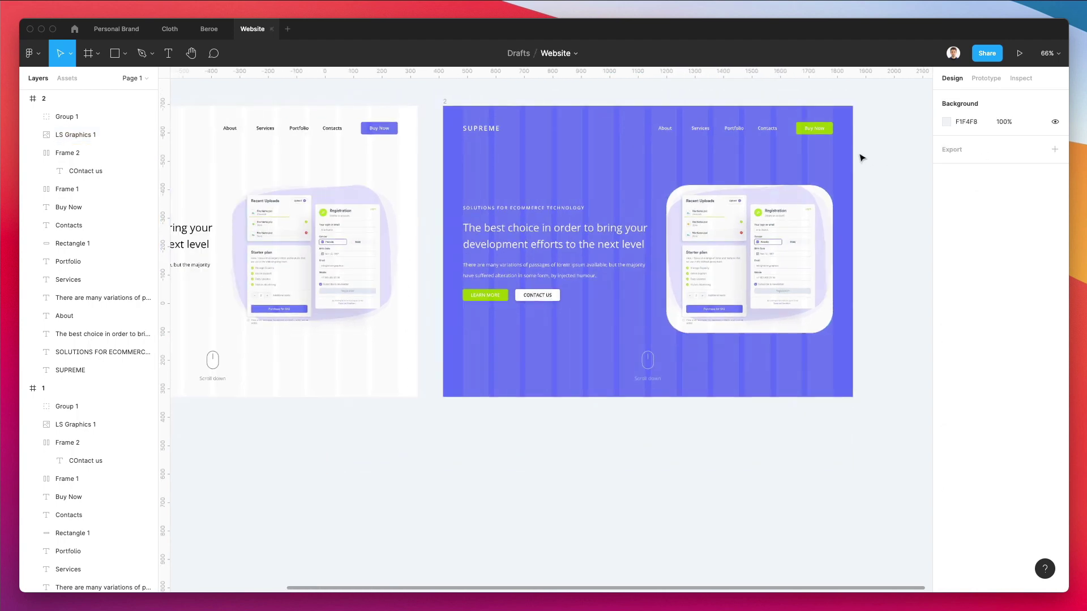
click(409, 178)
drag(474, 230, 891, 225)
Nudge frame 3 slightly further away from frame 2.
scroll(828, 231, right, 5)
drag(656, 242, 672, 240)
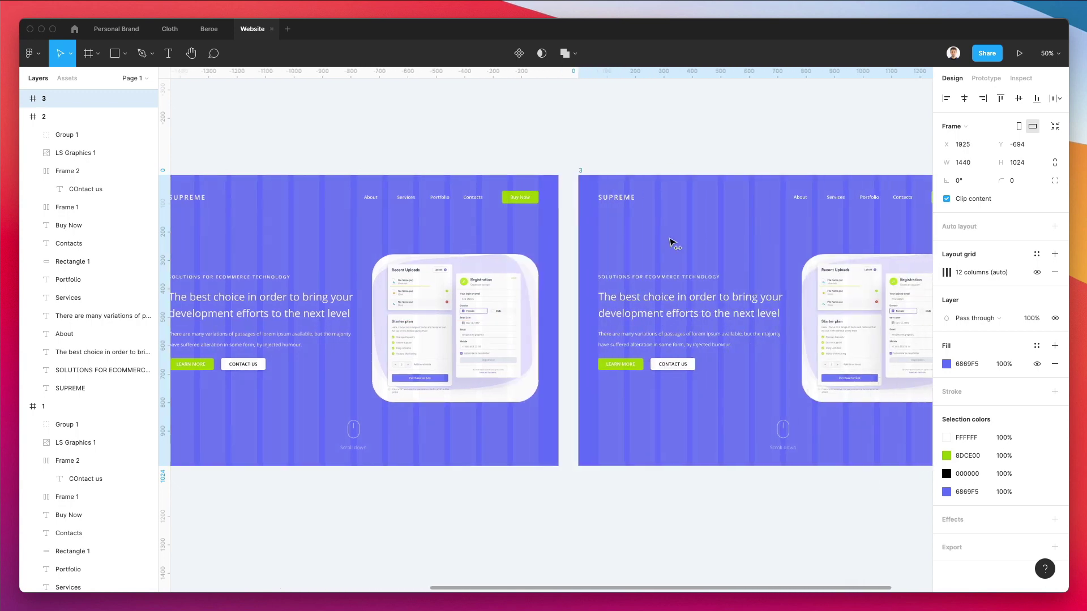
scroll(667, 240, right, 5)
scroll(631, 161, up, 3)
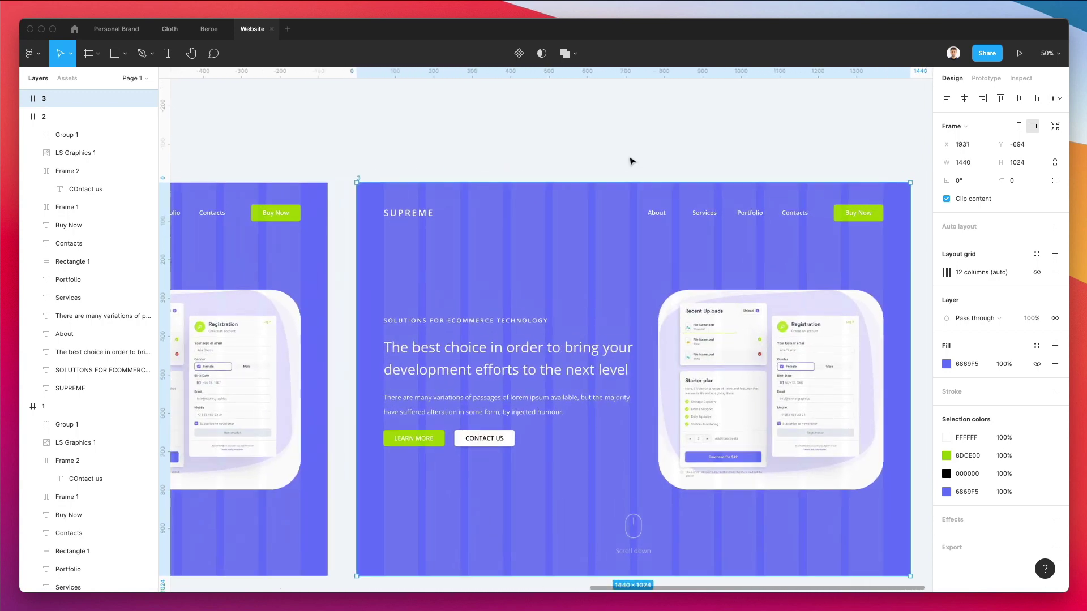
click(631, 163)
scroll(631, 163, down, 3)
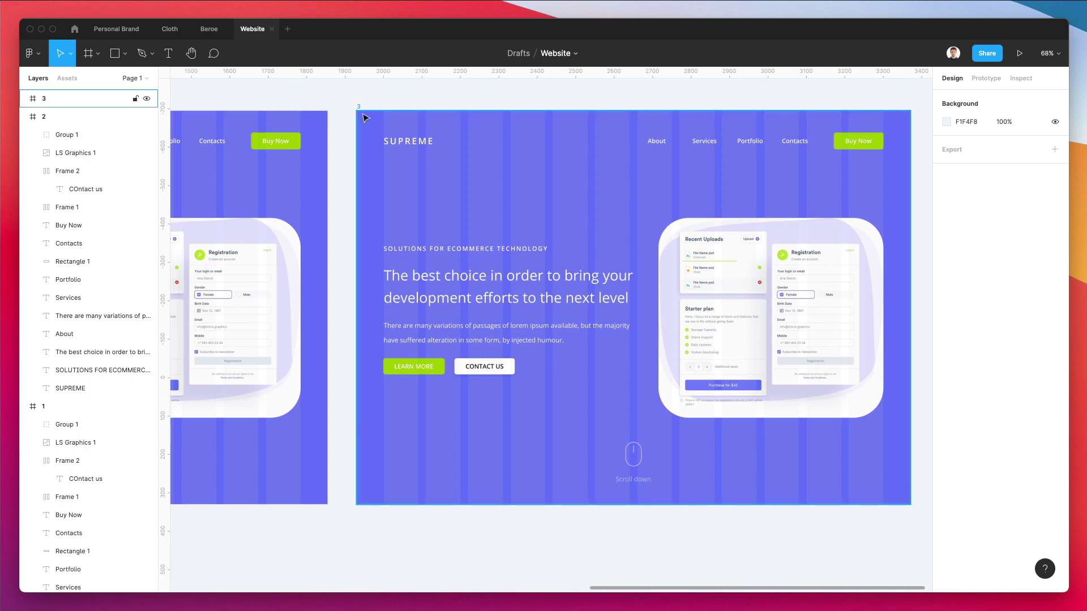
Change frame 3's background fill from solid to a linear gradient.
click(363, 112)
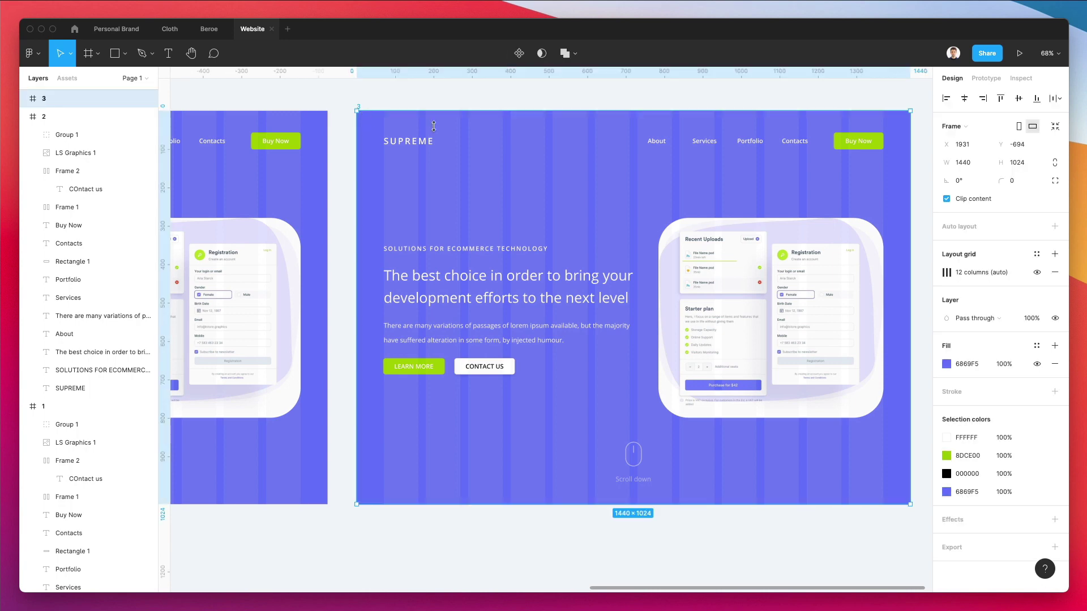
click(944, 363)
click(822, 300)
click(837, 312)
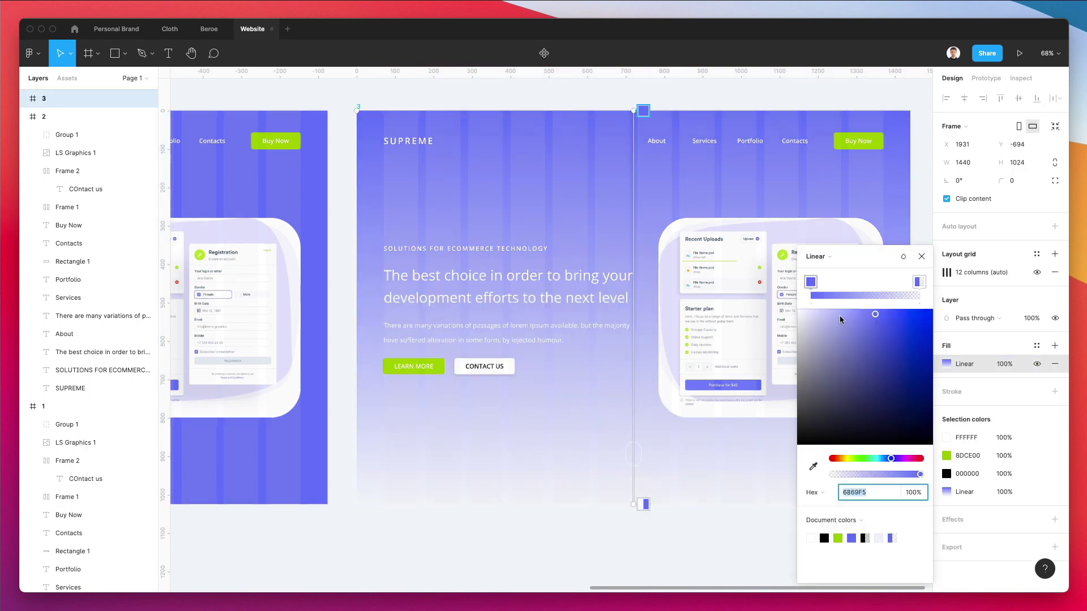
mouse_move(632, 505)
mouse_down()
mouse_move(634, 519)
mouse_move(627, 503)
mouse_up()
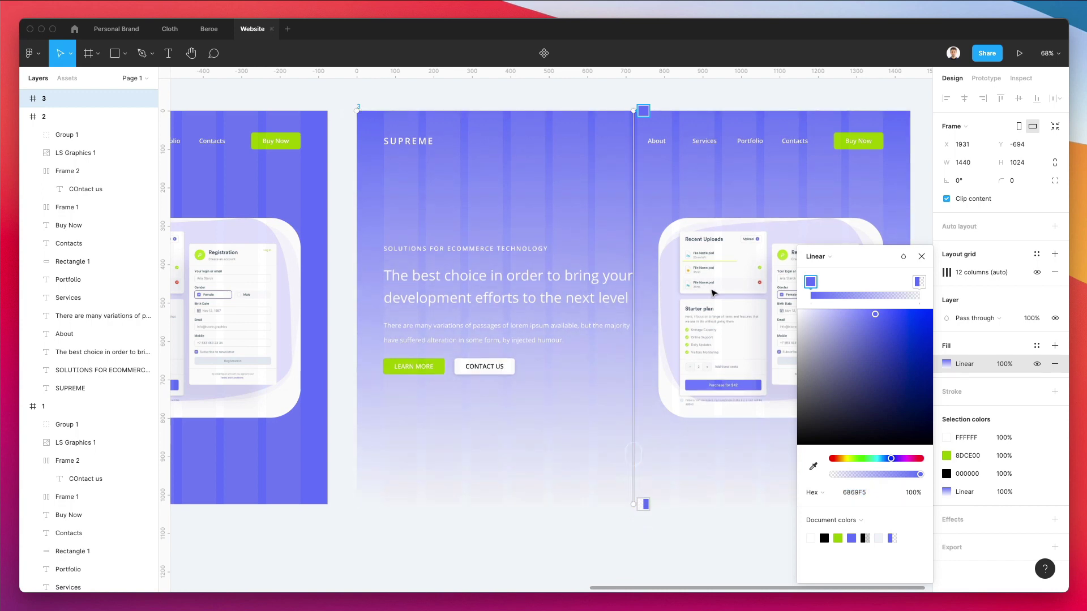
scroll(679, 442, right, 2)
Make the 68A9F5 end stop 100% opaque and stretch the gradient from top-left to bottom-right.
click(917, 282)
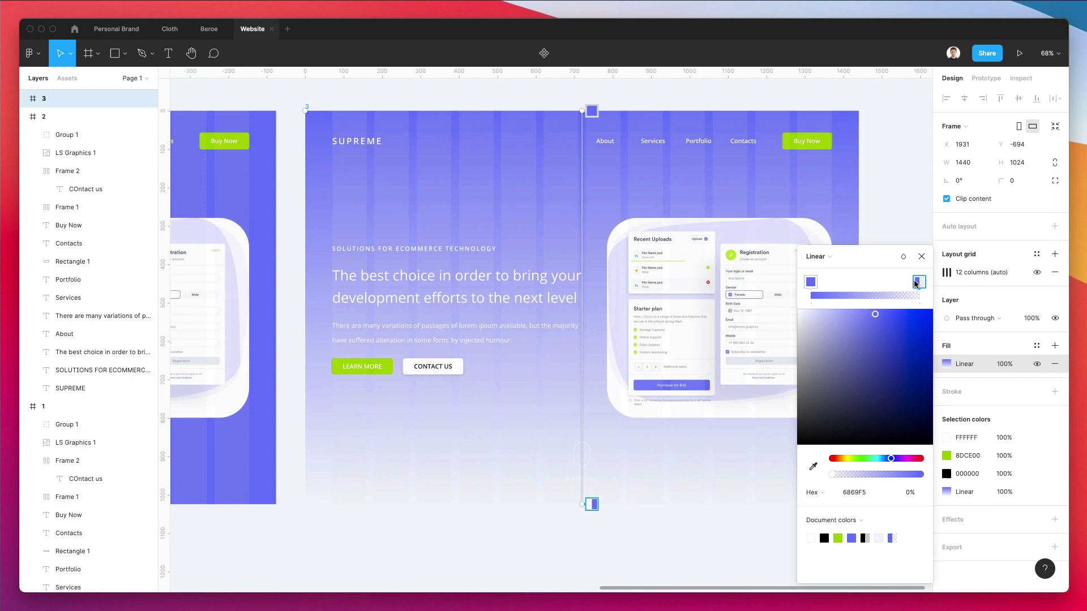
drag(860, 474, 884, 459)
scroll(657, 400, right, 3)
drag(504, 504, 778, 499)
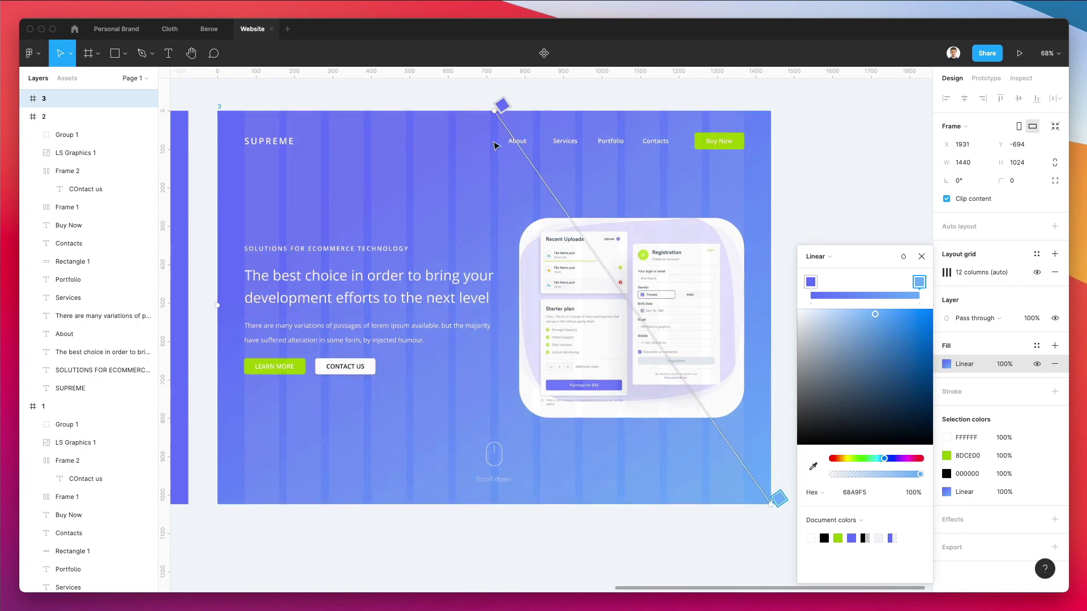
click(490, 107)
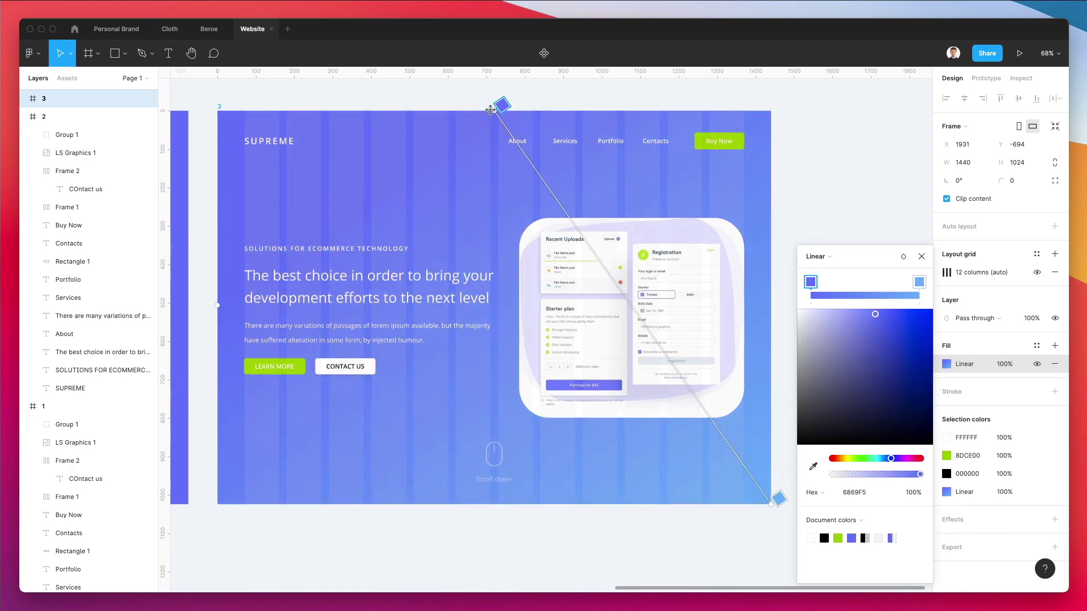
drag(490, 109, 218, 101)
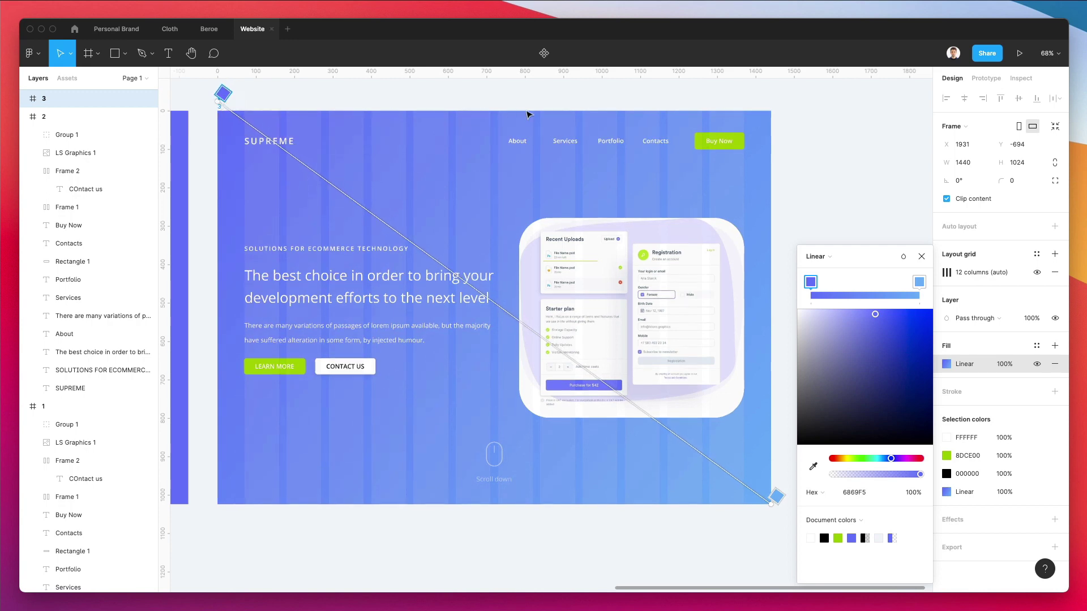
click(538, 110)
Recolour frame 3's Buy Now button to bright orange FFA800 and copy the hex value.
click(696, 140)
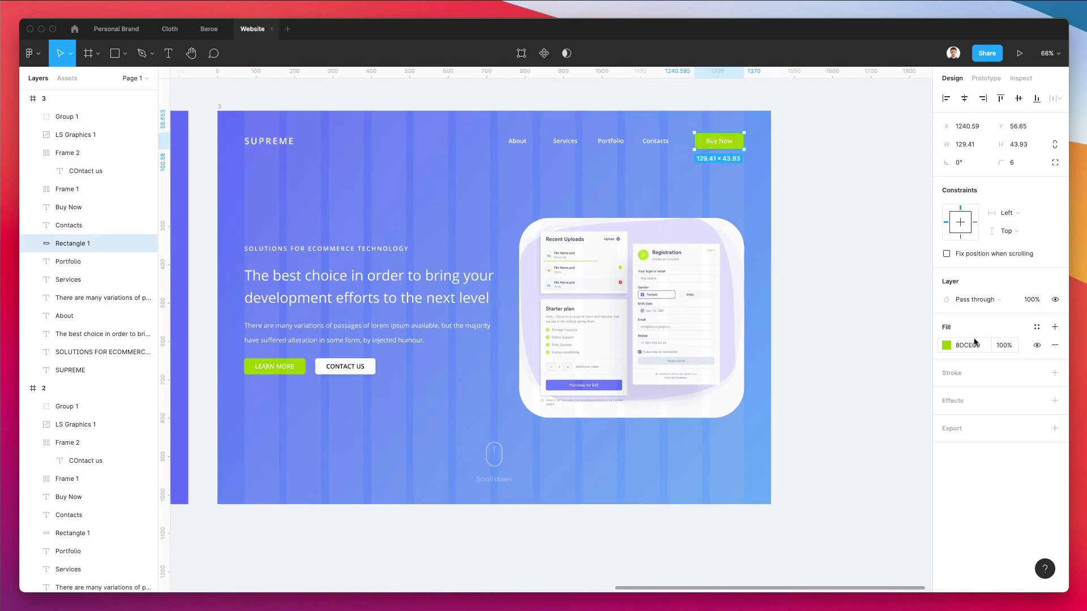
click(941, 347)
click(839, 459)
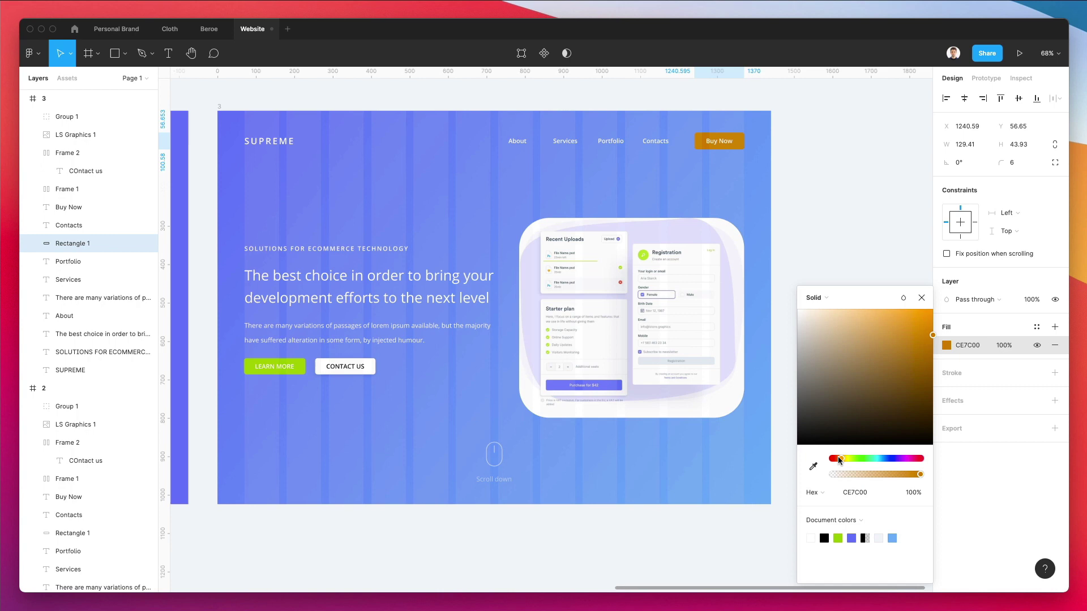
drag(839, 459, 843, 460)
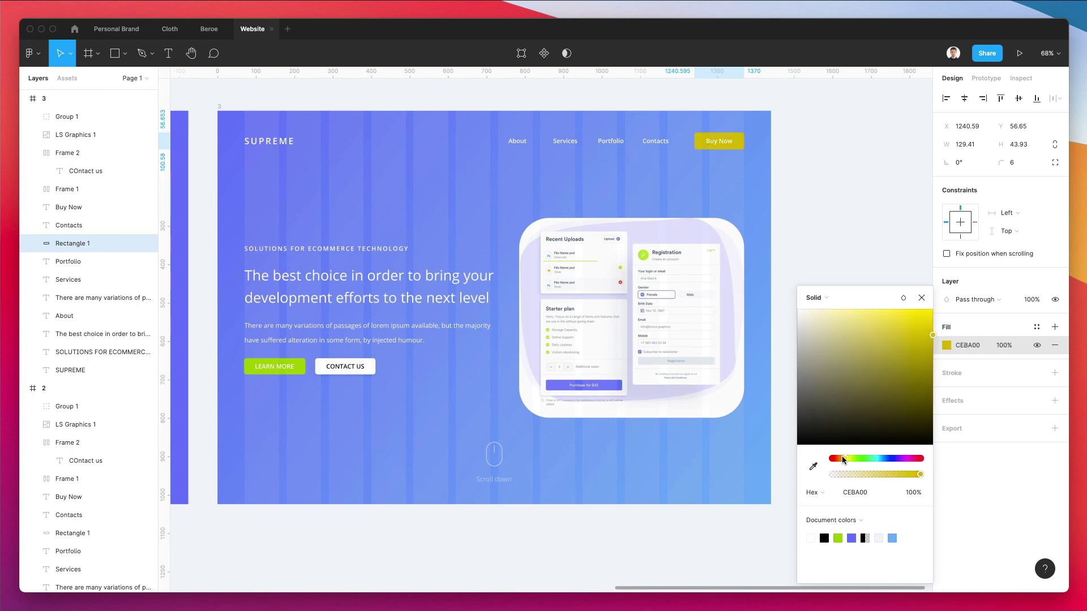
drag(924, 342, 956, 292)
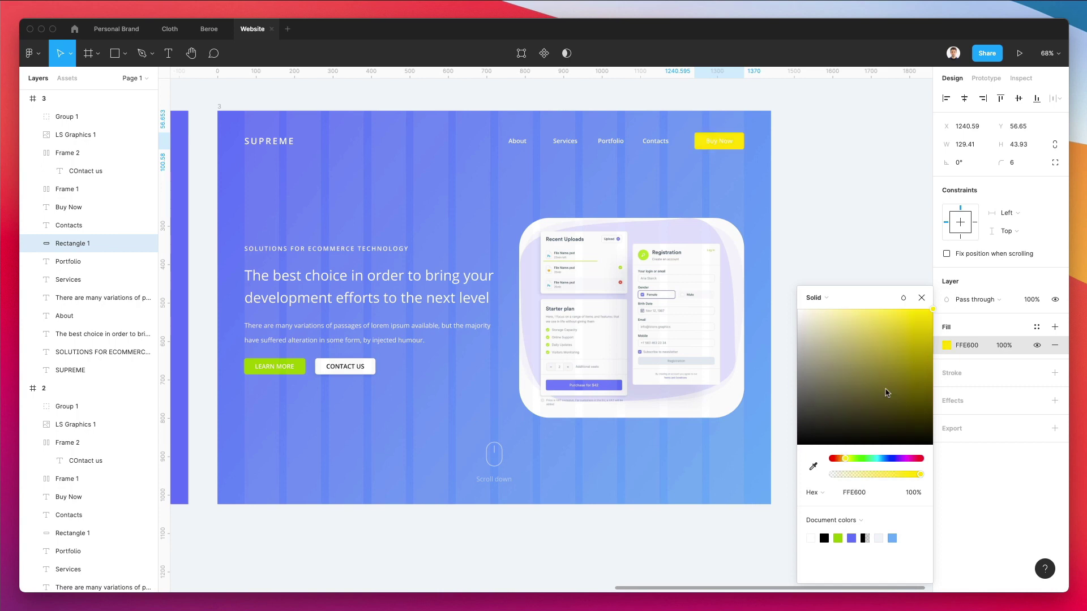
drag(838, 460, 841, 461)
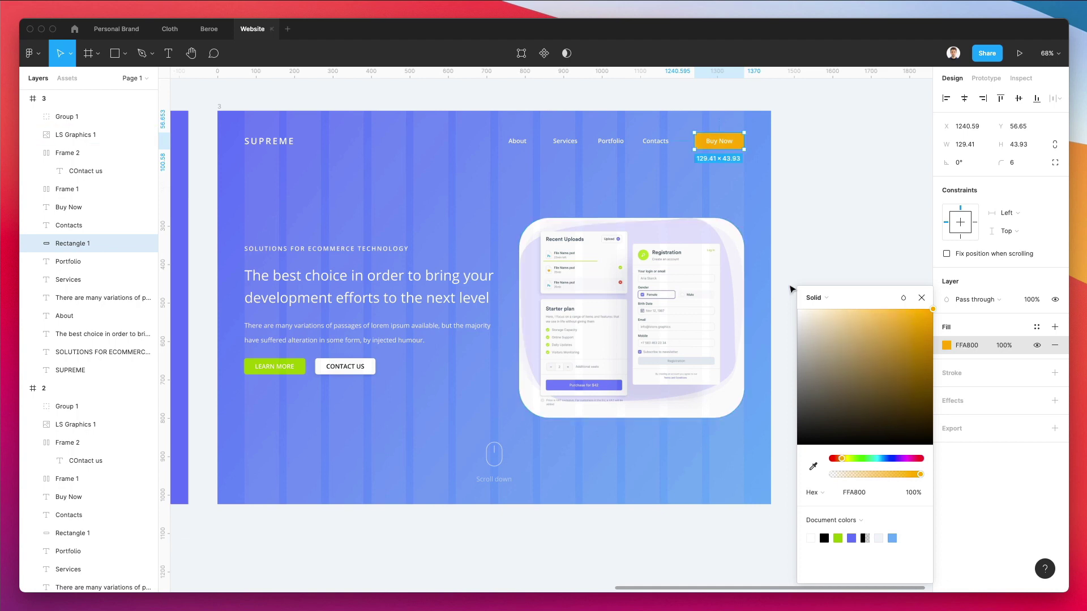
click(868, 490)
key(ctrl+c)
Paste the same FFA800 orange into the LEARN MORE button's fill.
click(297, 374)
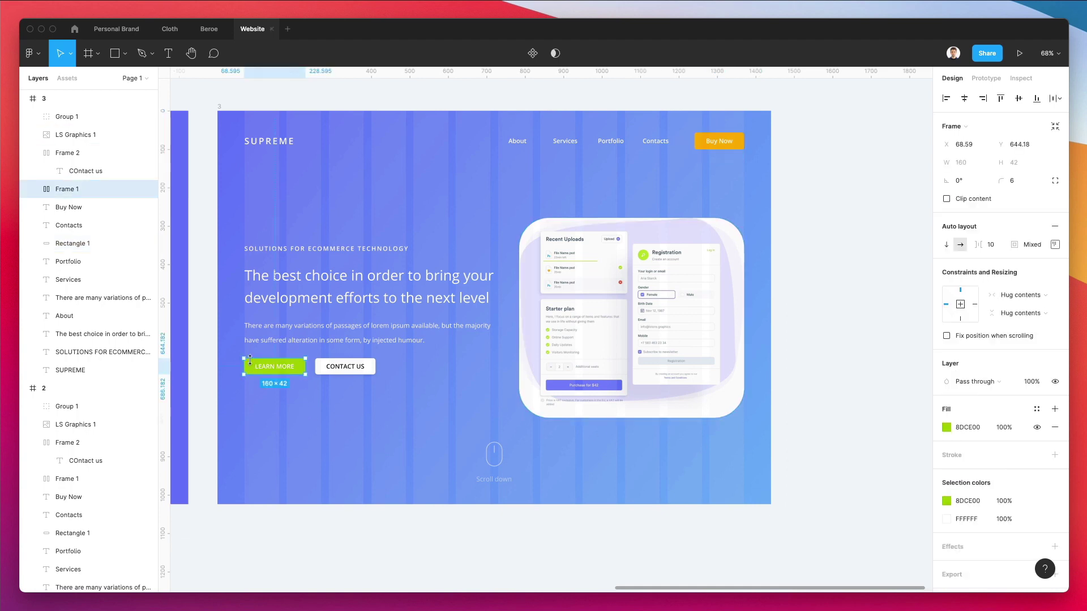
click(946, 428)
key(ctrl+v)
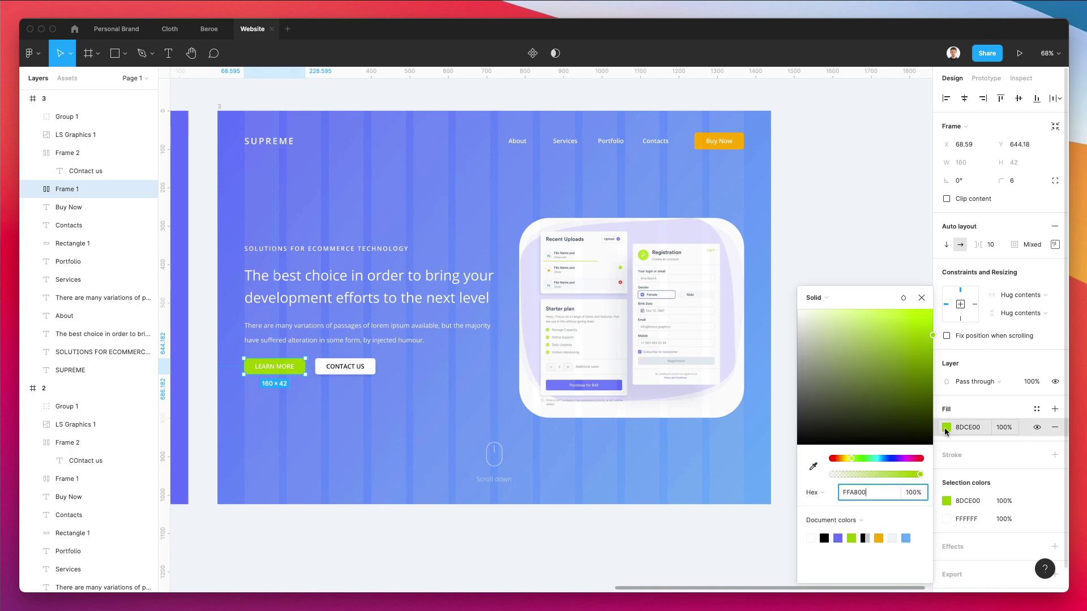
key(Return)
Select all three hero frames and turn off their column layout grids.
click(839, 145)
scroll(839, 145, down, 5)
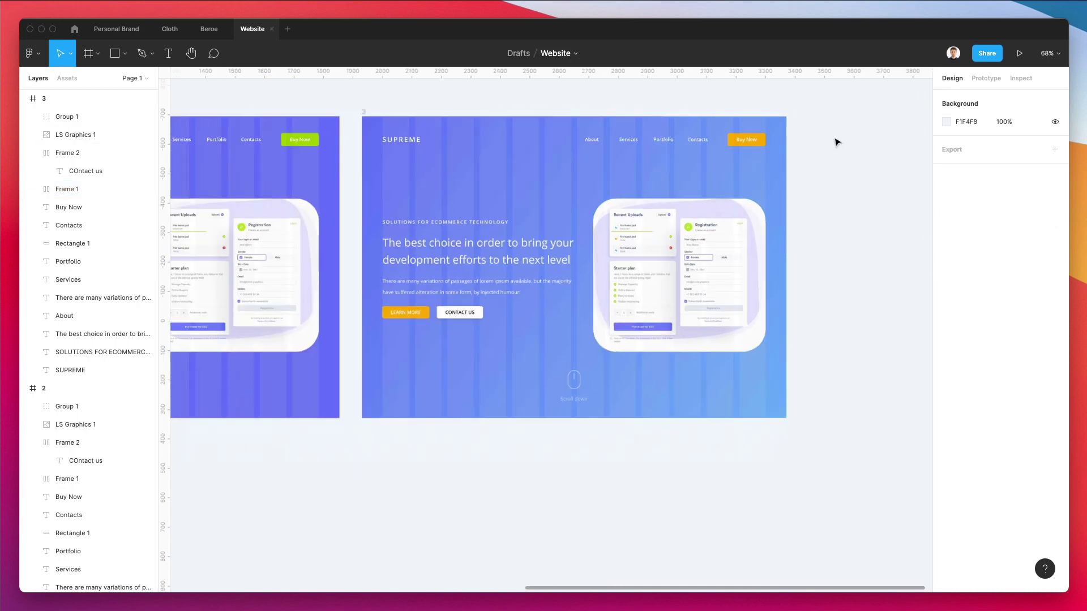
scroll(838, 142, left, 3)
scroll(836, 141, left, 3)
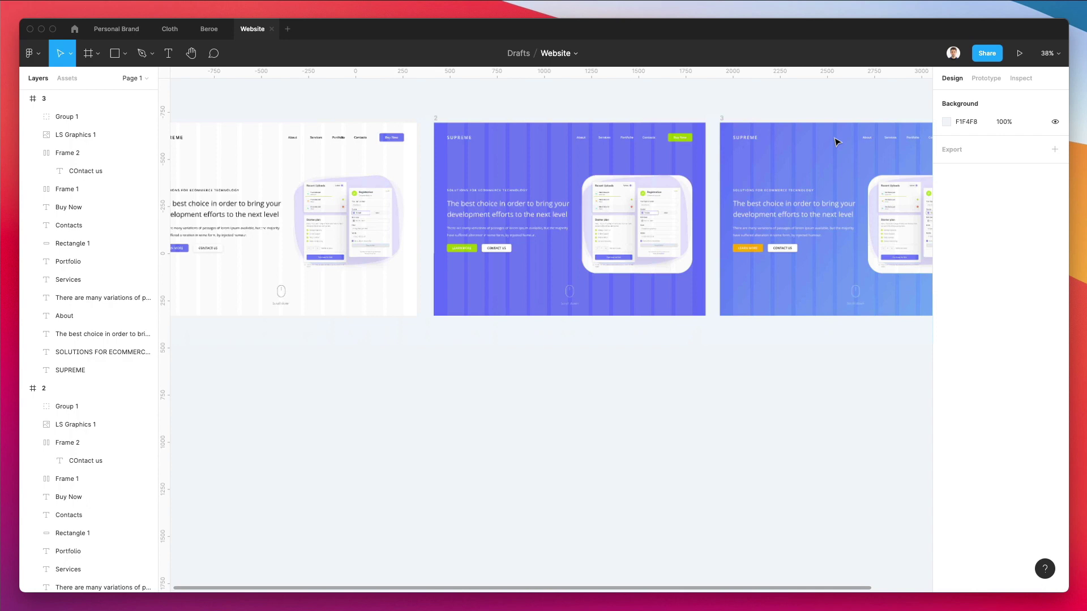
scroll(296, 150, down, 2)
drag(194, 117, 849, 286)
scroll(848, 286, right, 3)
scroll(878, 330, left, 3)
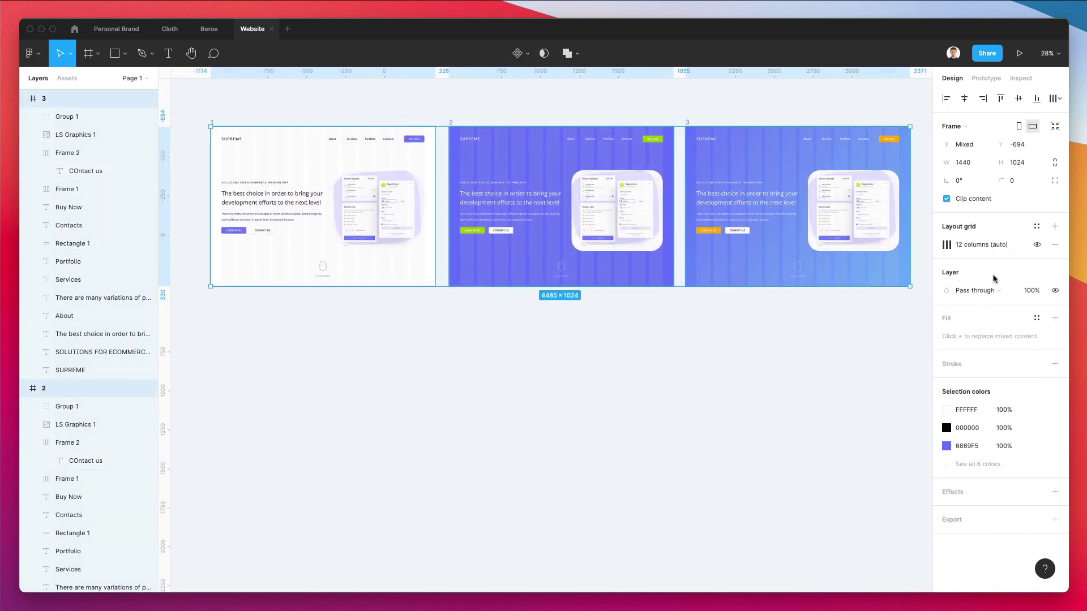
click(1036, 245)
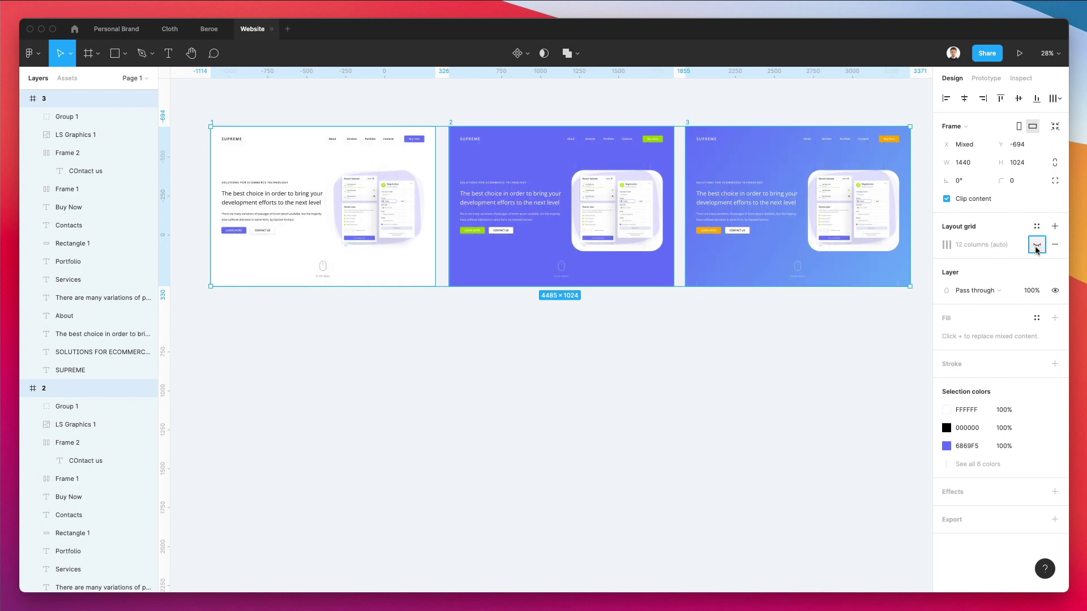
scroll(900, 277, up, 2)
click(715, 139)
Hide the Figma interface with Ctrl+\ and pan across the three variants.
scroll(715, 140, up, 3)
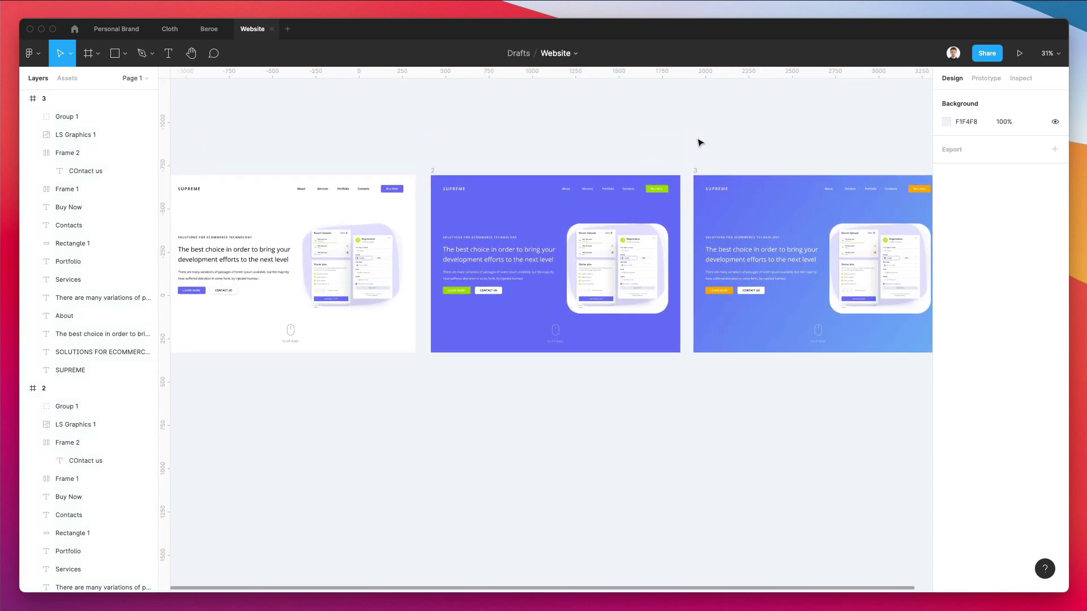
scroll(700, 142, down, 3)
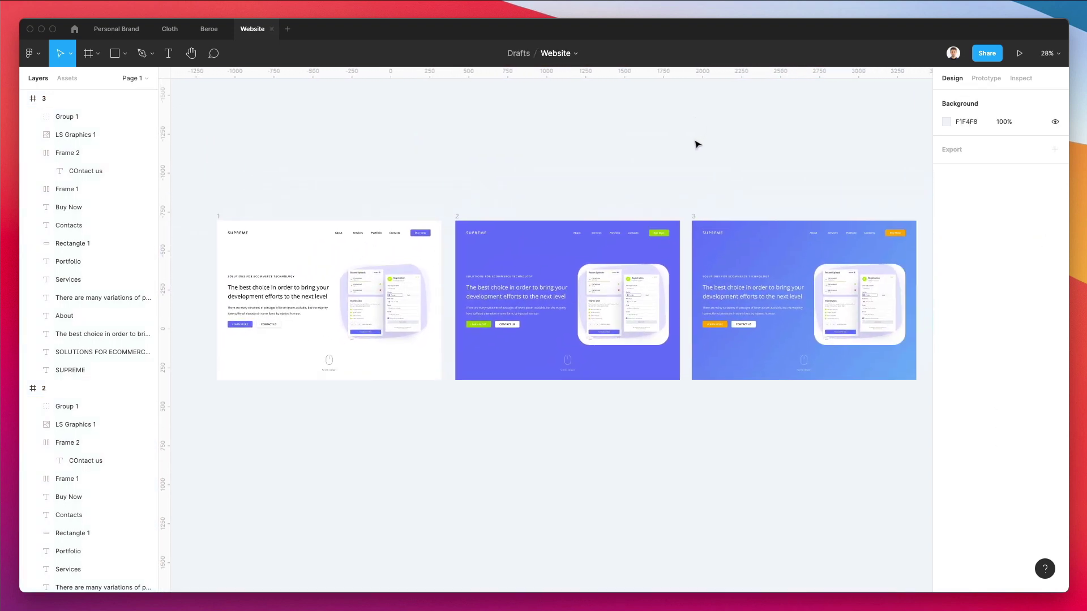
scroll(713, 237, up, 1)
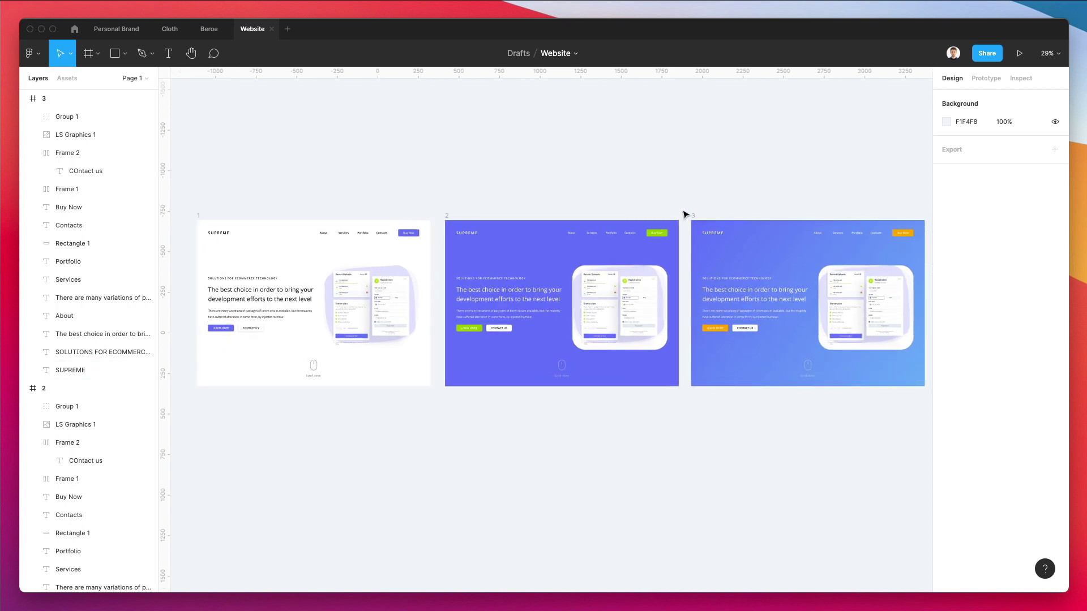
scroll(680, 216, up, 1)
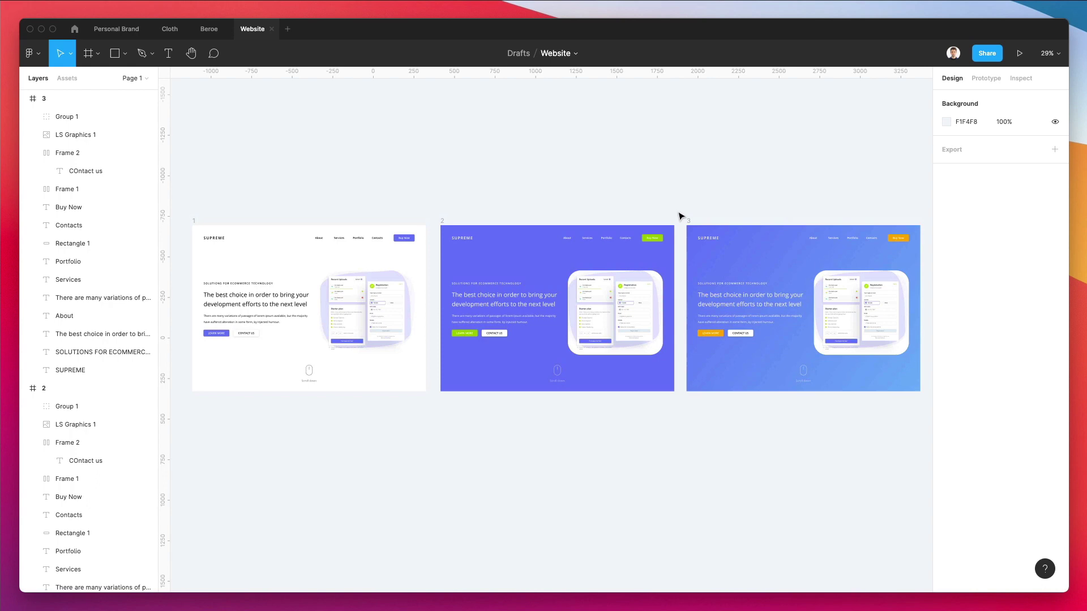
key(super+backslash)
scroll(678, 204, right, 1)
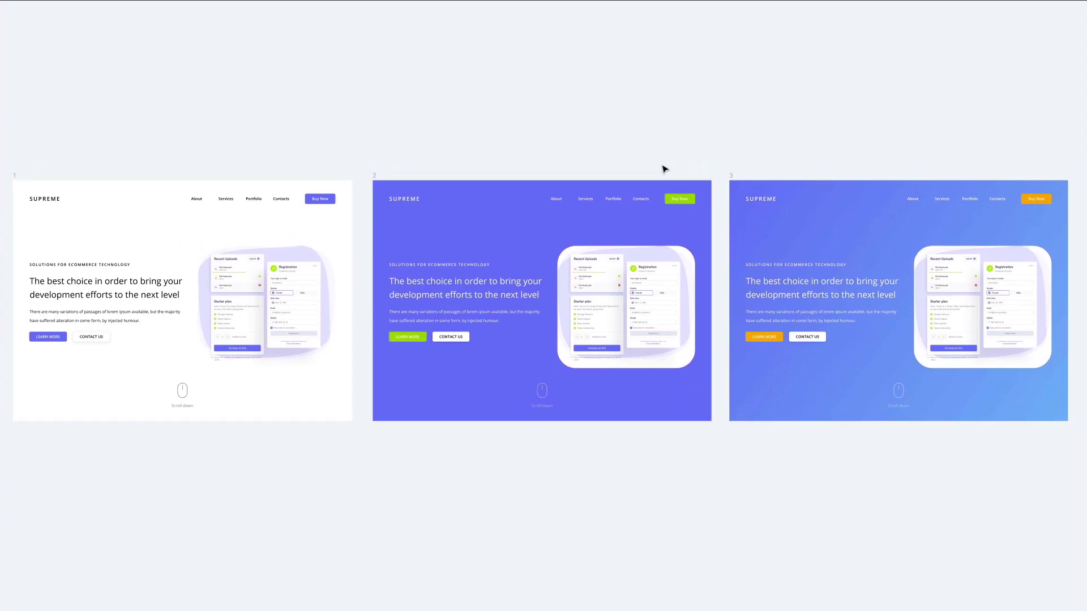
scroll(665, 168, left, 1)
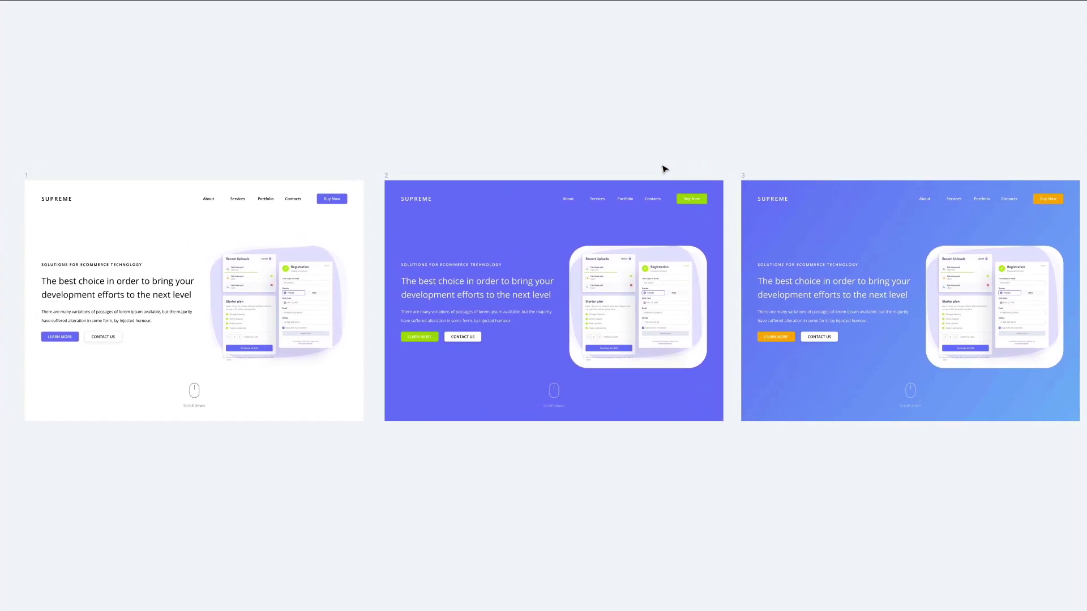